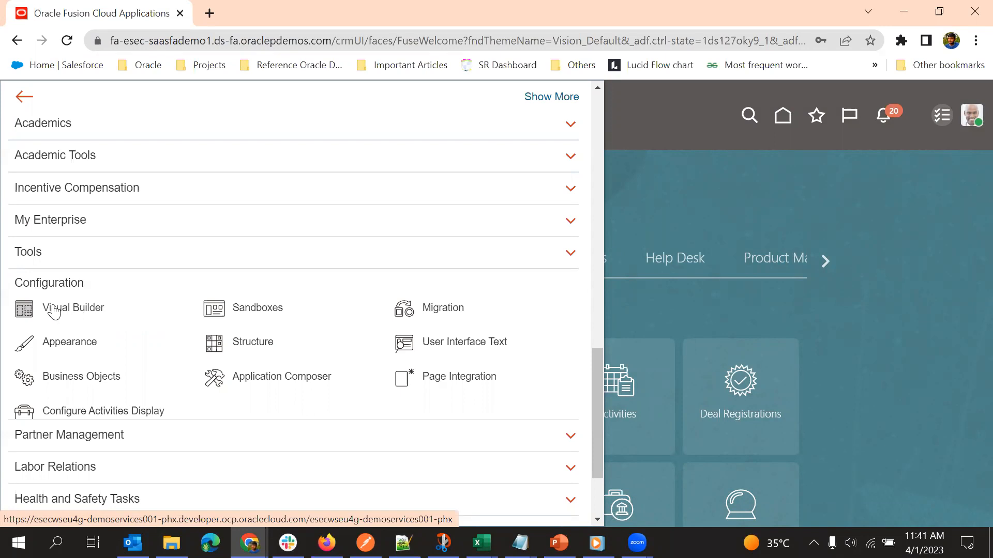
# Open Visual Builder from the Configuration group and review the organization's list of projects.
pyautogui.click(55, 311)
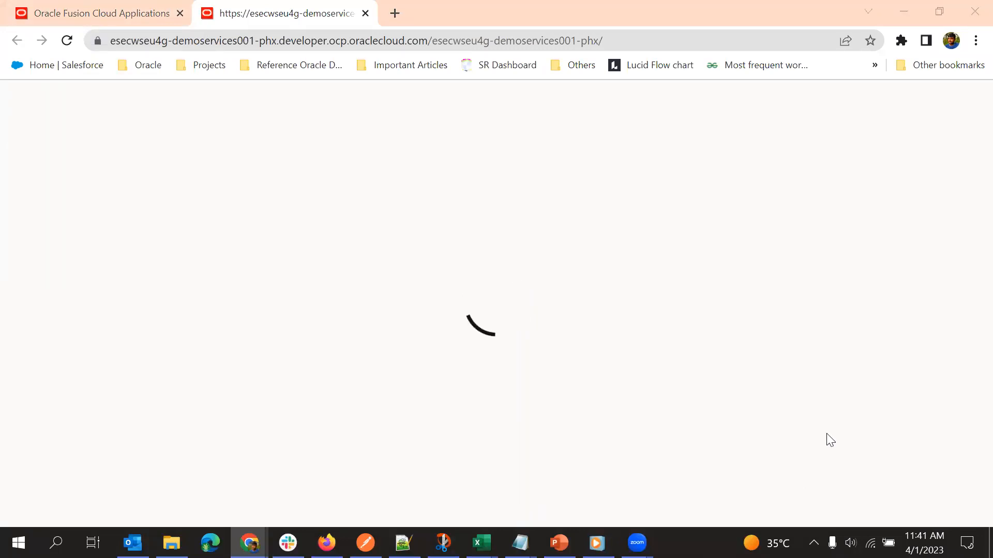
pyautogui.scroll(-4, 413, 342)
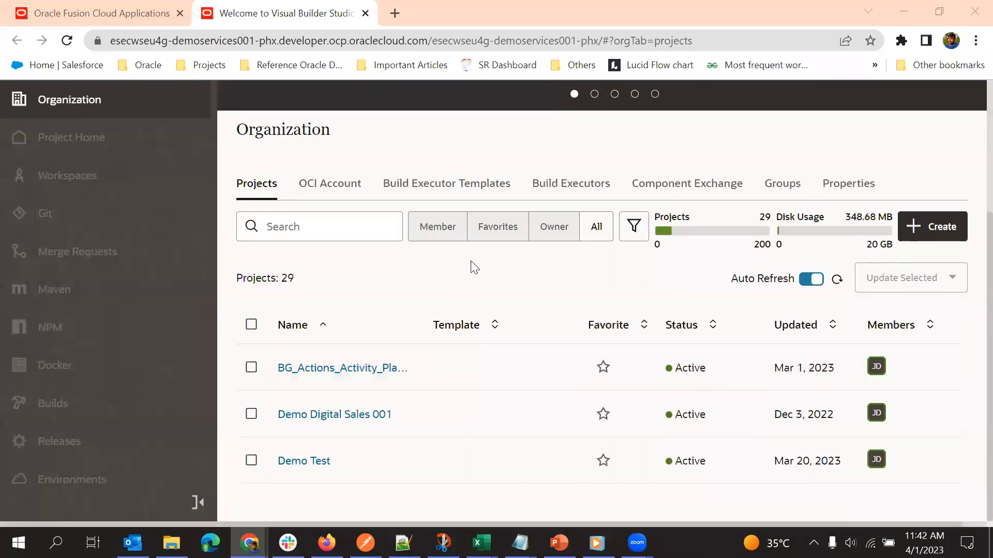
pyautogui.scroll(2, 491, 233)
pyautogui.scroll(-2, 491, 243)
pyautogui.scroll(2, 403, 219)
pyautogui.scroll(-2, 505, 222)
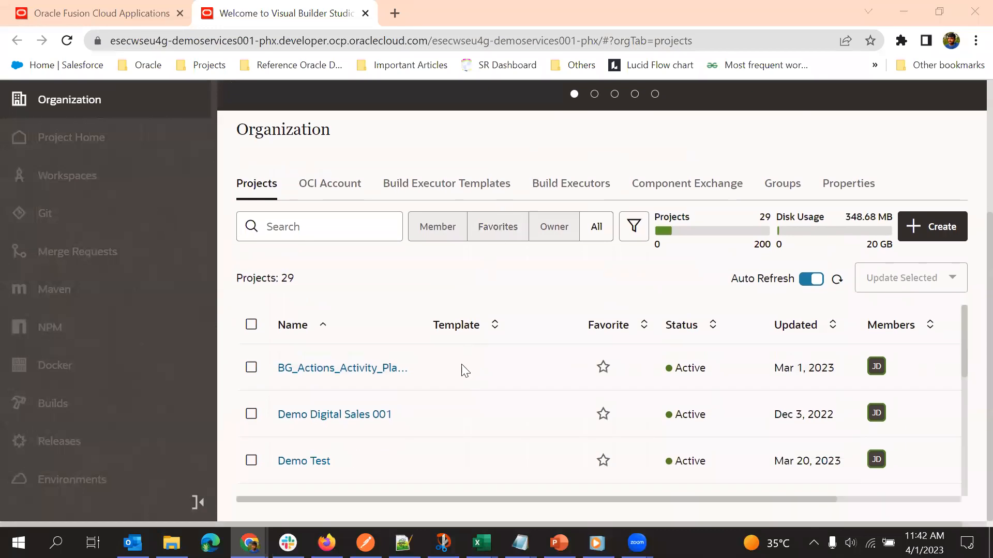
pyautogui.scroll(-2, 435, 413)
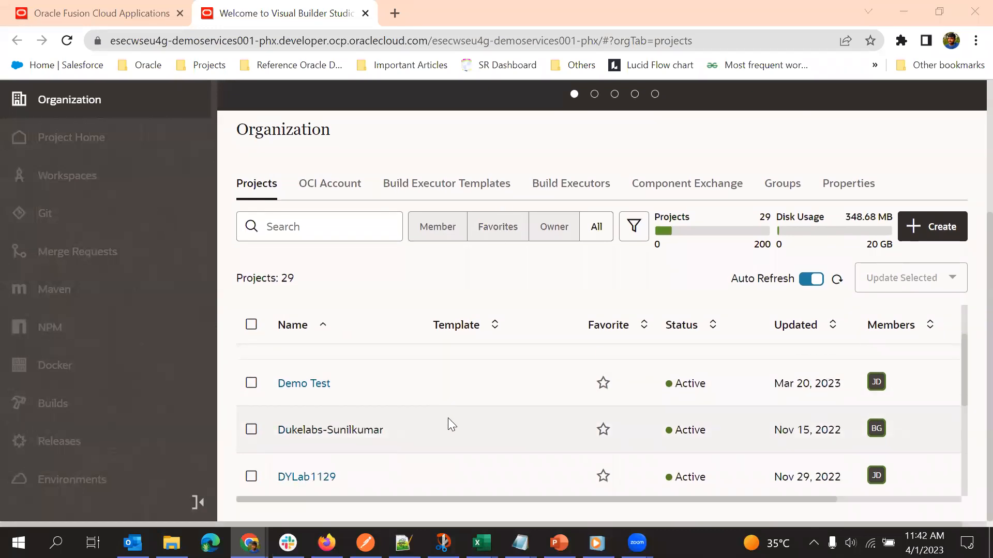
pyautogui.scroll(2, 446, 419)
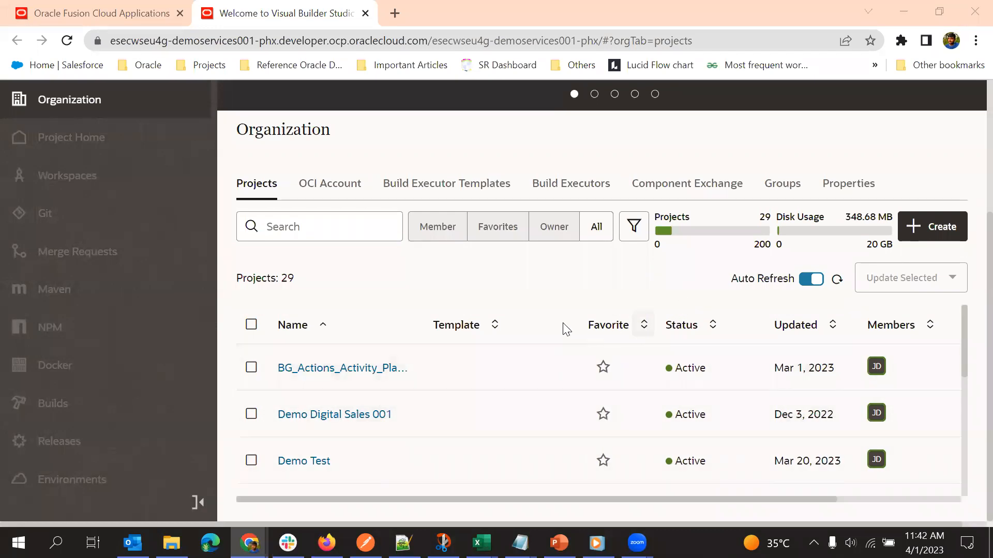
pyautogui.scroll(2, 505, 285)
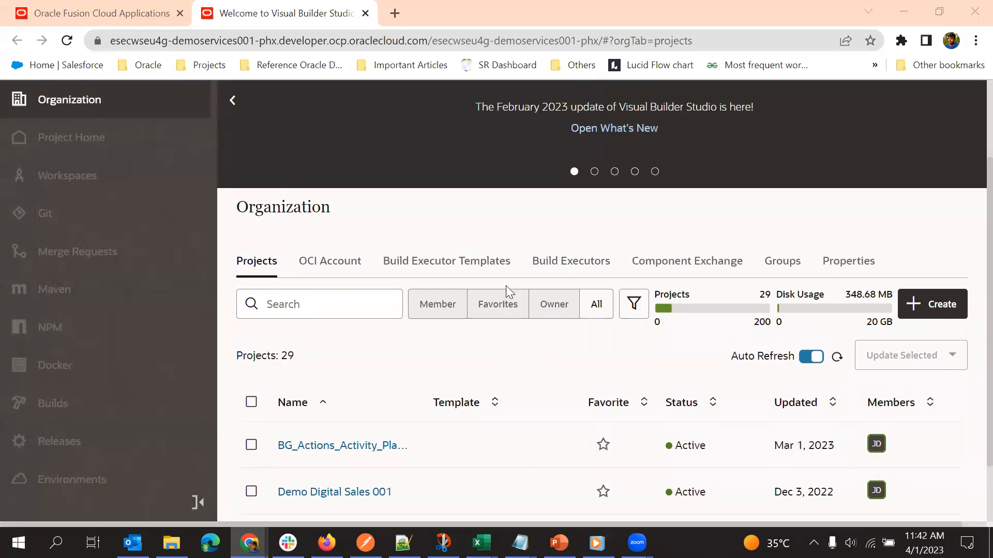
pyautogui.scroll(-2, 507, 286)
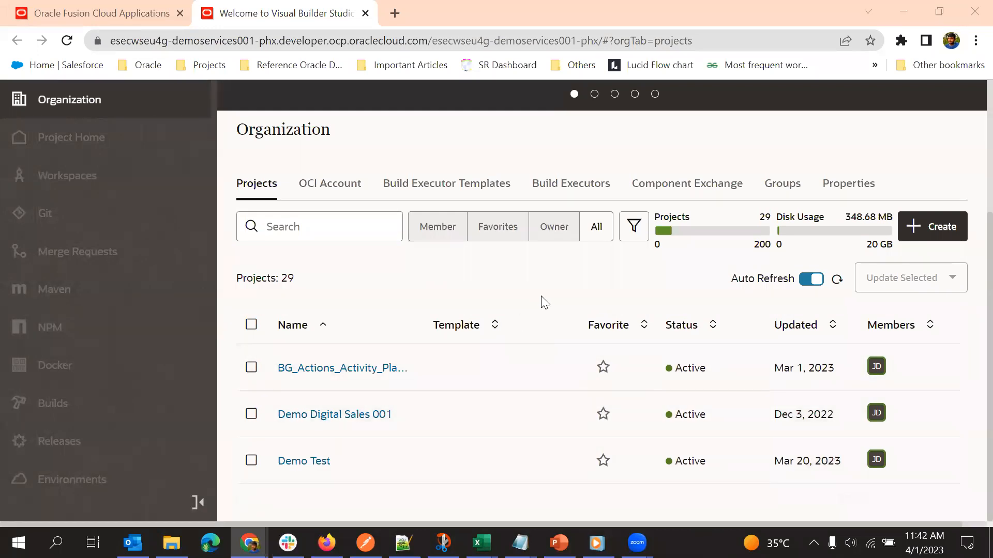
# Open the Demo Digital Sales 001 project and launch its Workspace 1.
pyautogui.click(364, 420)
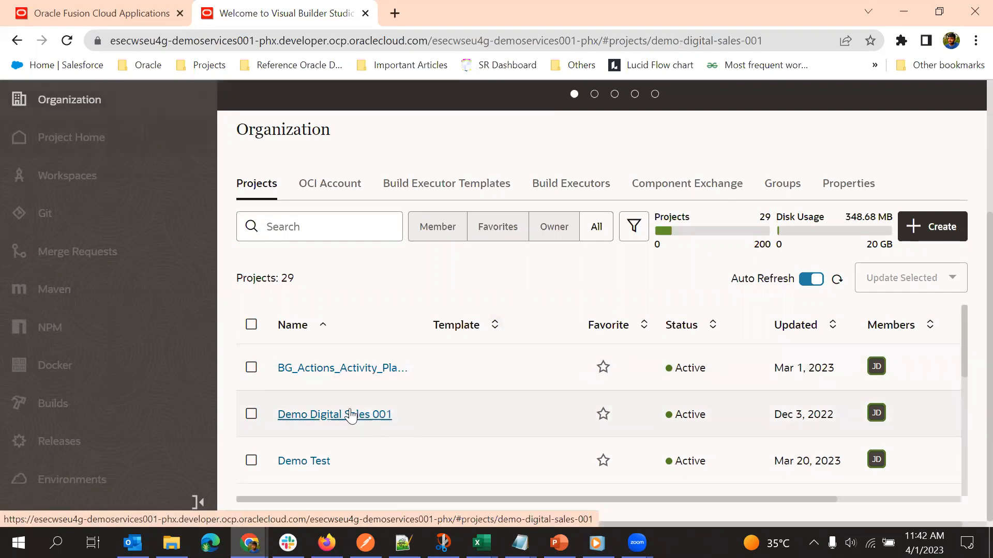
pyautogui.click(344, 414)
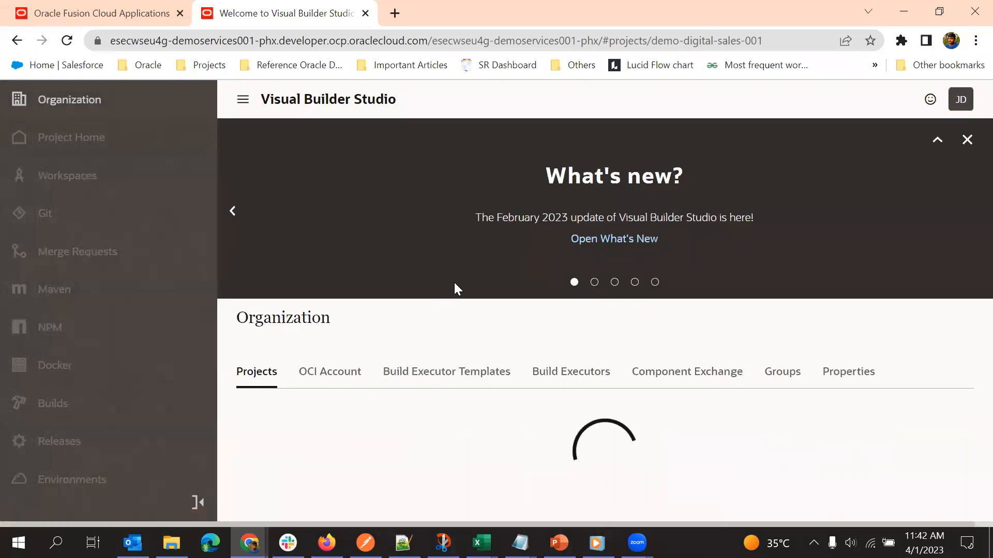
pyautogui.scroll(-3, 471, 269)
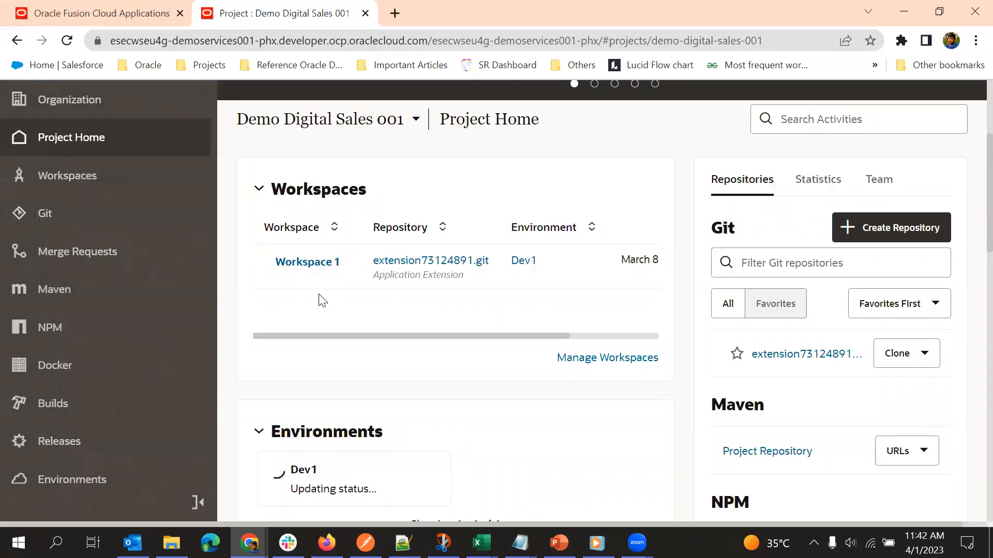
pyautogui.click(310, 262)
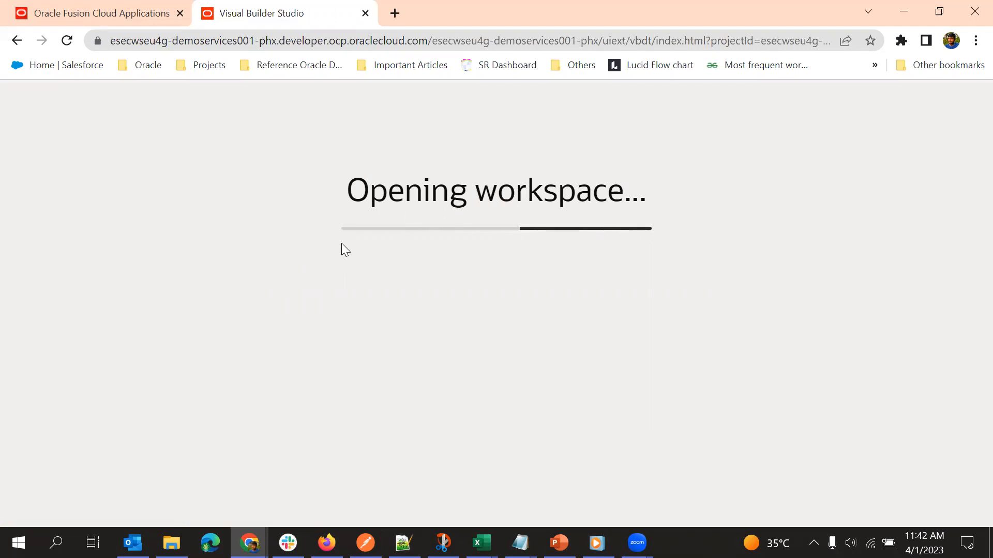
# Switch to Oracle Fusion Cloud Applications and open Accounts in the Digital Sales group.
pyautogui.click(162, 8)
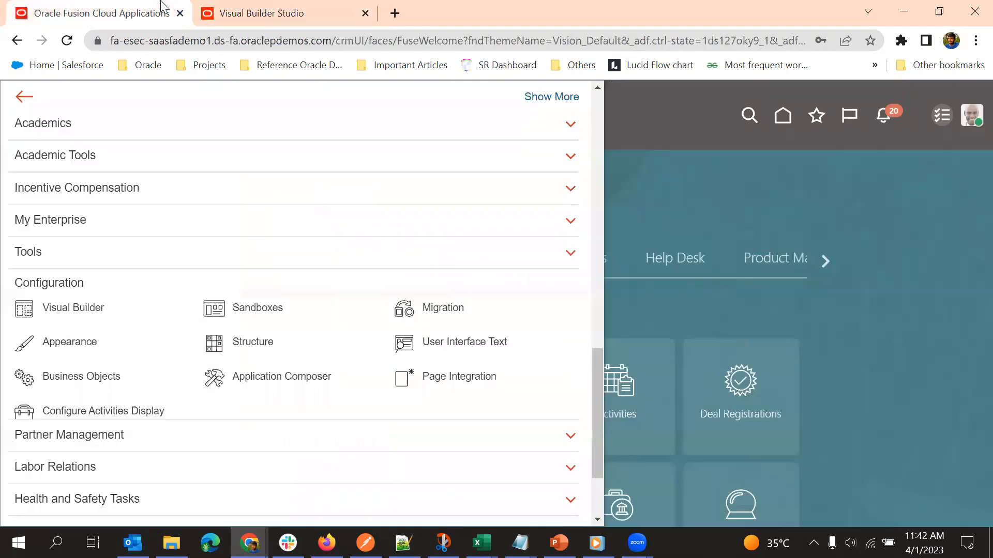
pyautogui.scroll(15, 139, 279)
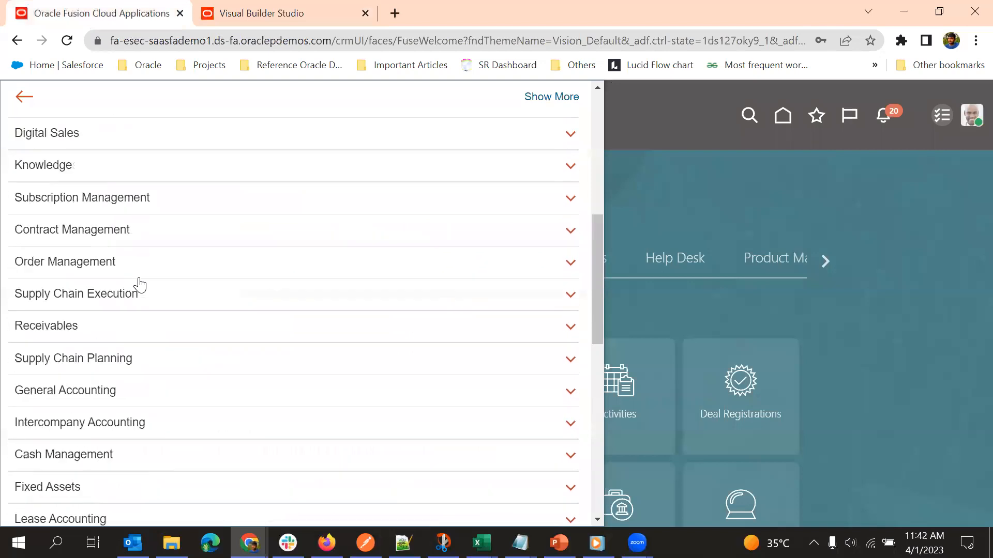
pyautogui.scroll(-3, 113, 327)
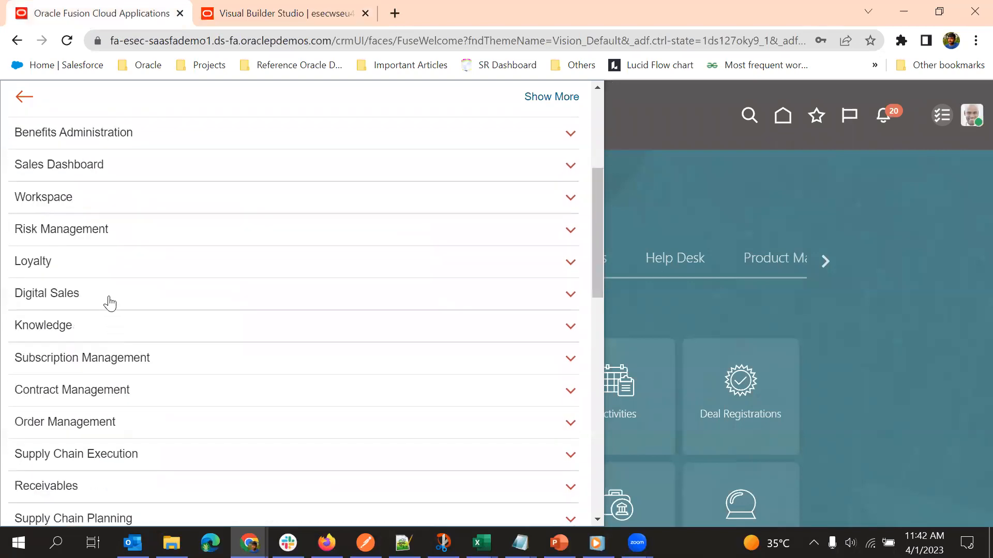
pyautogui.click(109, 304)
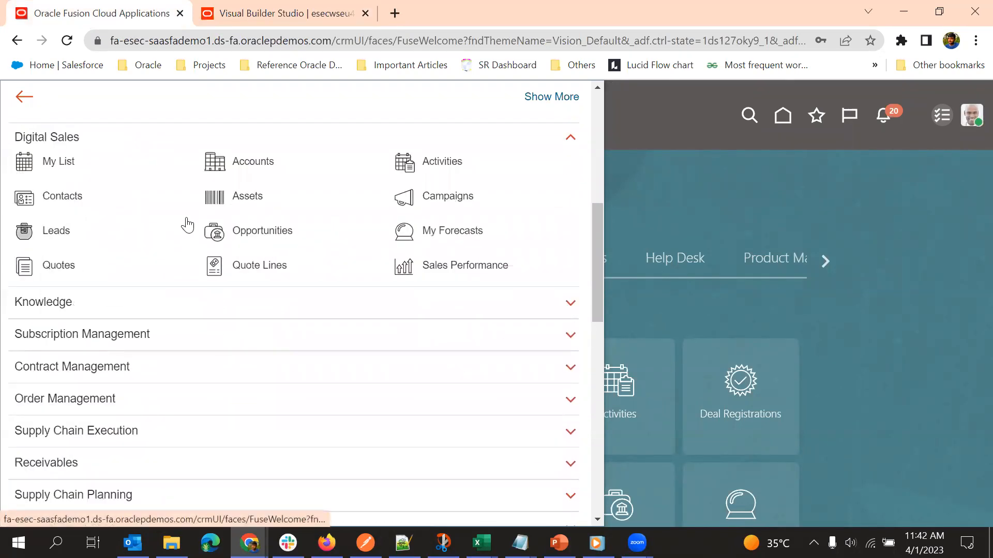
pyautogui.click(235, 164)
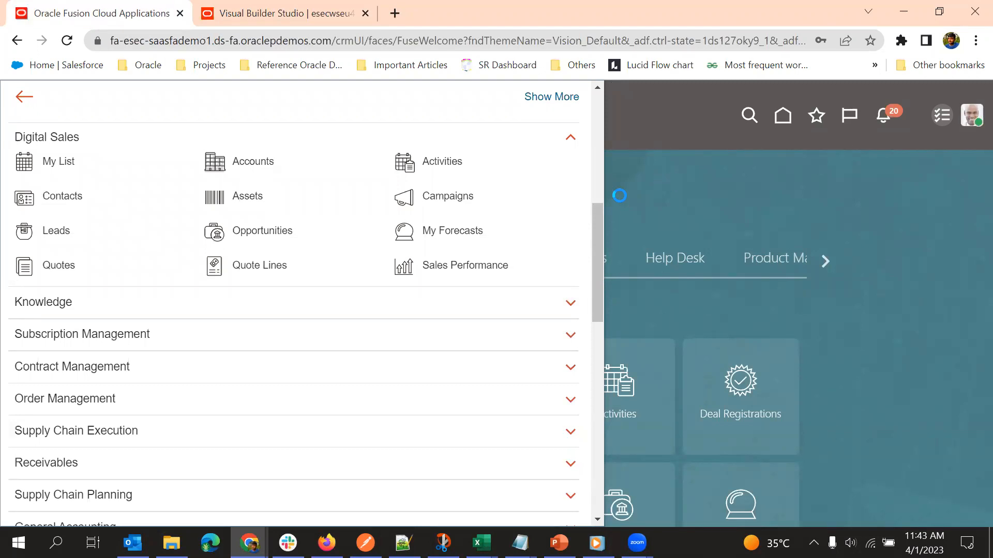
pyautogui.click(301, 19)
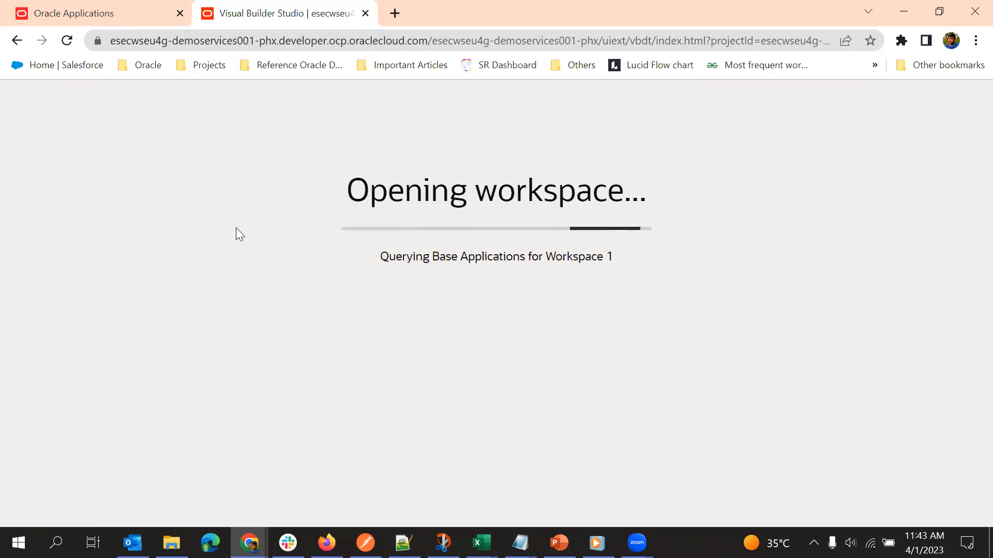
pyautogui.click(141, 6)
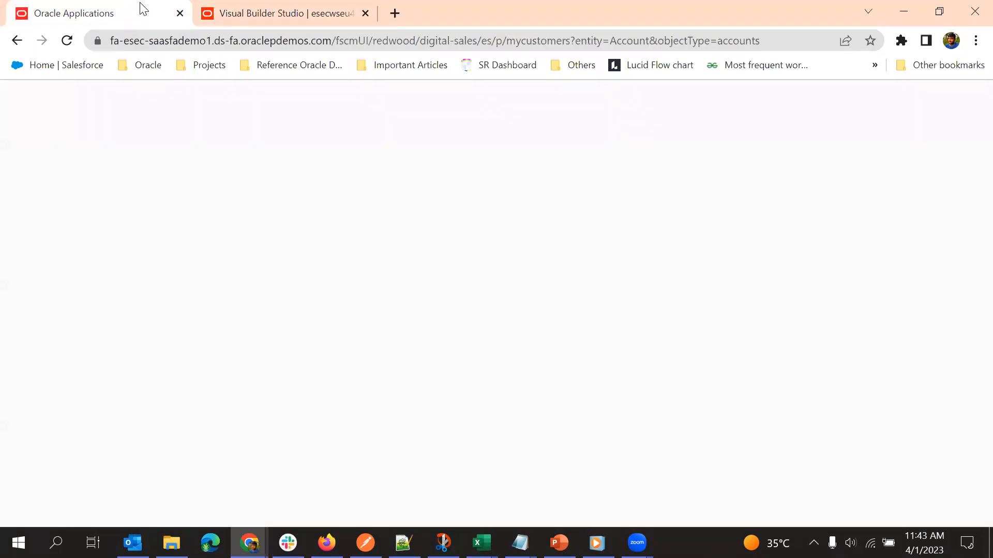
pyautogui.click(327, 7)
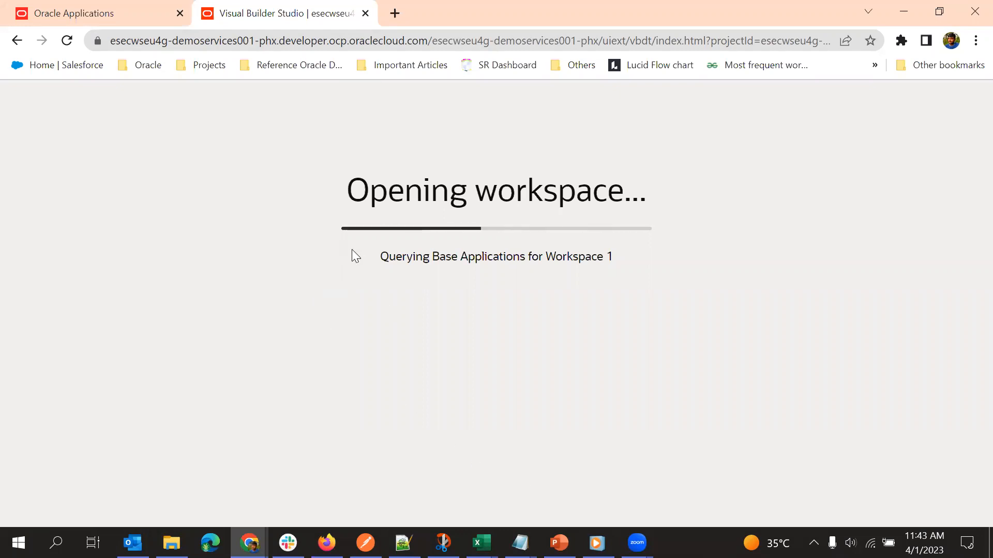
pyautogui.click(149, 3)
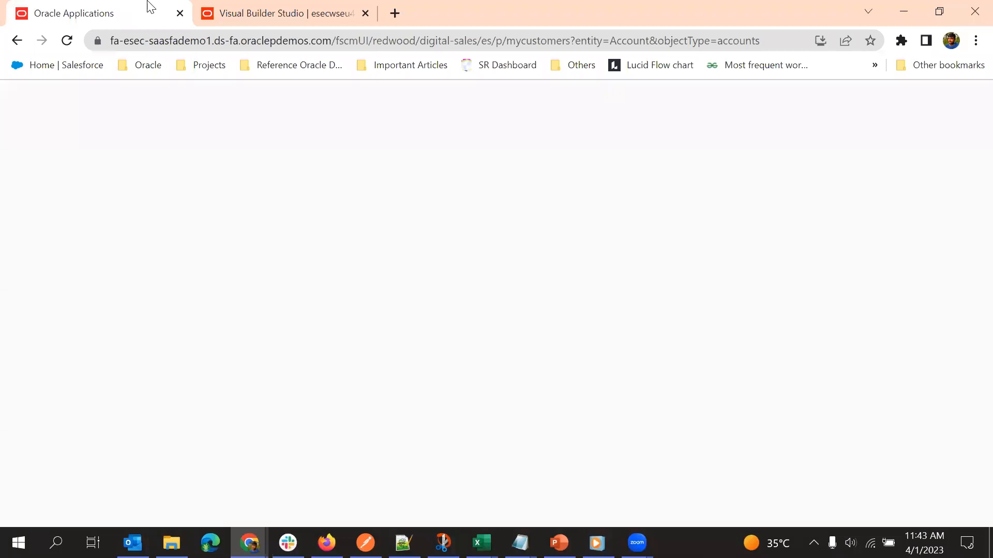
# Reload both the Workspace 1 page and the Digital Sales accounts page, ending in the Visual Builder Studio workspace.
pyautogui.click(277, 6)
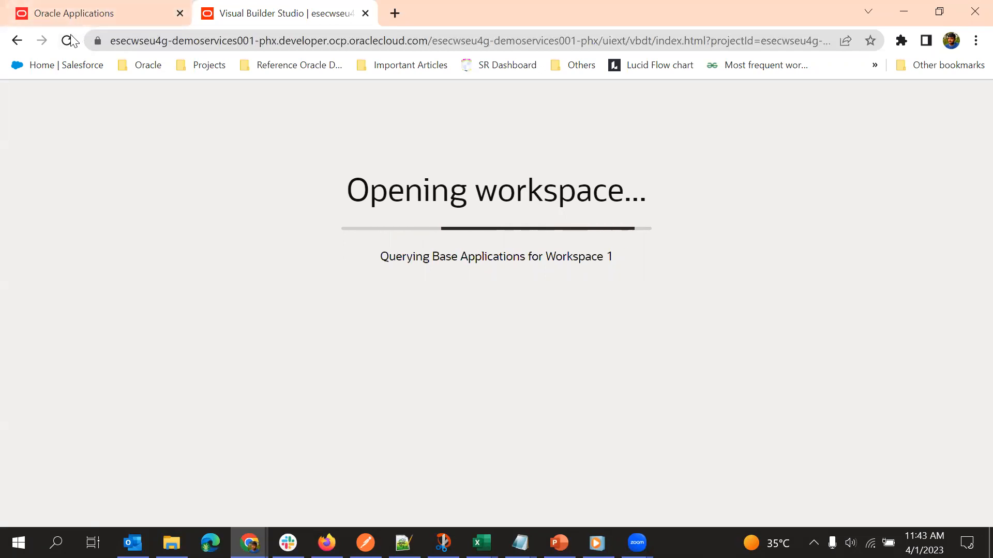
pyautogui.click(124, 9)
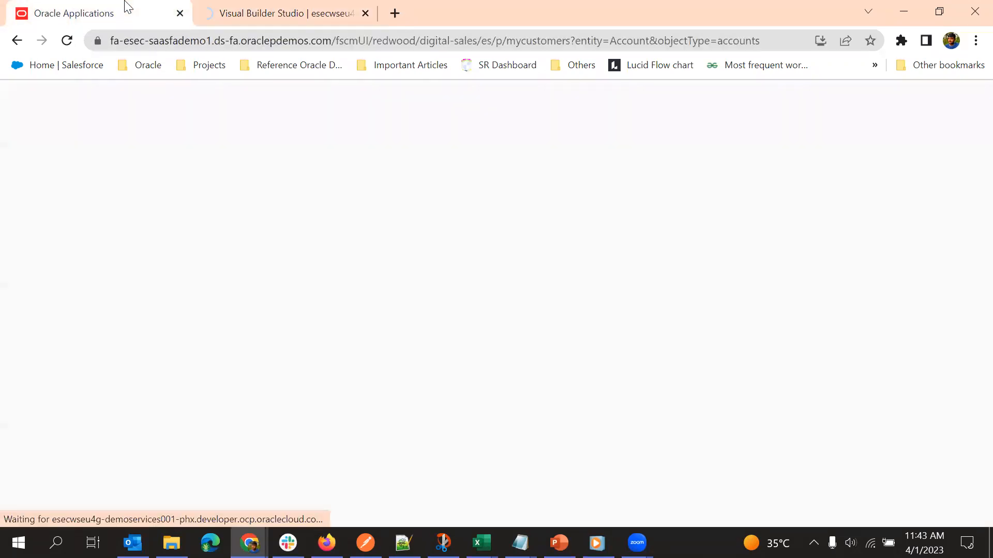
pyautogui.click(72, 43)
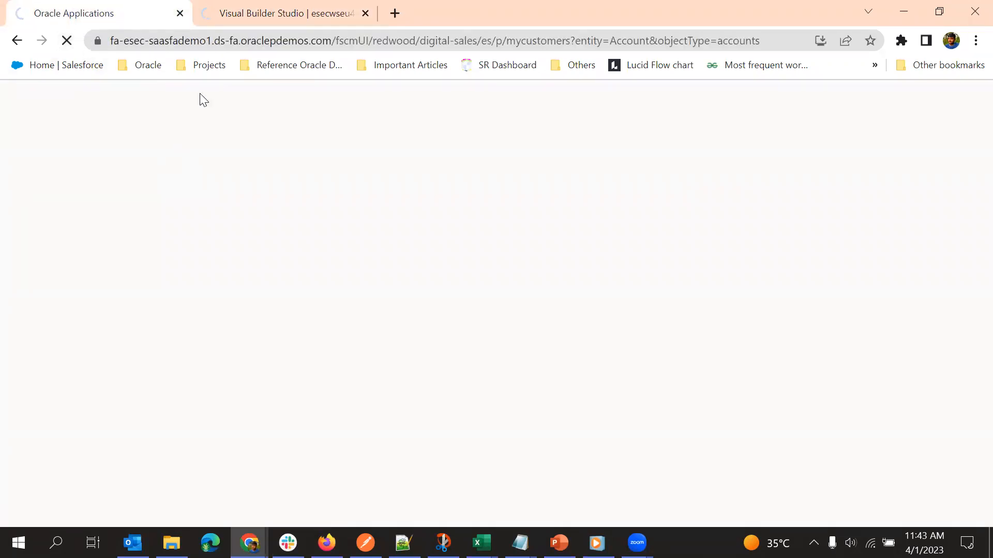
pyautogui.click(251, 8)
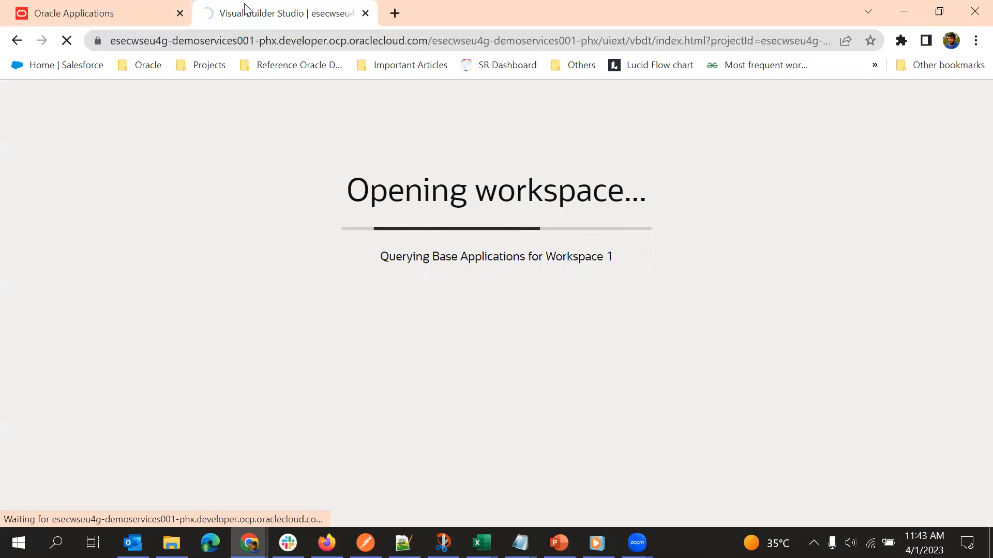
pyautogui.click(124, 7)
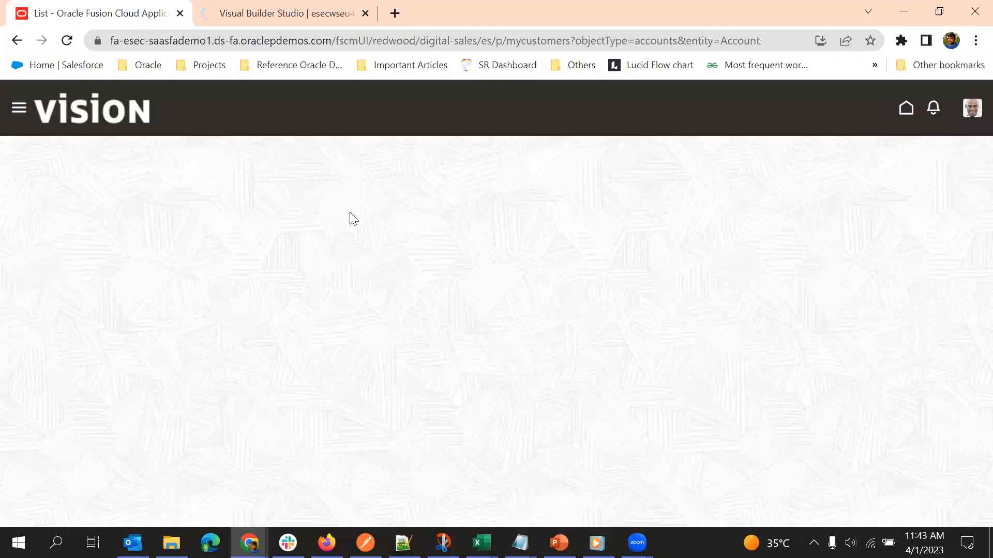
pyautogui.click(343, 7)
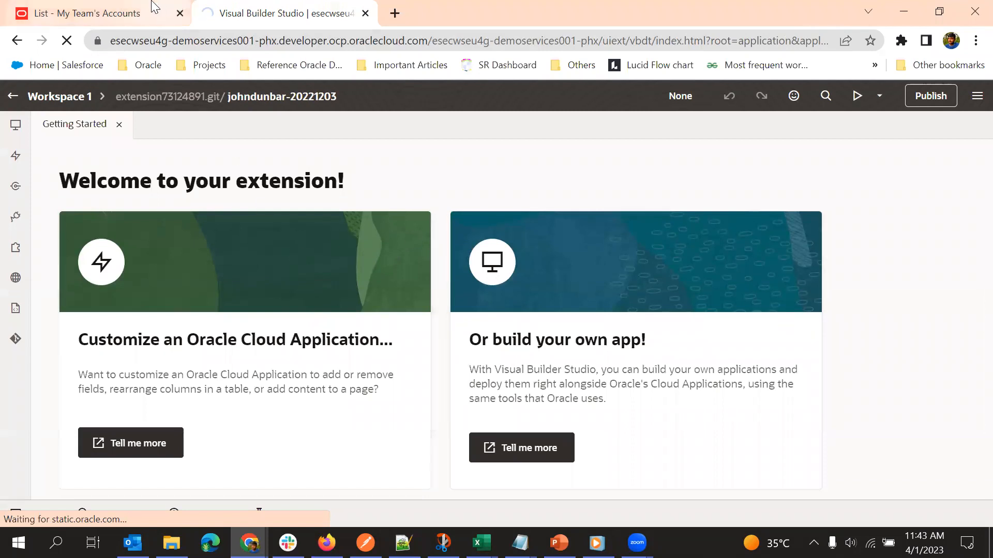
# Examine the layouts and App UIs available in the Workspace 1 extension.
pyautogui.click(17, 161)
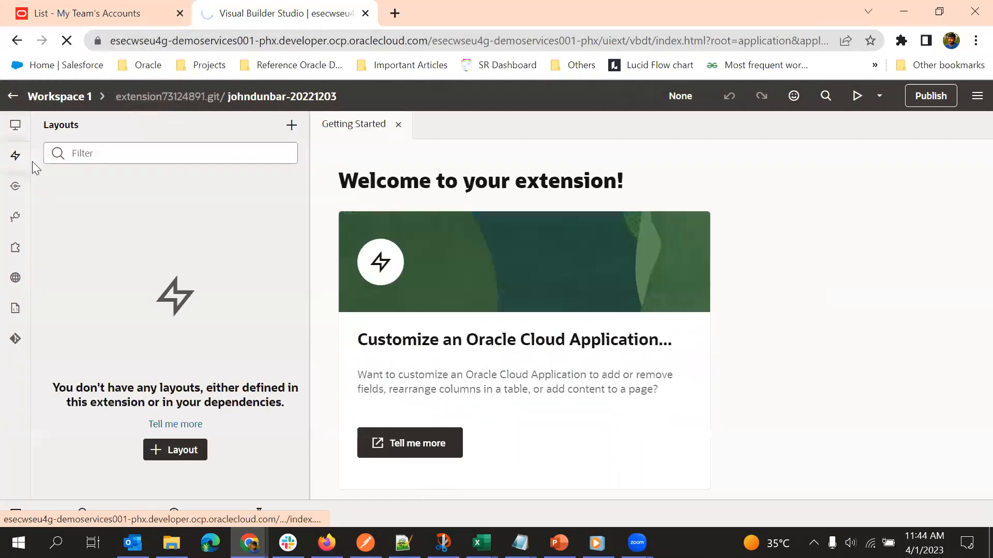
pyautogui.click(15, 127)
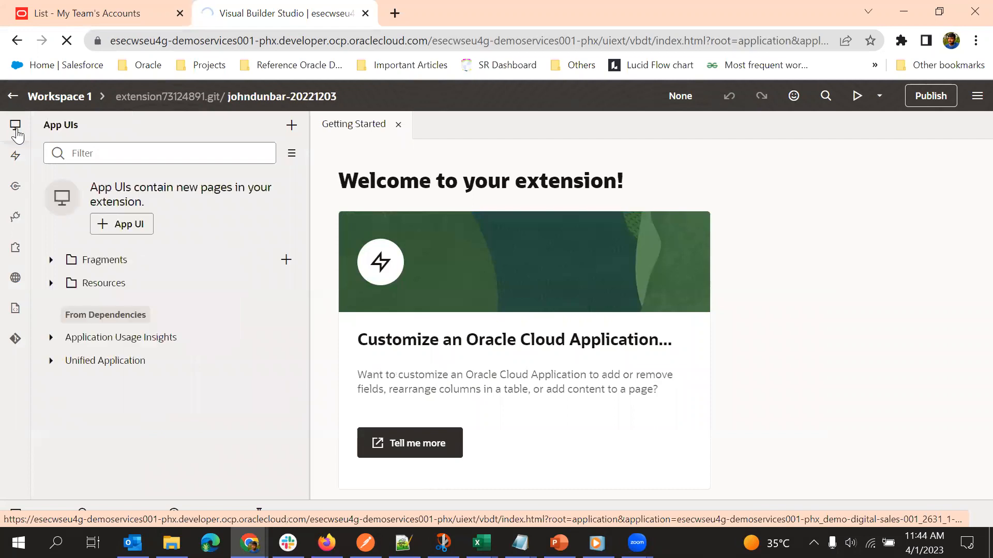
pyautogui.click(21, 158)
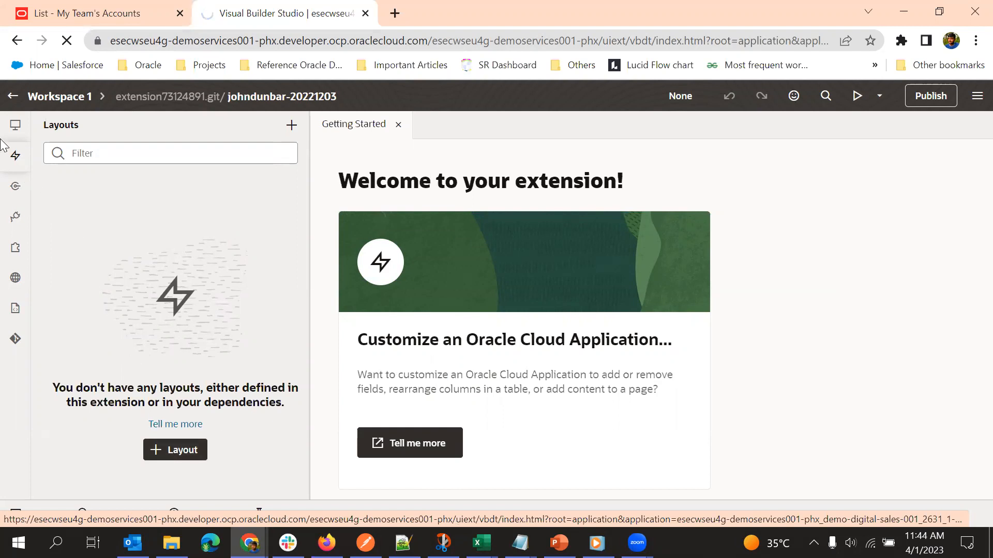
pyautogui.click(15, 125)
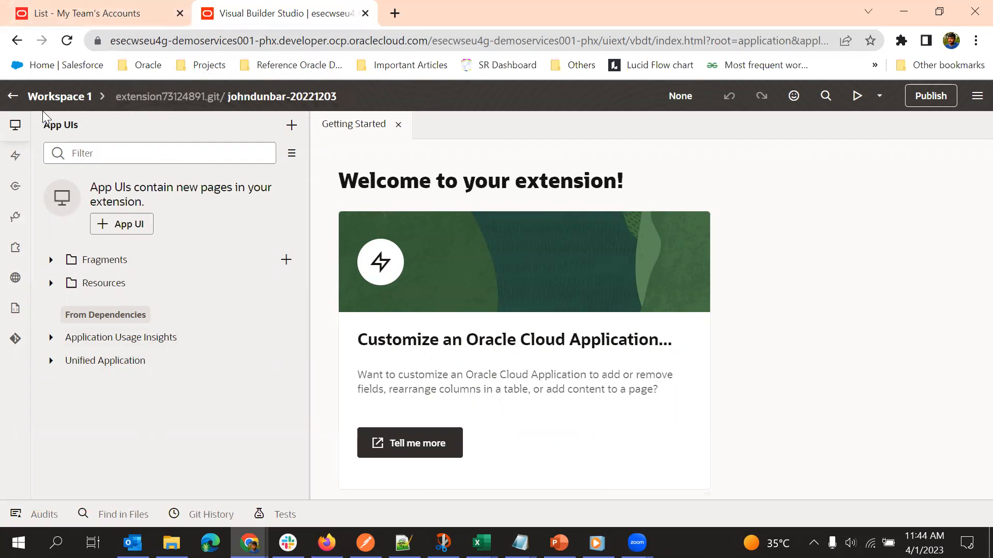
# Leave Workspace 1 and return to the organization's project list.
pyautogui.click(16, 98)
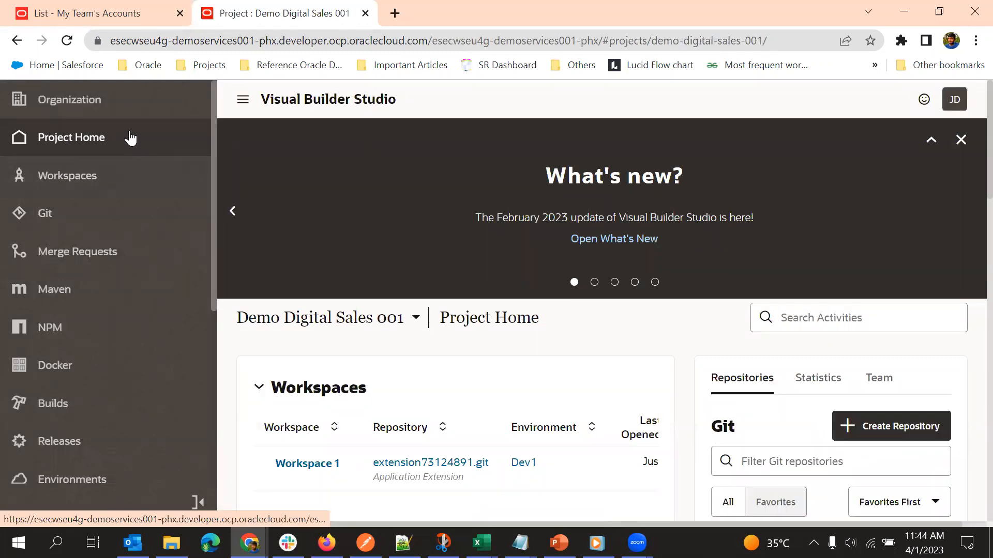
pyautogui.scroll(-2, 574, 278)
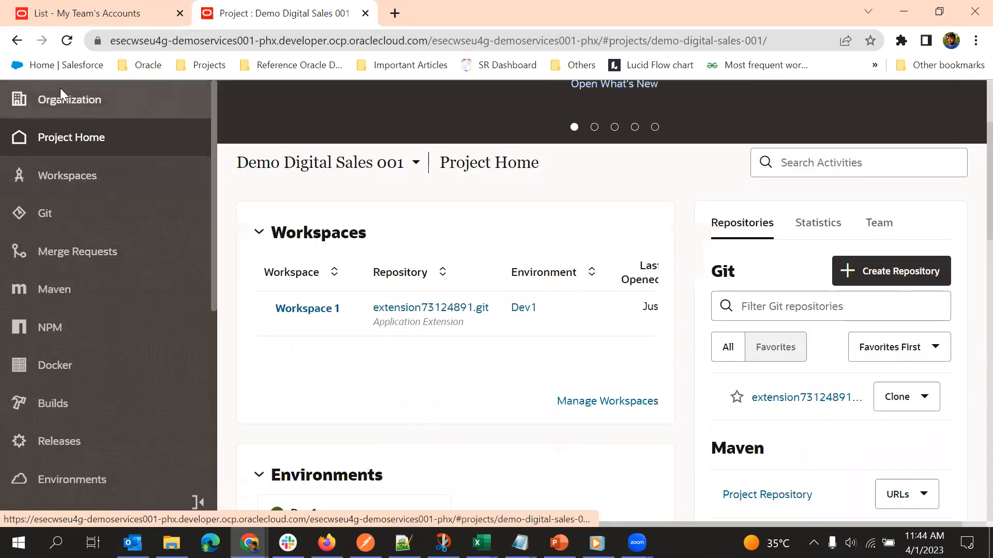
pyautogui.click(70, 104)
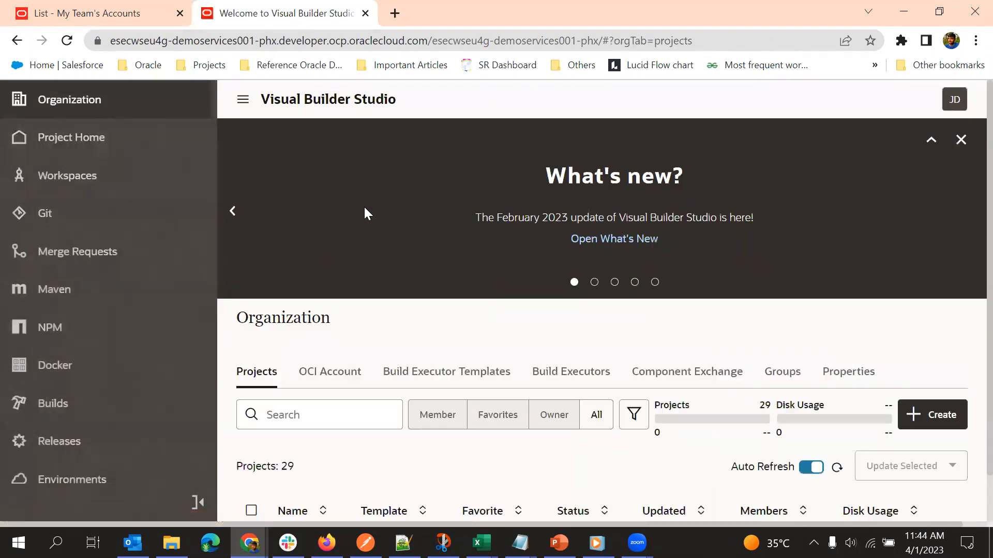
# Create a private project named "Demo Field Groups and Properties" from the Empty Project template with Markdown wiki markup.
pyautogui.scroll(-2, 620, 274)
pyautogui.click(959, 267)
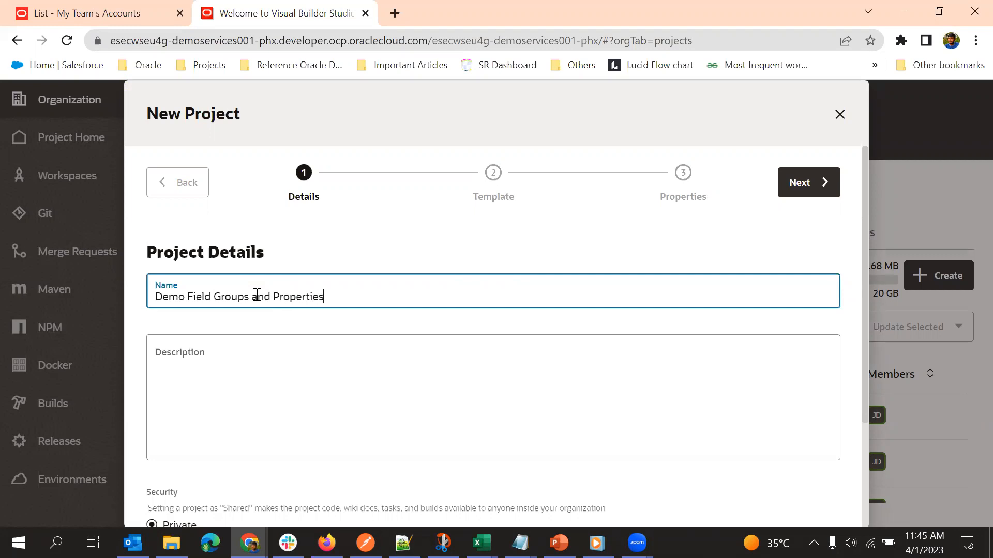
pyautogui.click(226, 371)
pyautogui.scroll(-3, 381, 275)
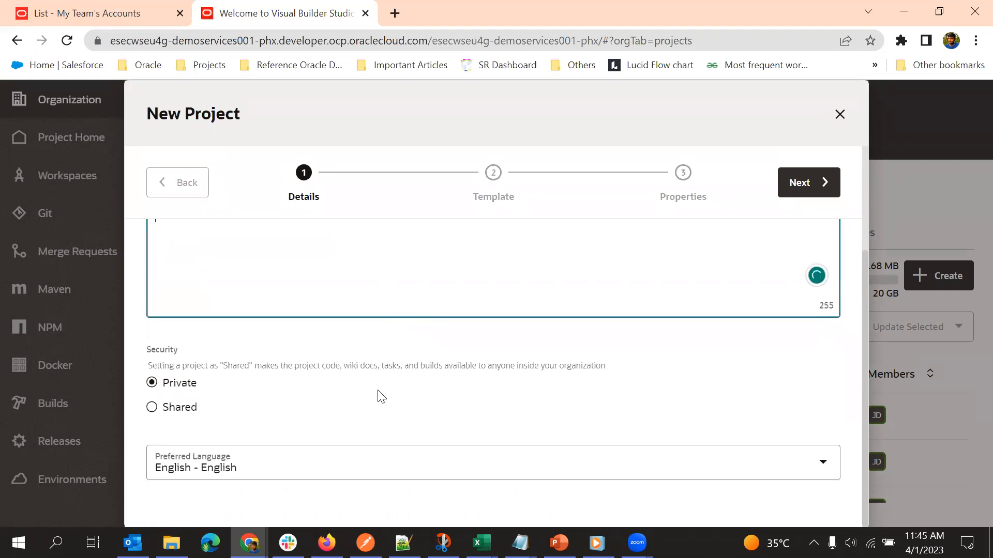
pyautogui.click(793, 193)
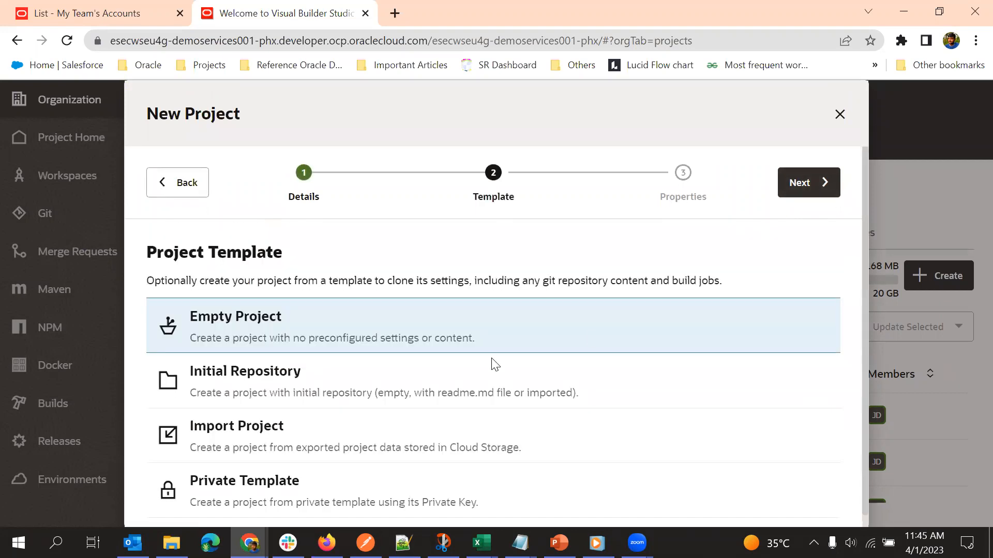
pyautogui.click(796, 188)
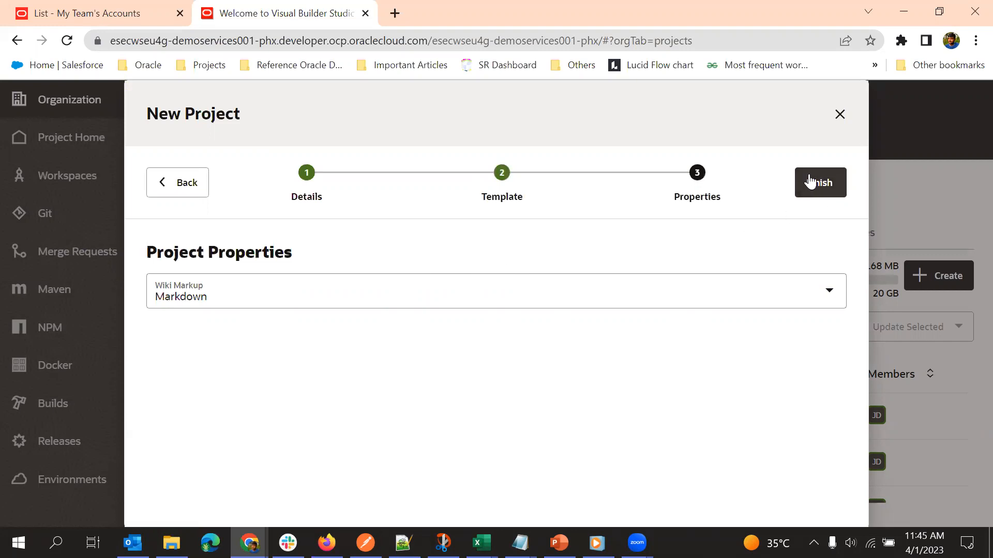
pyautogui.click(819, 186)
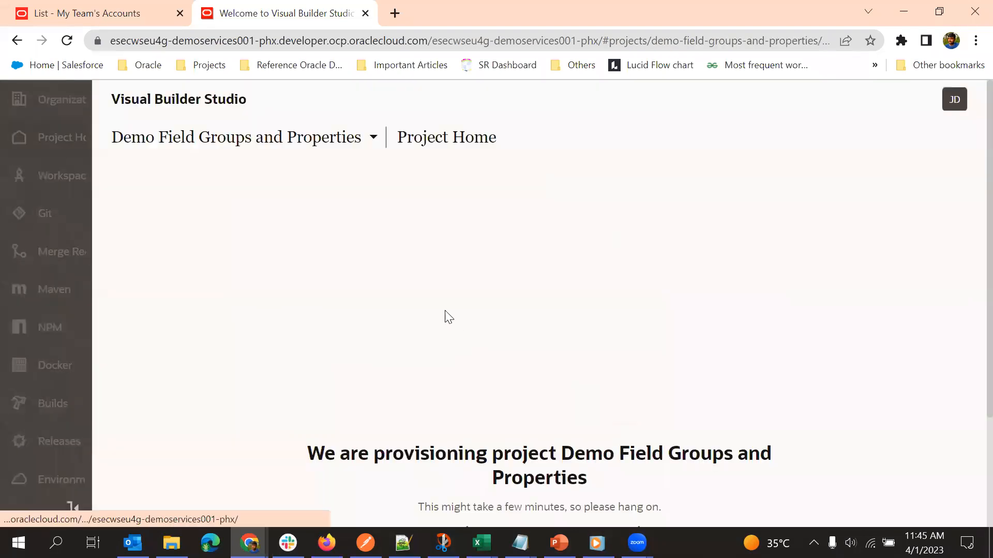
pyautogui.scroll(-2, 440, 292)
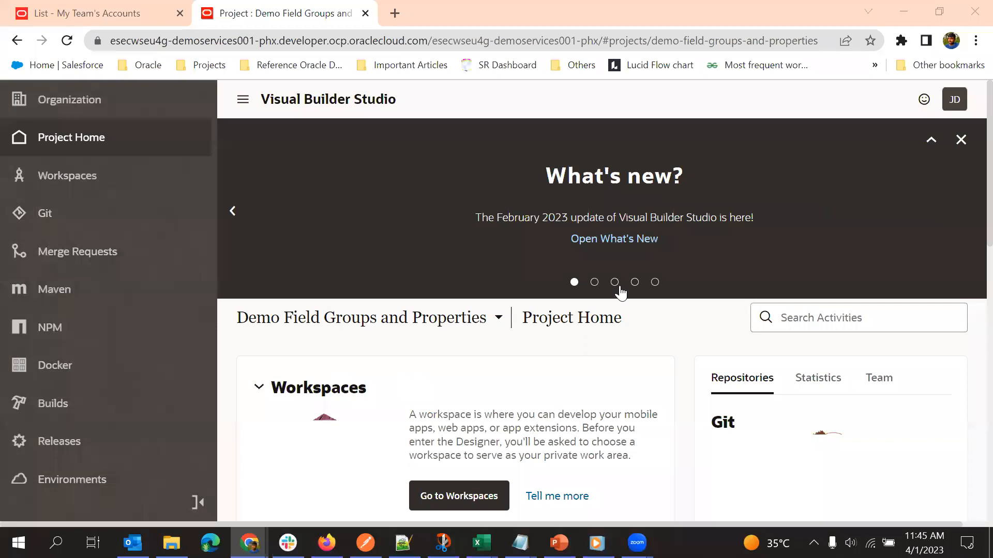
# Create an environment named Dev1 for the project, leaving its description empty.
pyautogui.scroll(-5, 407, 366)
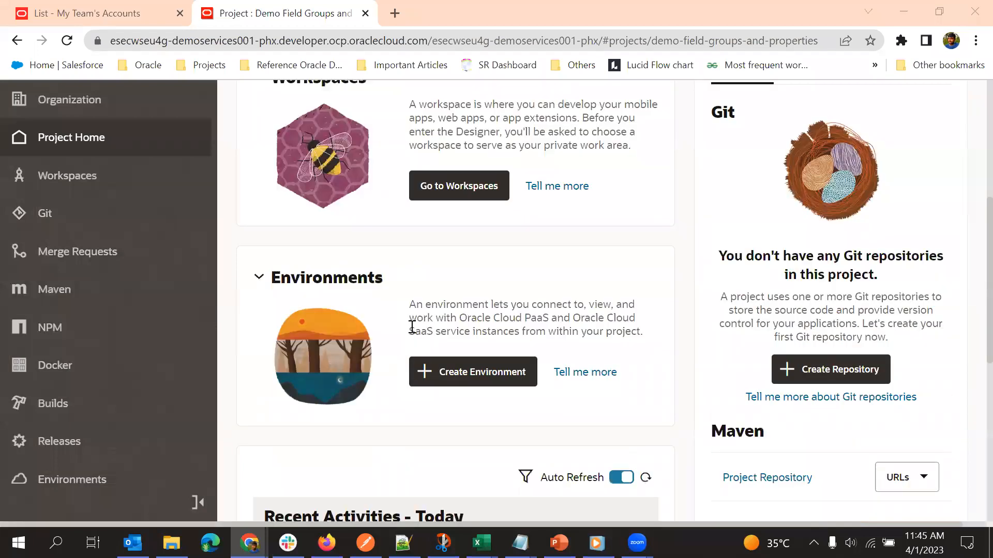
pyautogui.click(454, 376)
pyautogui.click(472, 180)
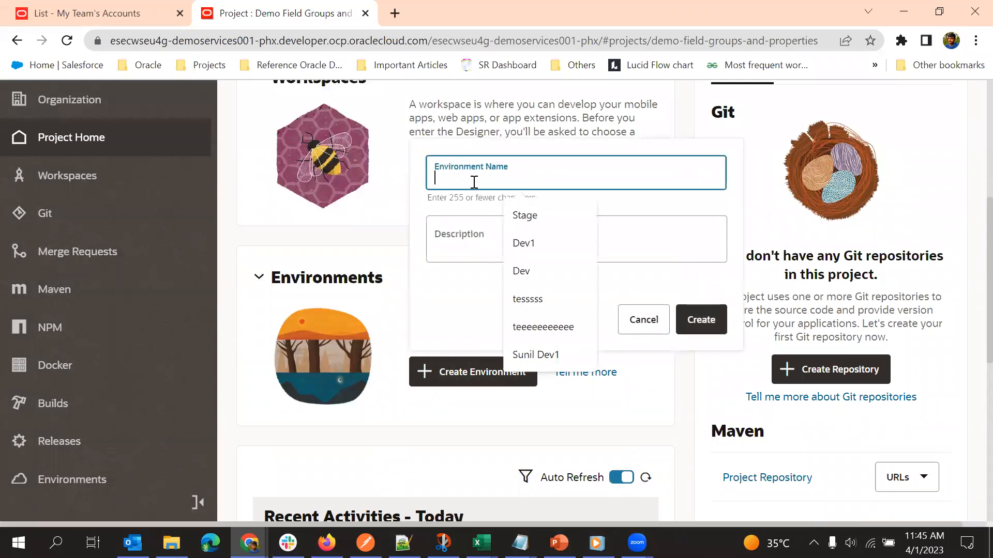
pyautogui.click(524, 245)
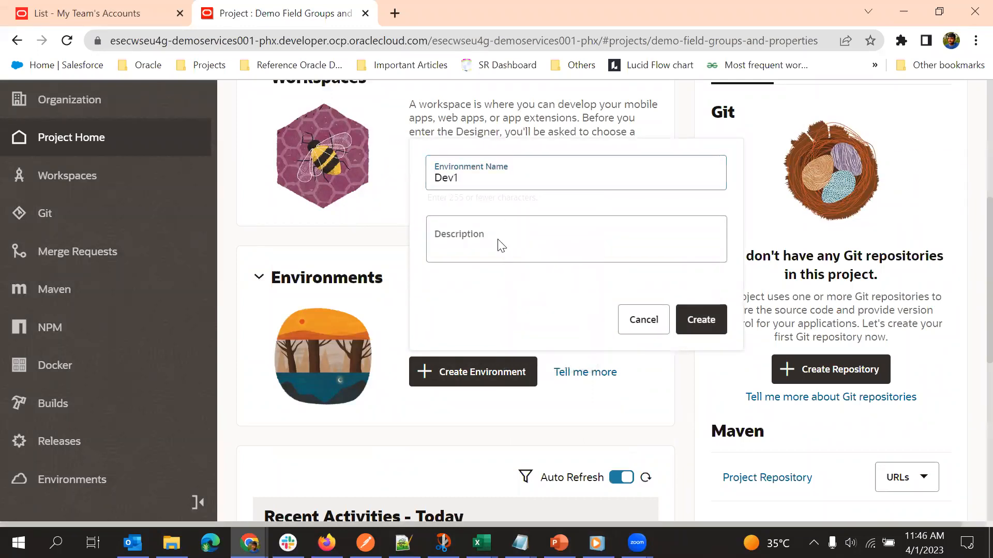
pyautogui.click(694, 319)
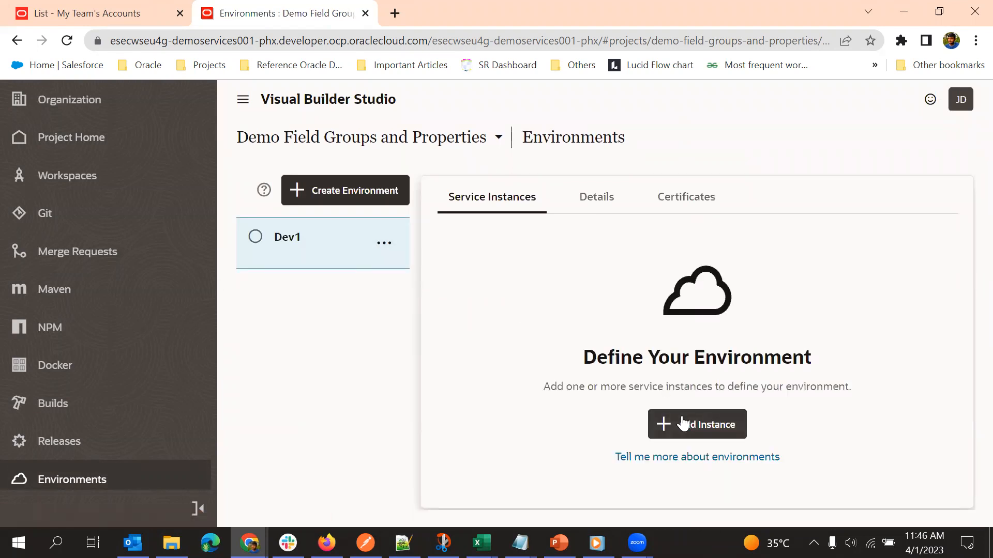
# Add the Oracle Applications Cloud instance to Dev1, using the Oracle Cloud Applications instance type and Identity Domain authentication.
pyautogui.click(711, 429)
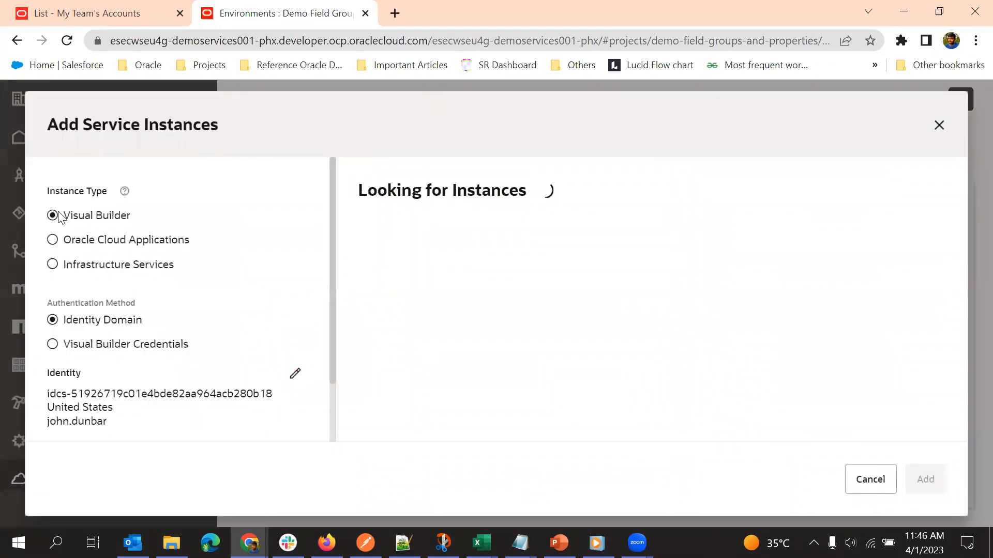
pyautogui.click(52, 239)
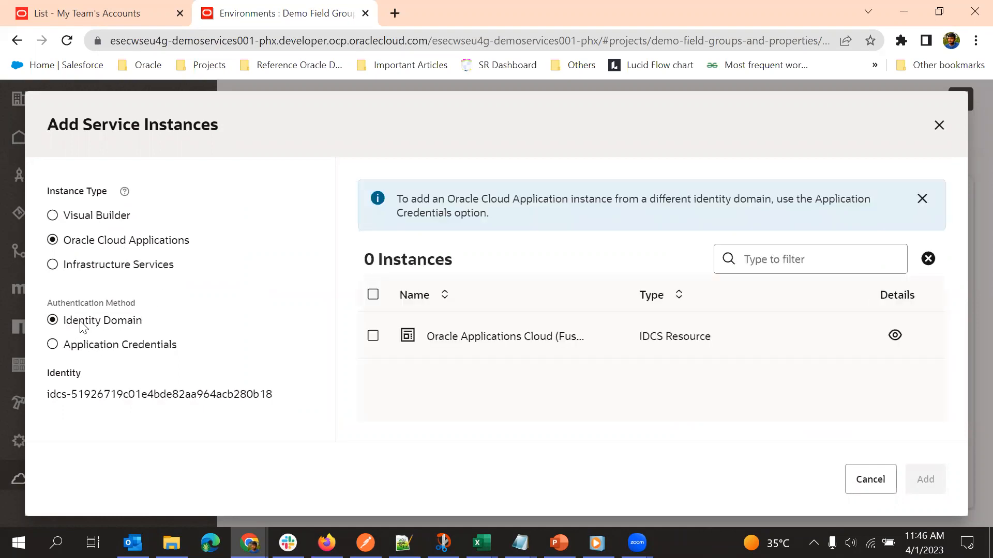
pyautogui.click(374, 336)
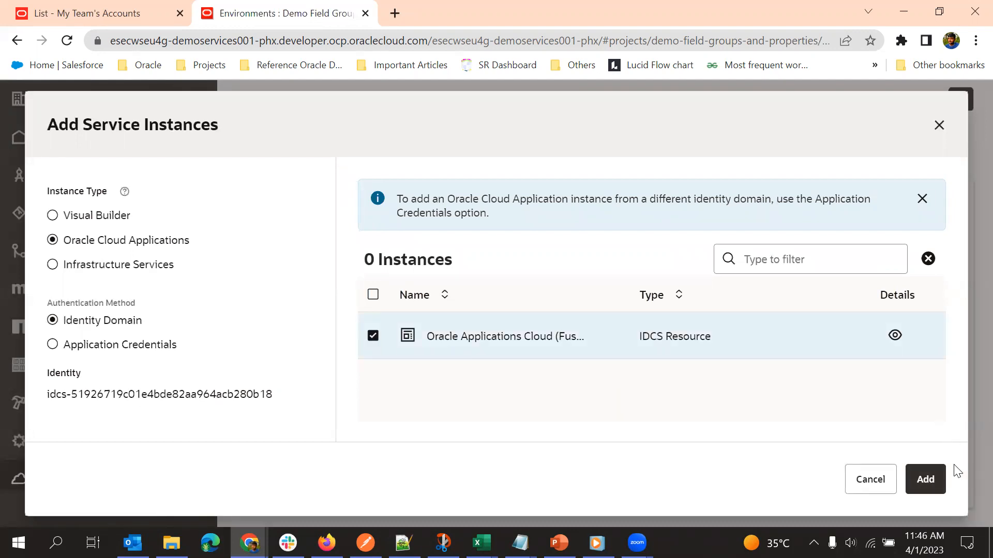
pyautogui.click(935, 476)
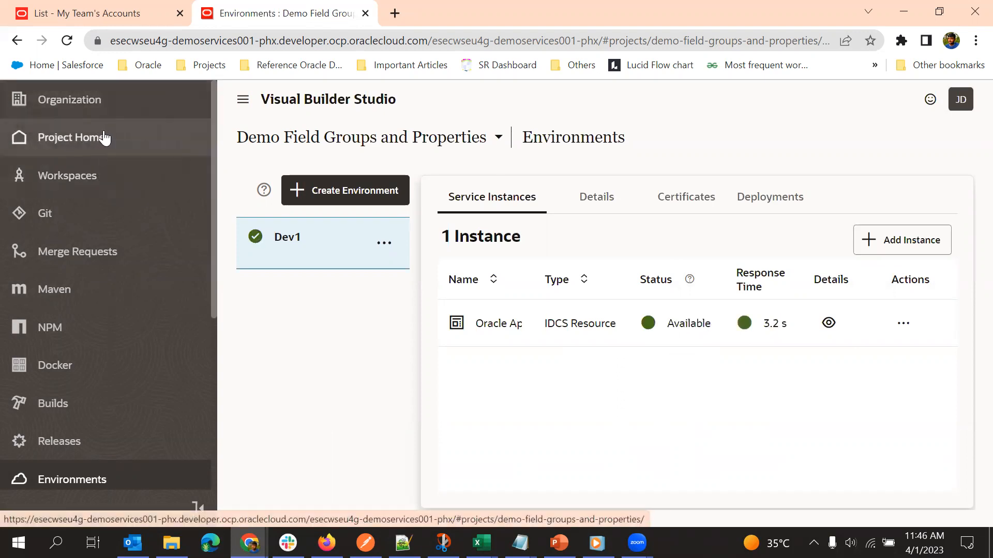
# Start a new application extension from the project's workspaces and name it "Configure Groups".
pyautogui.click(105, 138)
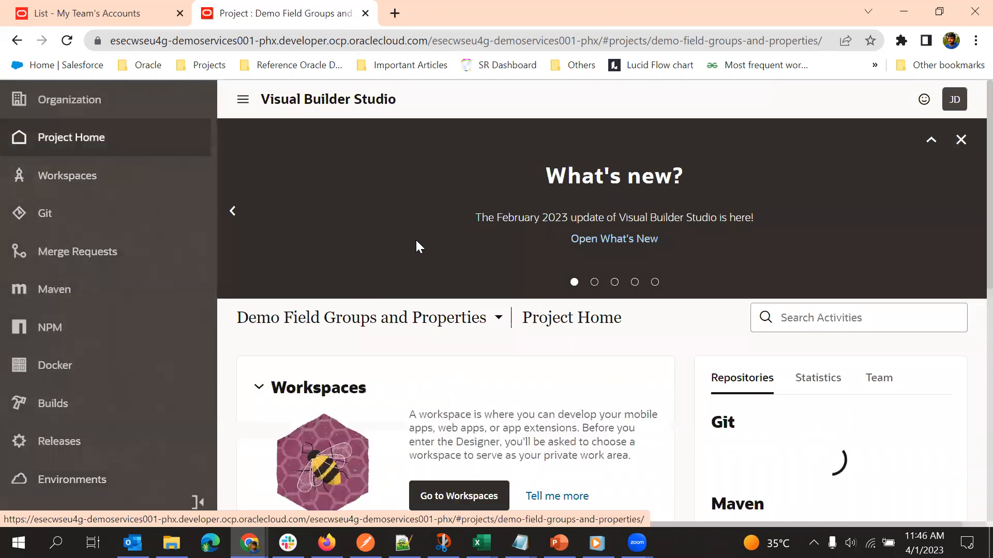
pyautogui.scroll(-5, 417, 222)
pyautogui.click(437, 187)
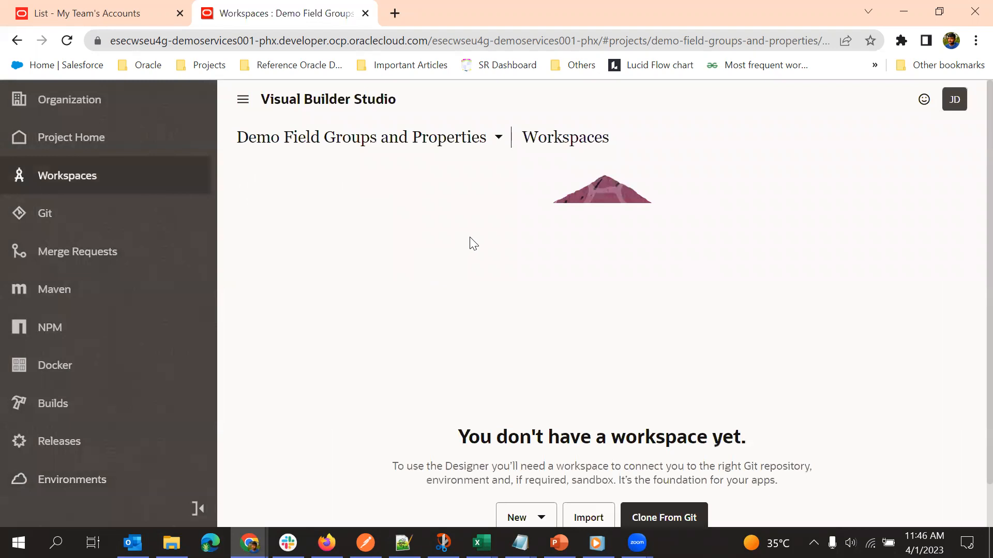
pyautogui.scroll(-1, 514, 392)
pyautogui.click(527, 468)
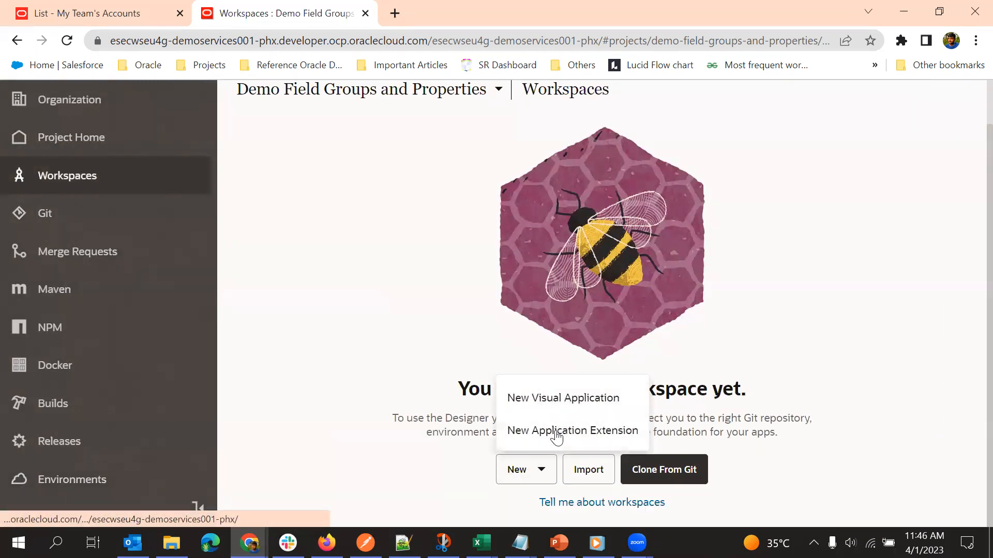
pyautogui.click(593, 436)
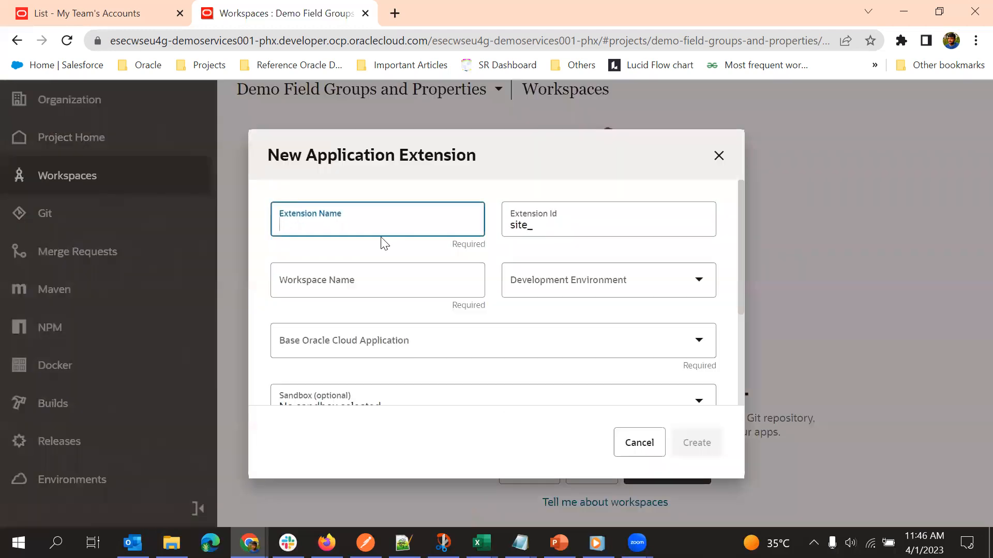
pyautogui.click(375, 224)
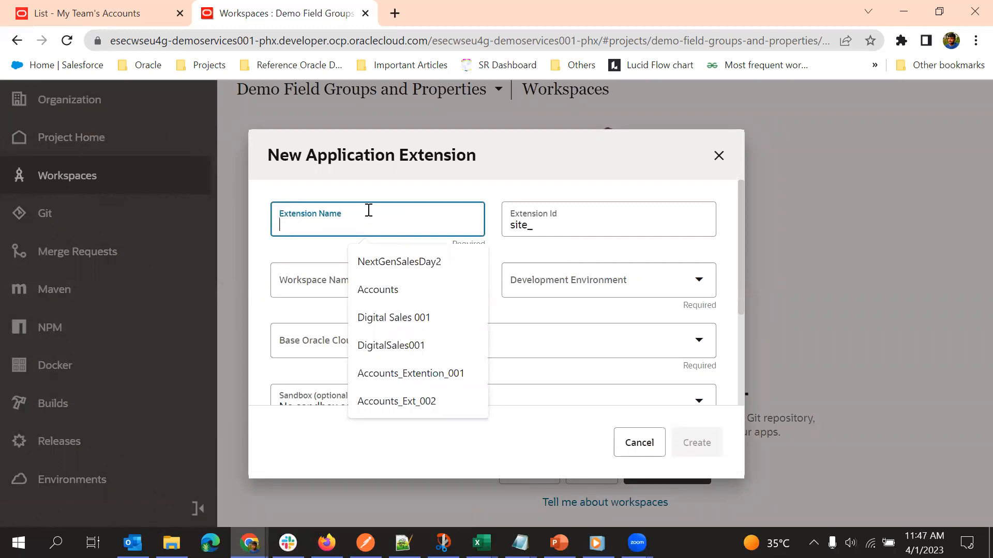
pyautogui.write('Con')
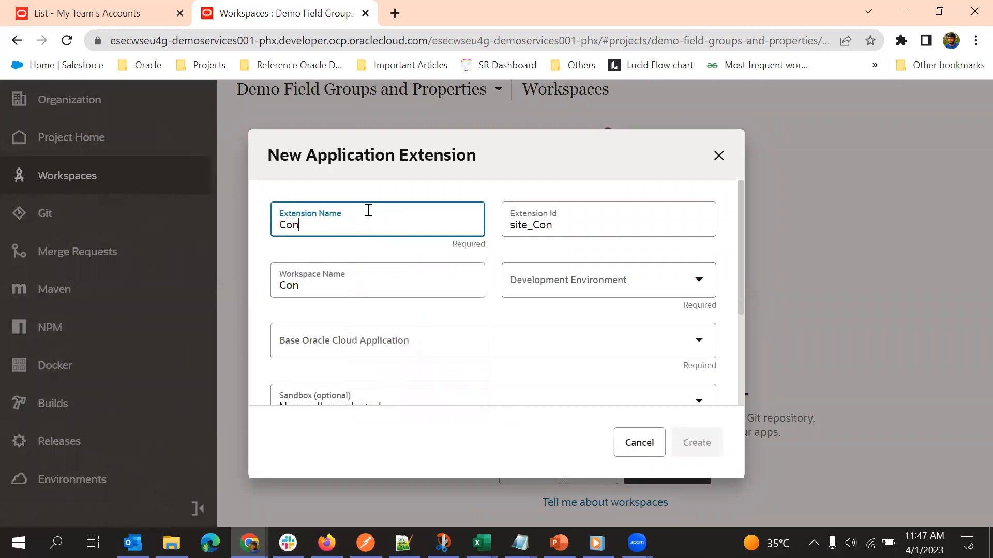
pyautogui.write('figure Groups')
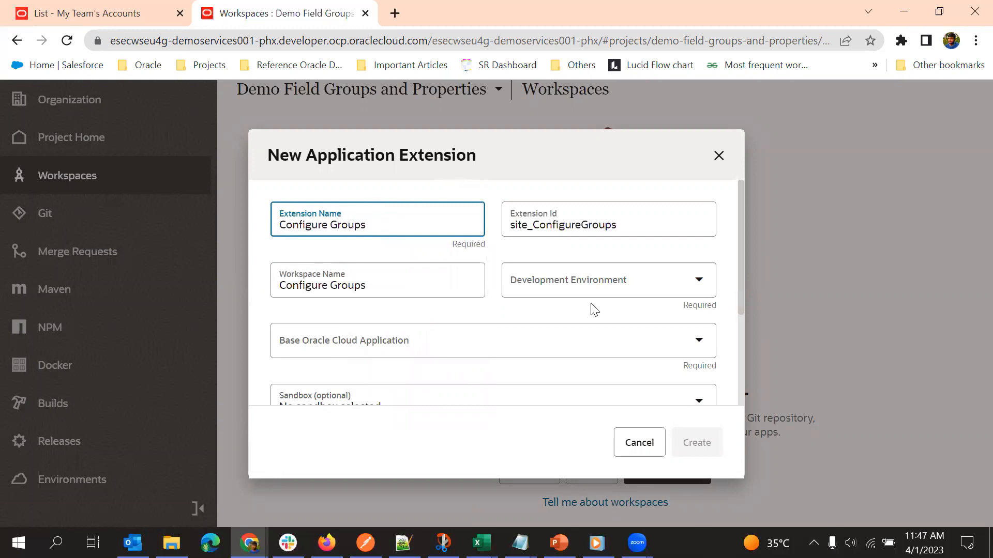
# Set the extension's development environment to Dev1 and its base Oracle Cloud application to Digital Sales.
pyautogui.click(605, 277)
pyautogui.click(561, 326)
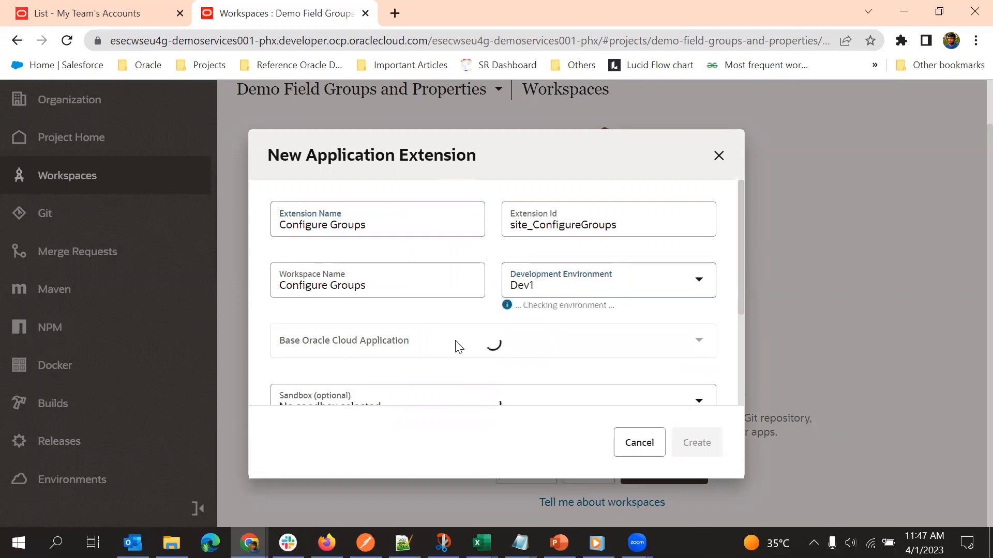
pyautogui.scroll(-3, 442, 316)
pyautogui.scroll(3, 391, 357)
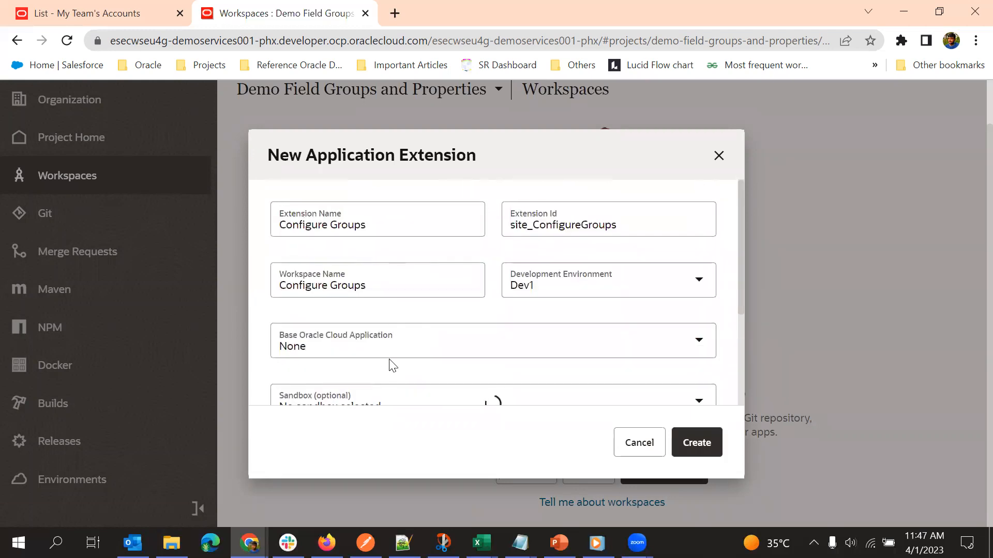
pyautogui.click(391, 349)
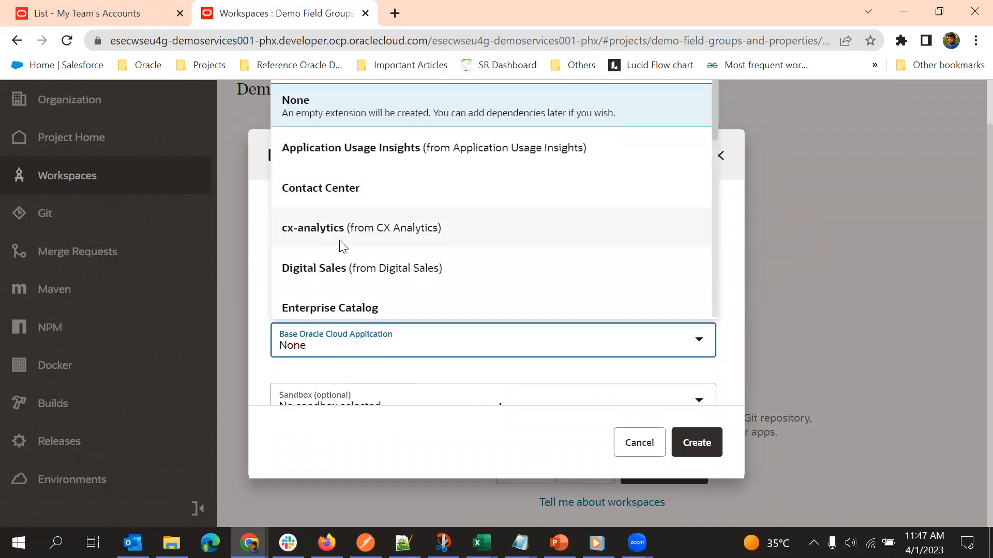
pyautogui.click(346, 267)
pyautogui.scroll(-2, 445, 362)
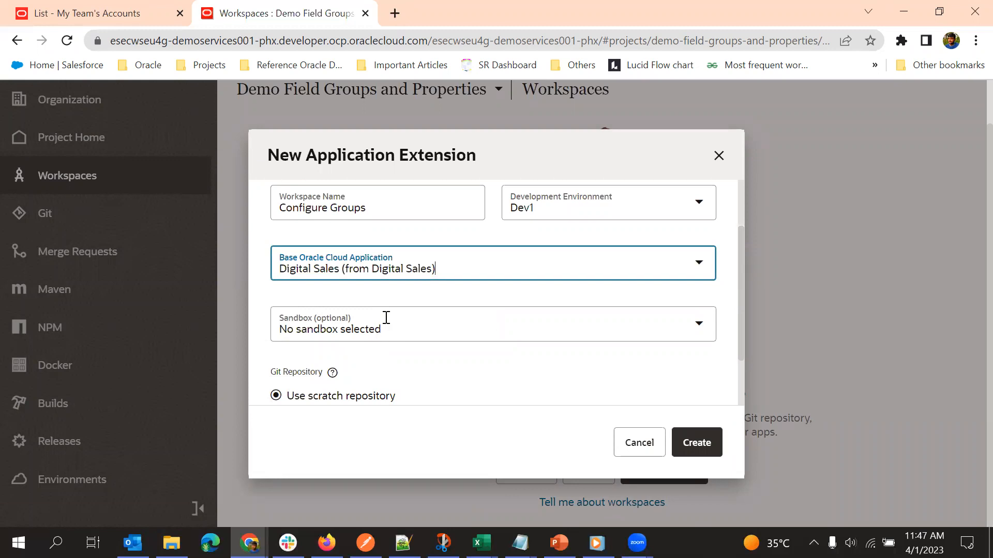
pyautogui.scroll(-1, 447, 334)
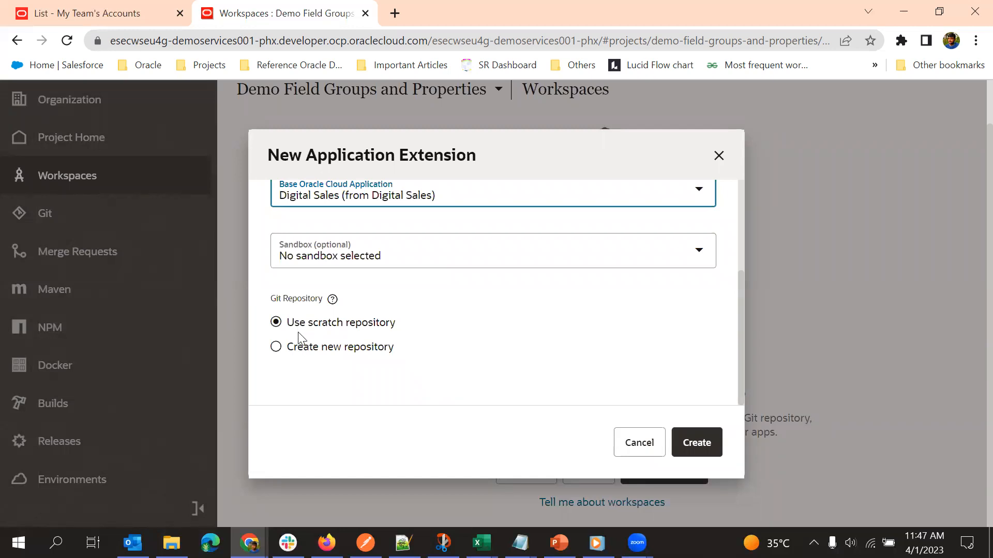
pyautogui.click(331, 352)
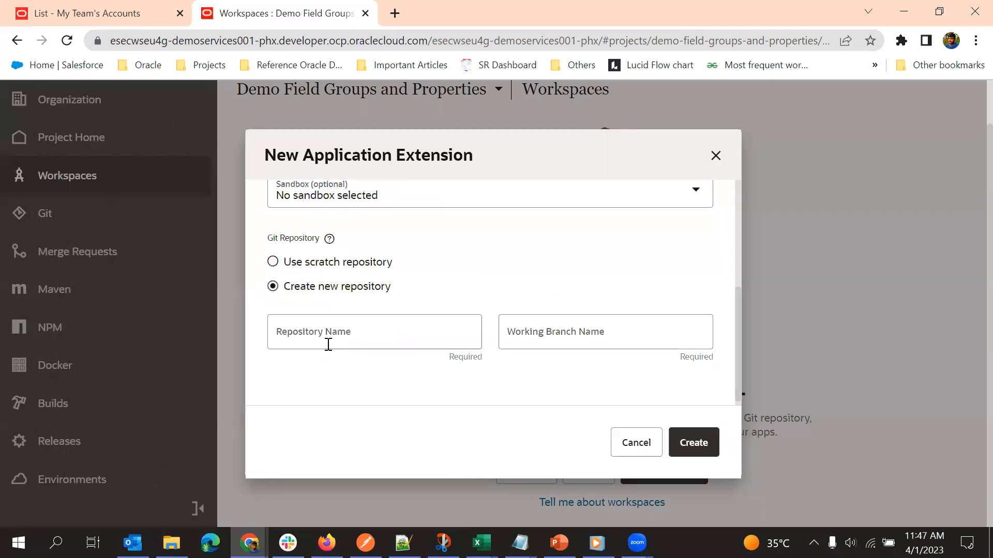
pyautogui.click(286, 259)
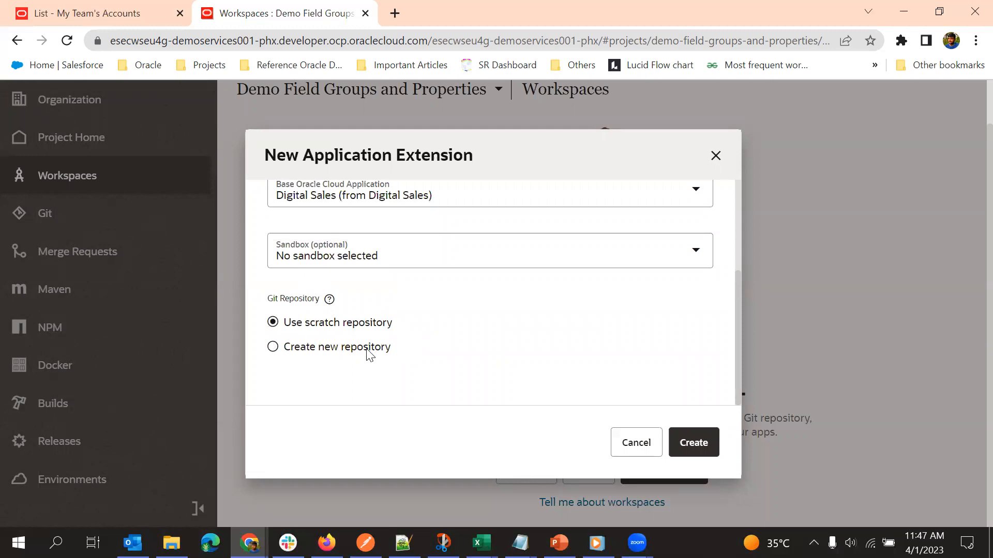
pyautogui.click(280, 347)
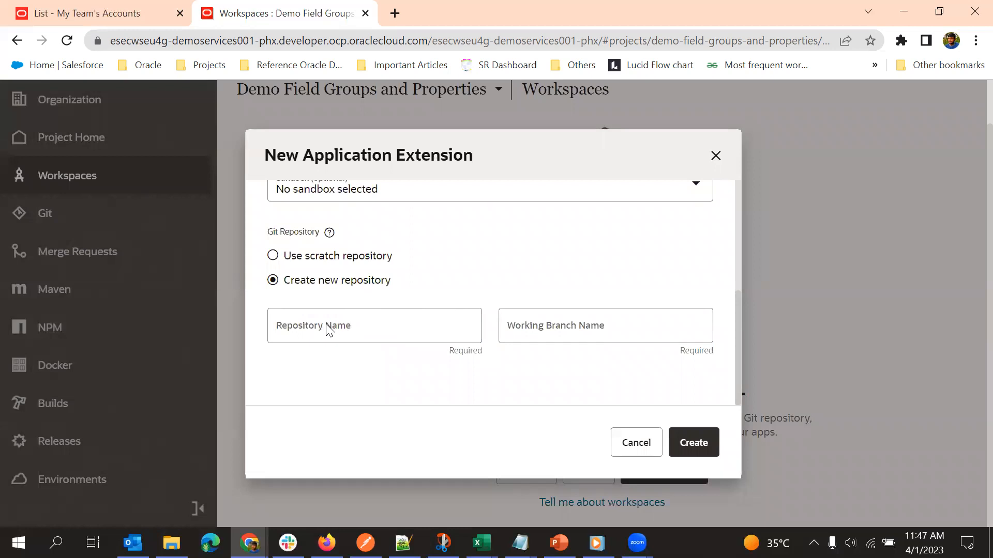
pyautogui.click(277, 254)
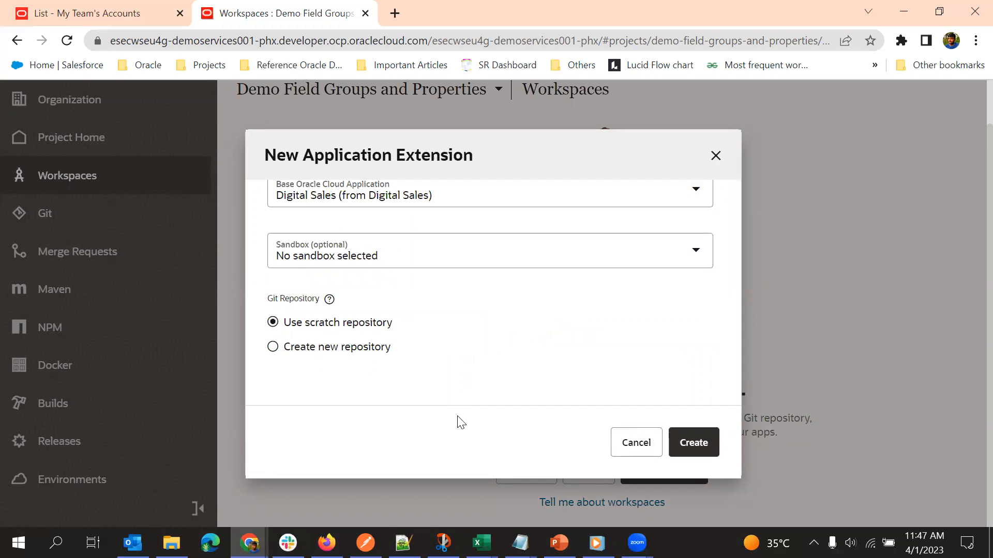
# Choose to create a new Git repository for the extension and name it "GroupAndReadonlyChange".
pyautogui.click(275, 348)
pyautogui.scroll(-2, 441, 310)
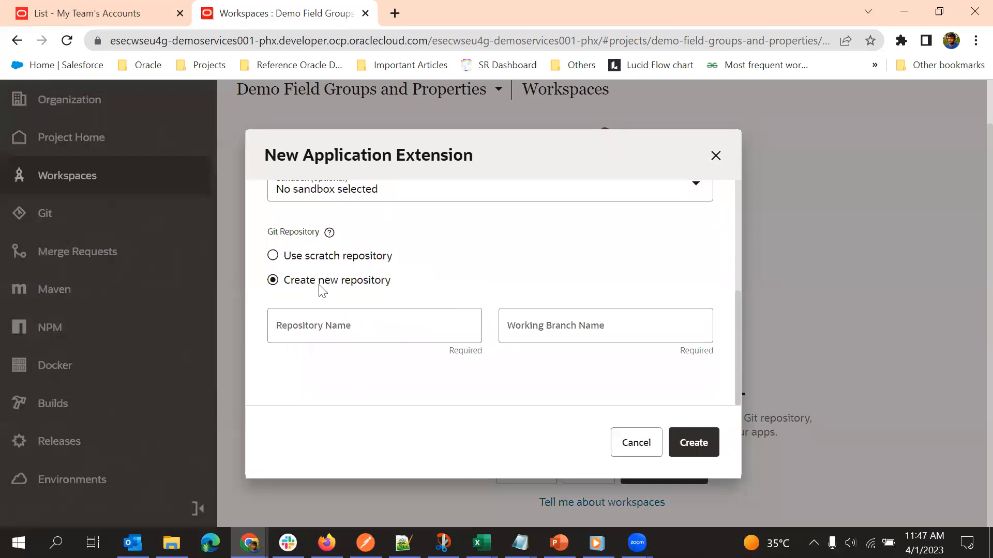
pyautogui.click(331, 331)
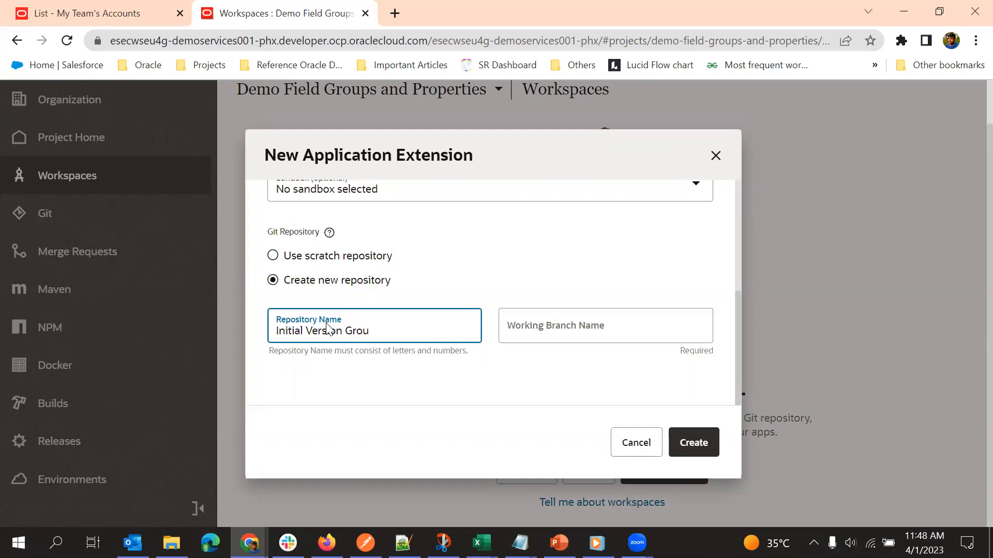
pyautogui.click(580, 320)
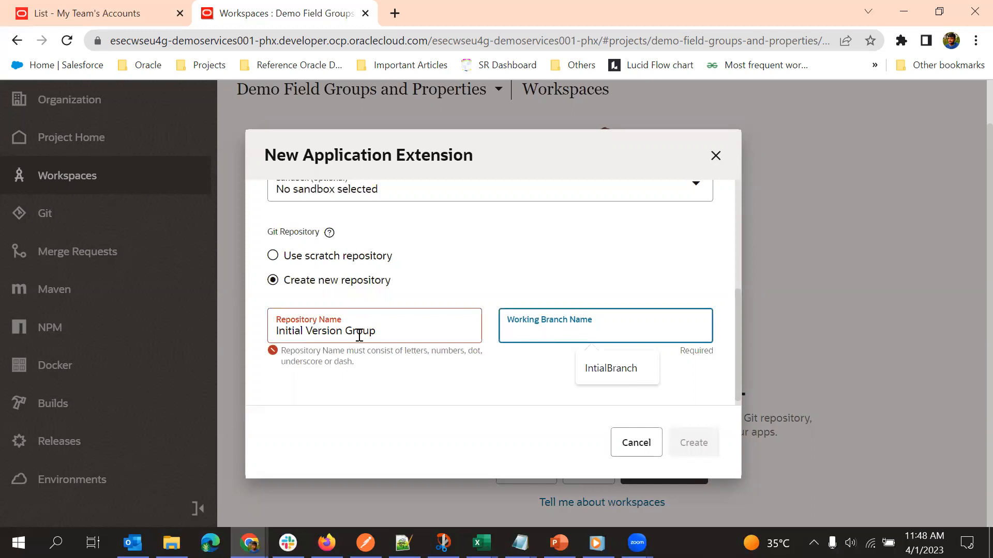
pyautogui.click(312, 335)
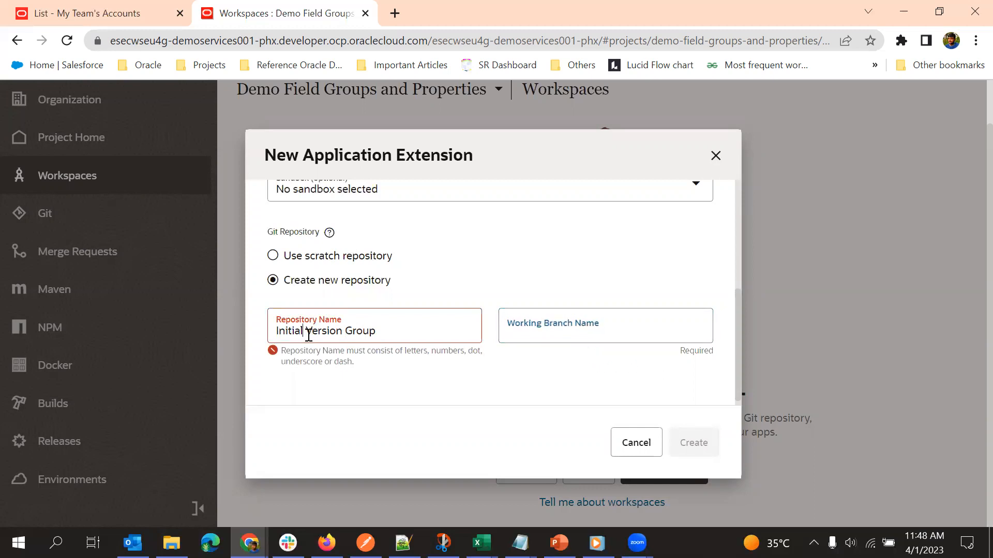
pyautogui.press('BackSpace')
pyautogui.click(335, 335)
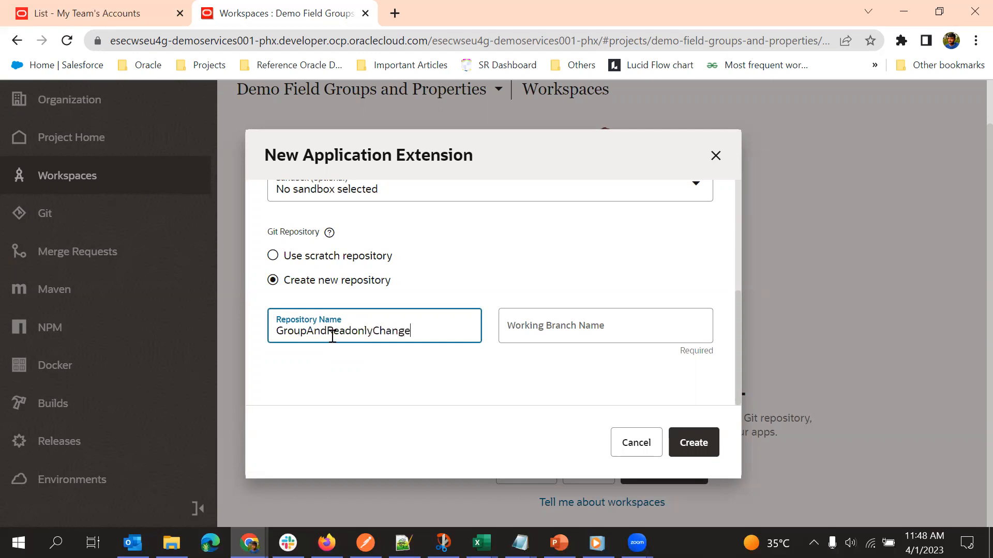
# Name the extension's working branch "IntialBranch" and create the application extension.
pyautogui.click(572, 328)
pyautogui.write('IntialBranch')
pyautogui.click(644, 379)
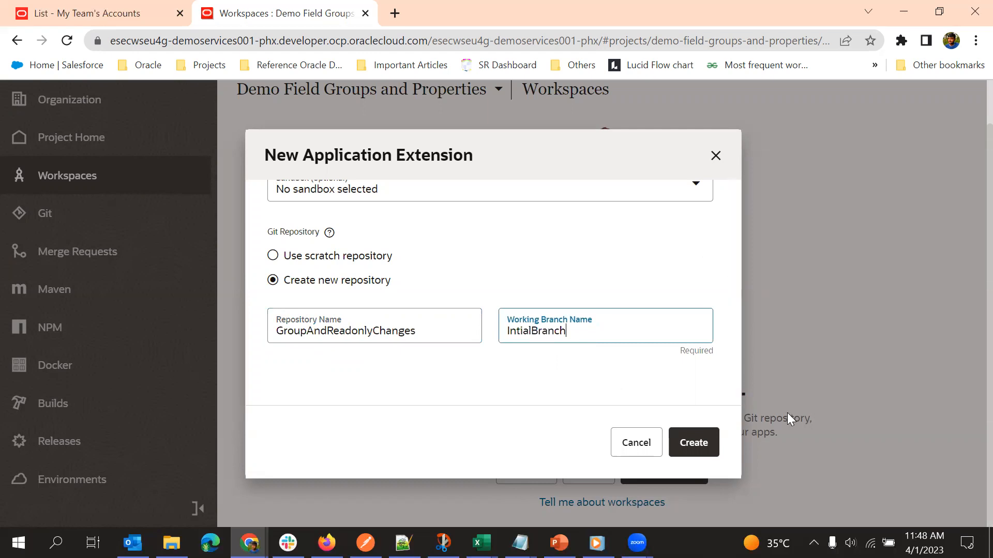
pyautogui.click(698, 444)
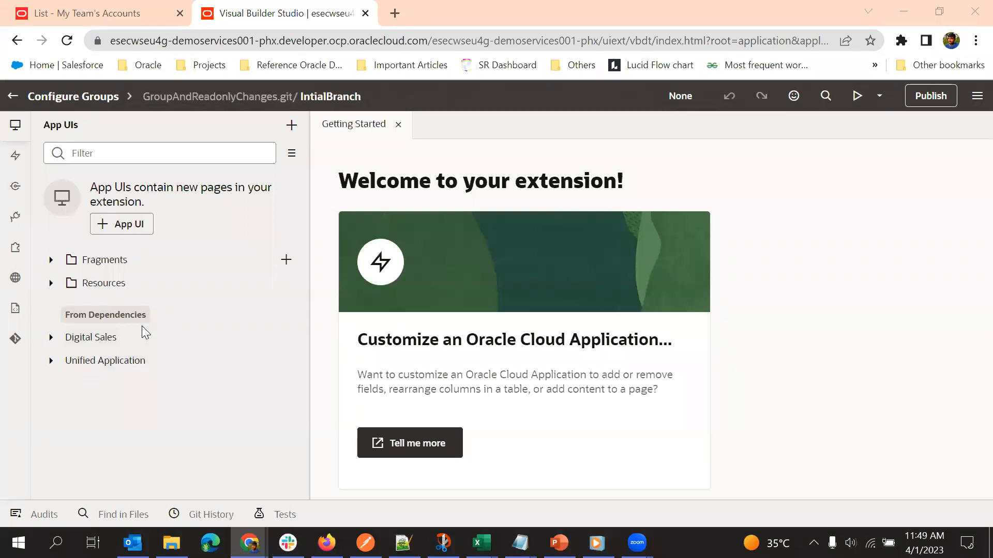
pyautogui.click(51, 338)
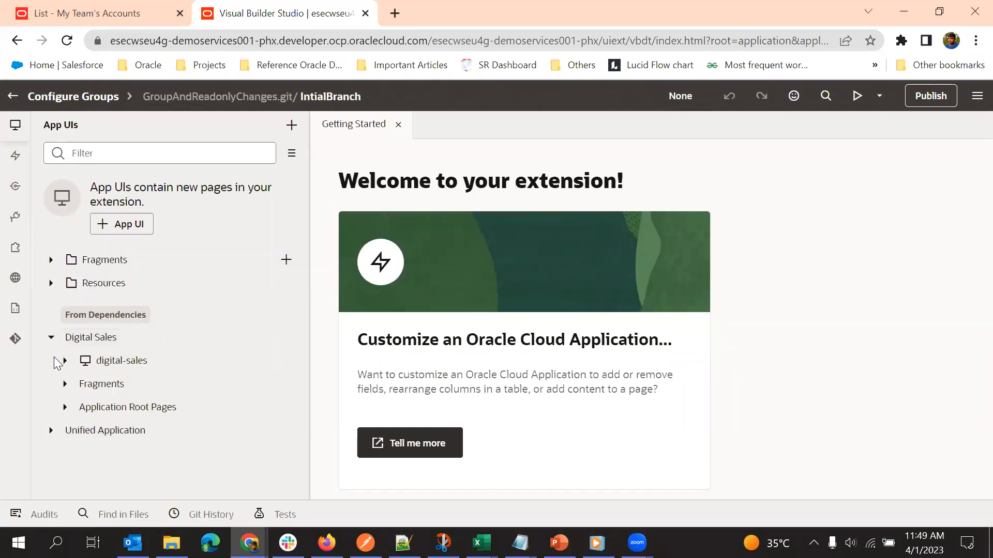
pyautogui.click(51, 338)
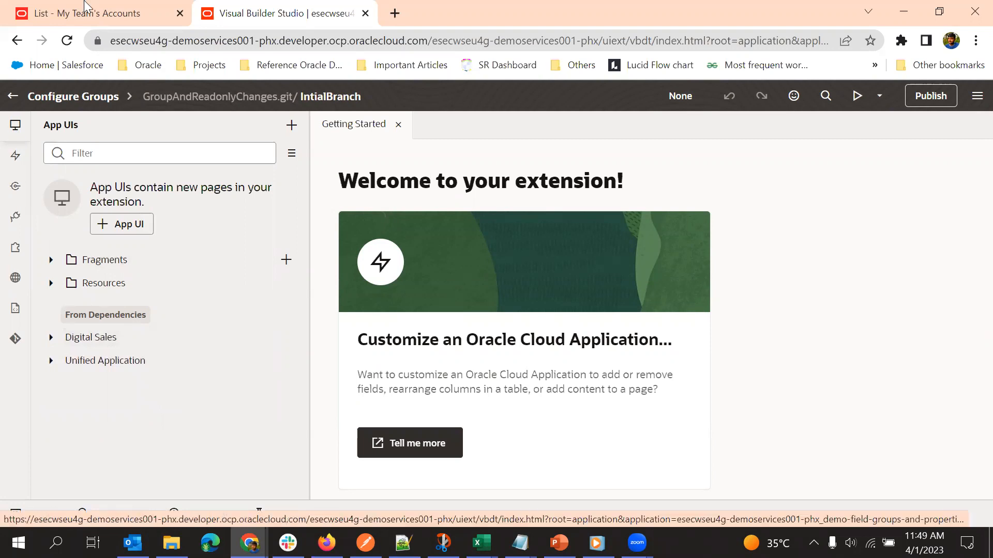
# Switch to the team's accounts list, open the ABC Application Software account and show the Settings and Actions options.
pyautogui.click(85, 7)
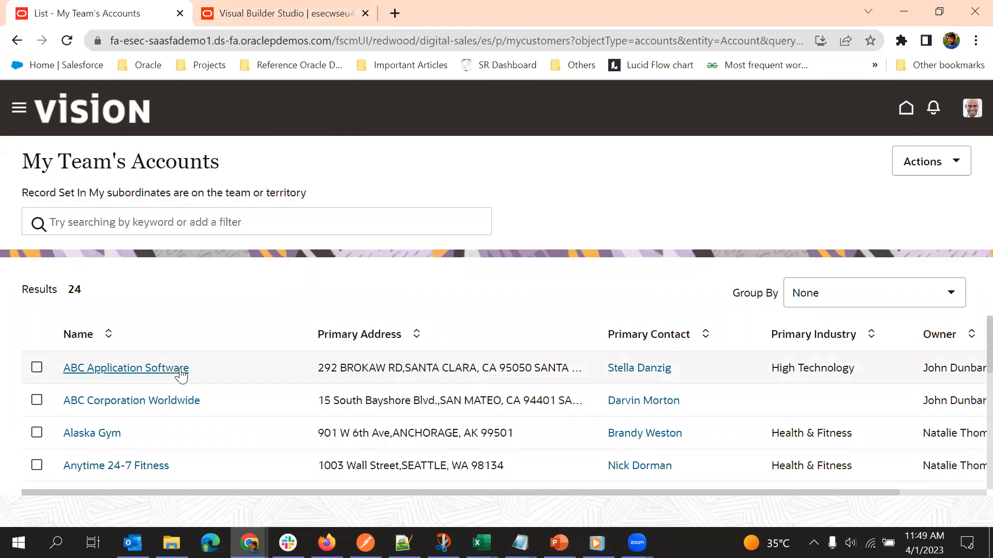
pyautogui.click(130, 371)
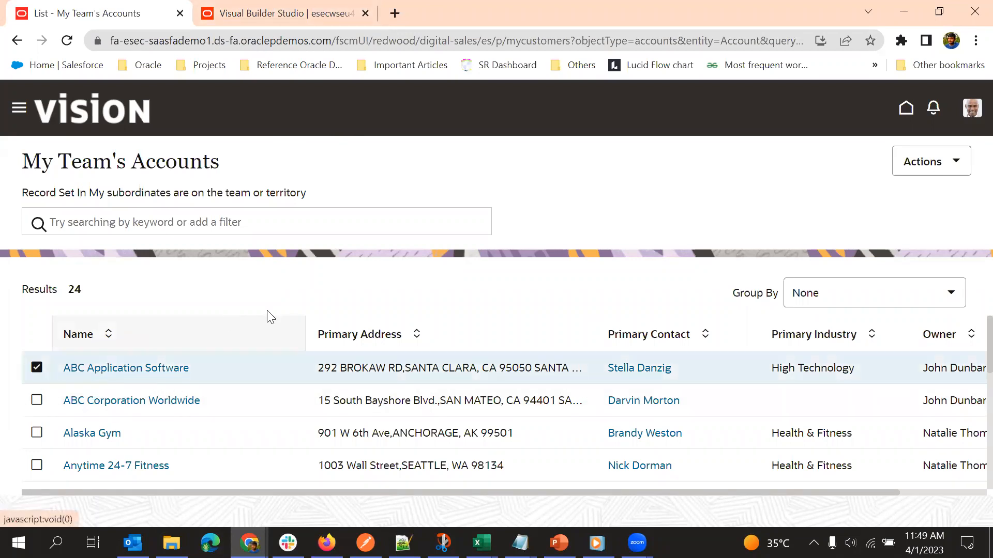
pyautogui.click(158, 371)
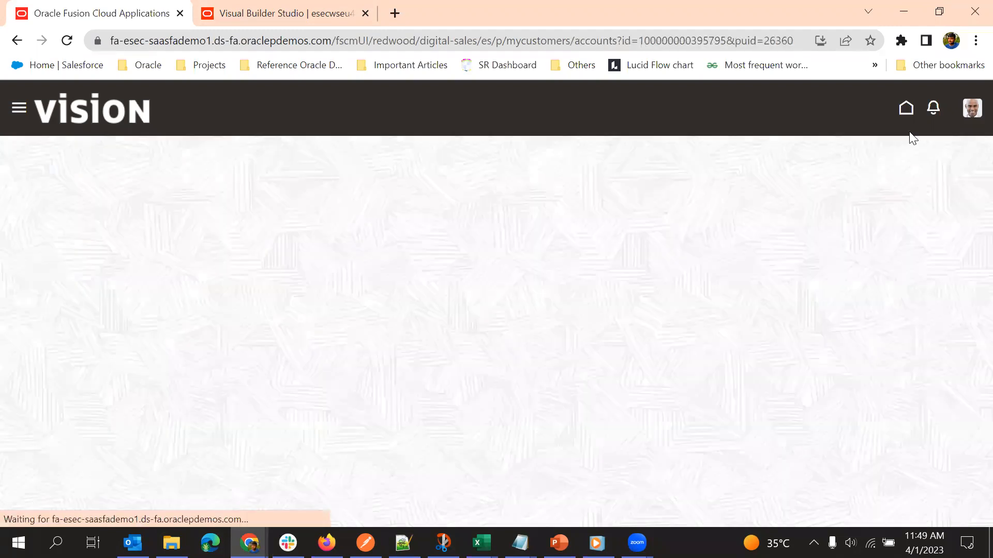
pyautogui.click(971, 108)
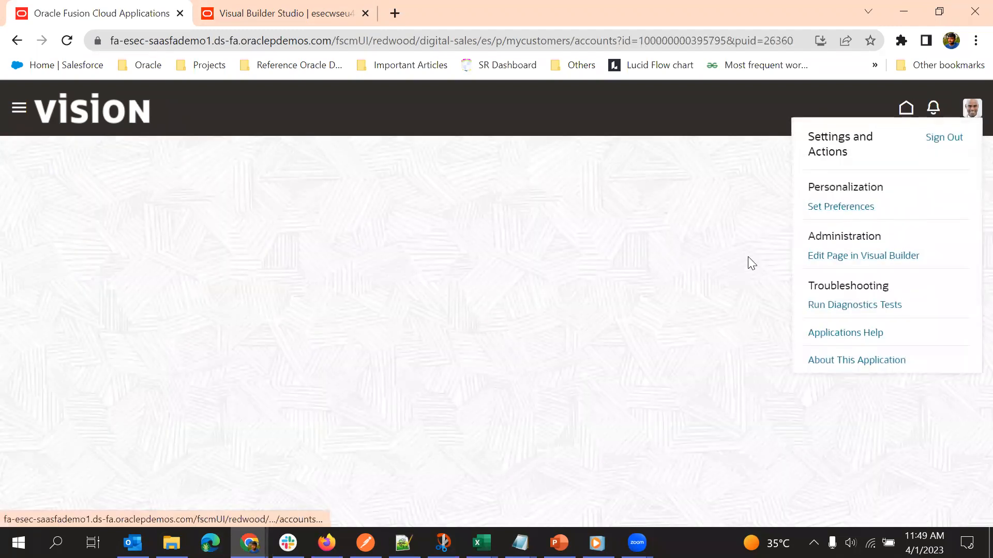
# Return to the Configure Groups extension in Visual Builder Studio and open the Accounts layout from the Digital Sales dependencies.
pyautogui.click(233, 13)
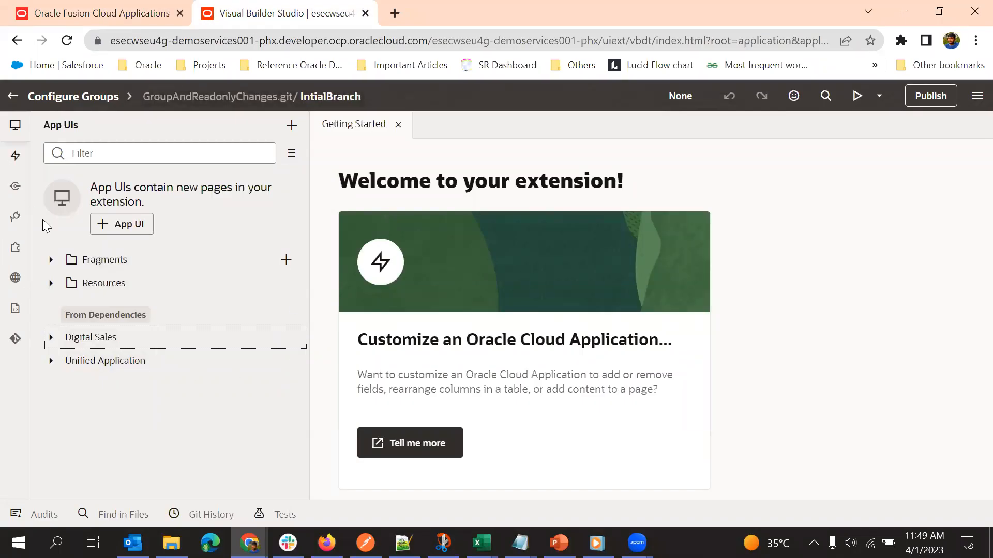
pyautogui.click(20, 158)
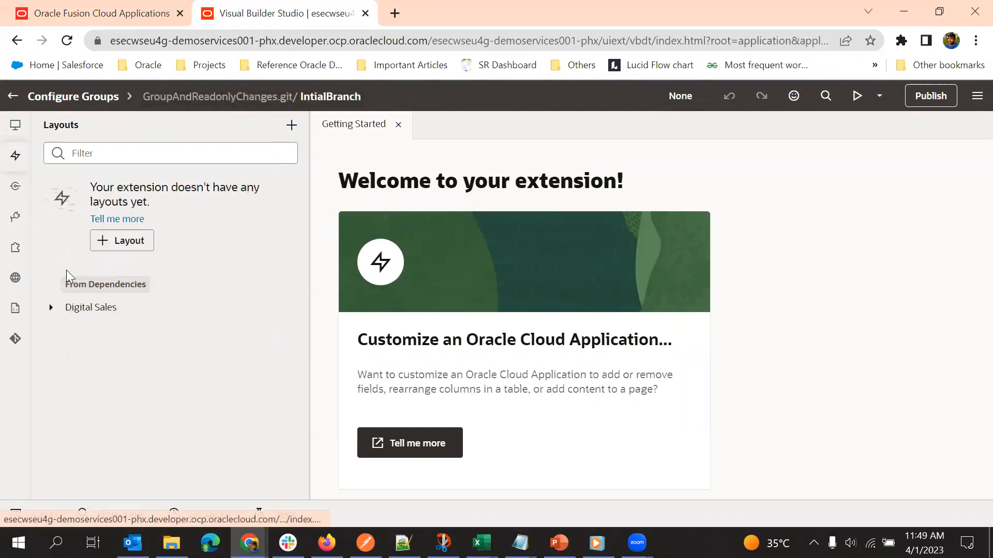
pyautogui.click(51, 308)
pyautogui.click(65, 330)
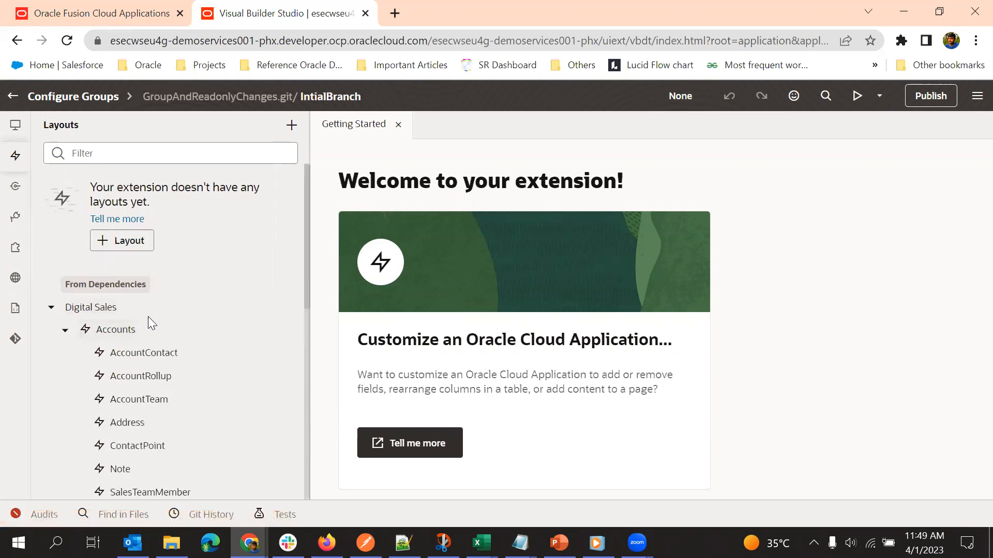
pyautogui.scroll(-1, 148, 318)
pyautogui.click(106, 253)
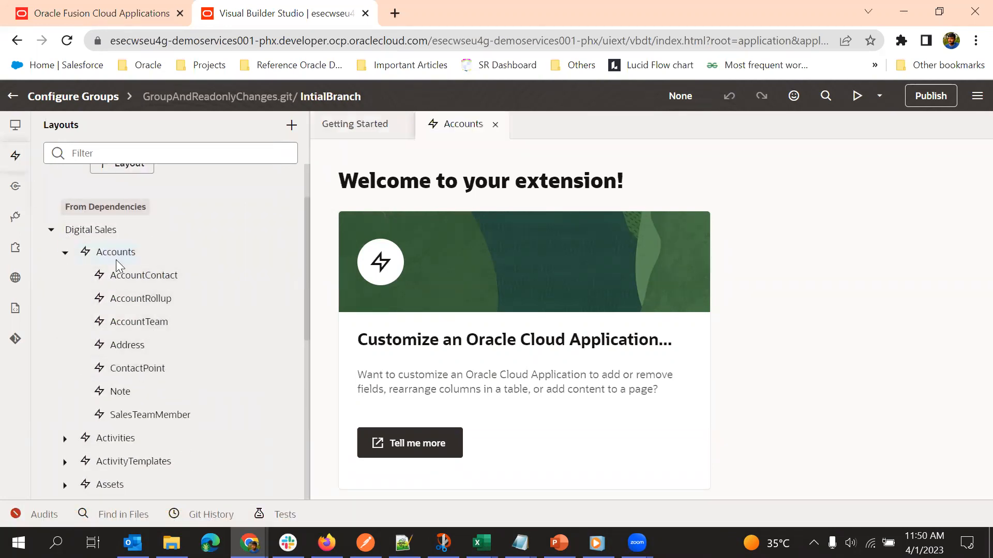
# Find the Account Update Layout among the Accounts dynamic form rule sets and open it.
pyautogui.scroll(-4, 490, 318)
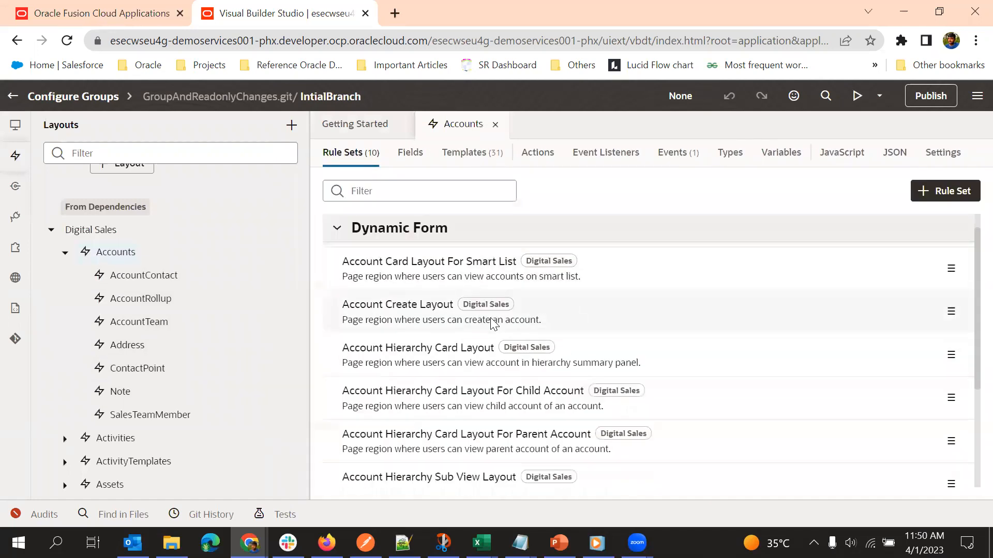
pyautogui.scroll(4, 492, 326)
pyautogui.scroll(-4, 465, 378)
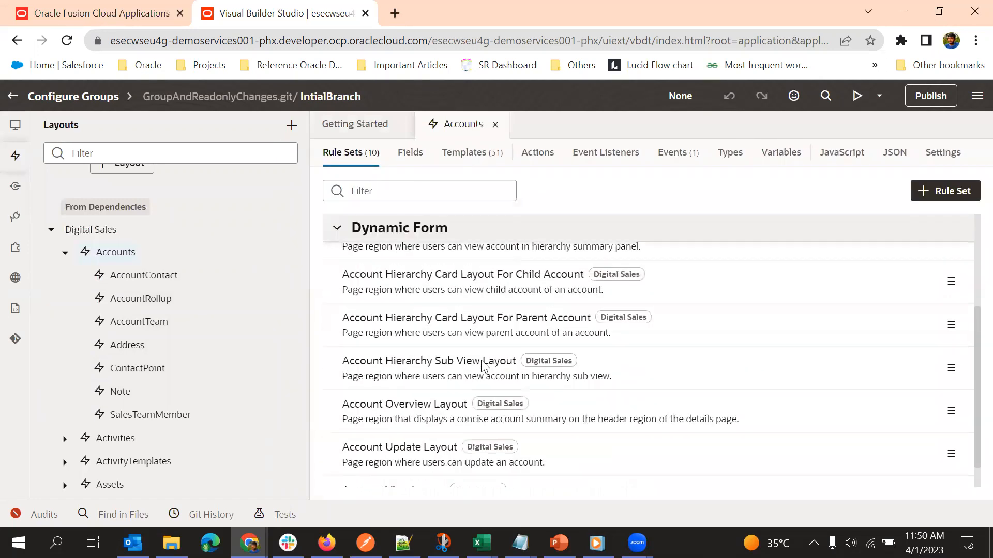
pyautogui.scroll(-1, 414, 411)
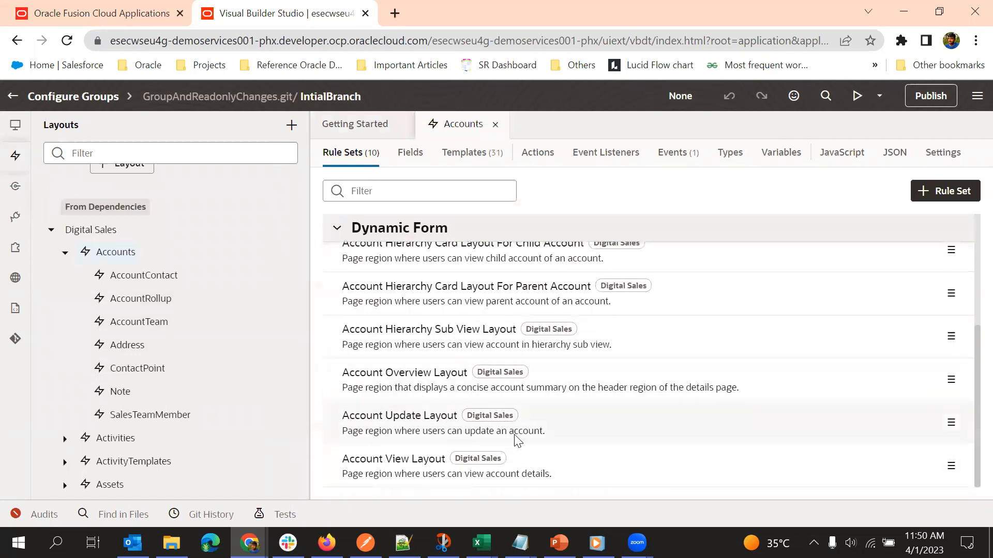
pyautogui.click(393, 424)
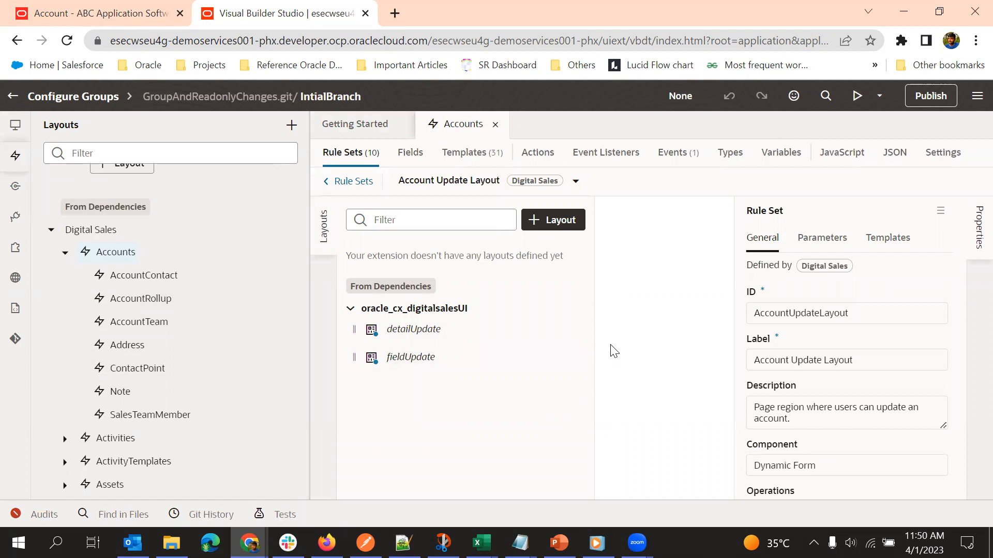
# Give the display logic the full width and examine the conditions of the built-in detailUpdate and fieldUpdate rules.
pyautogui.click(436, 337)
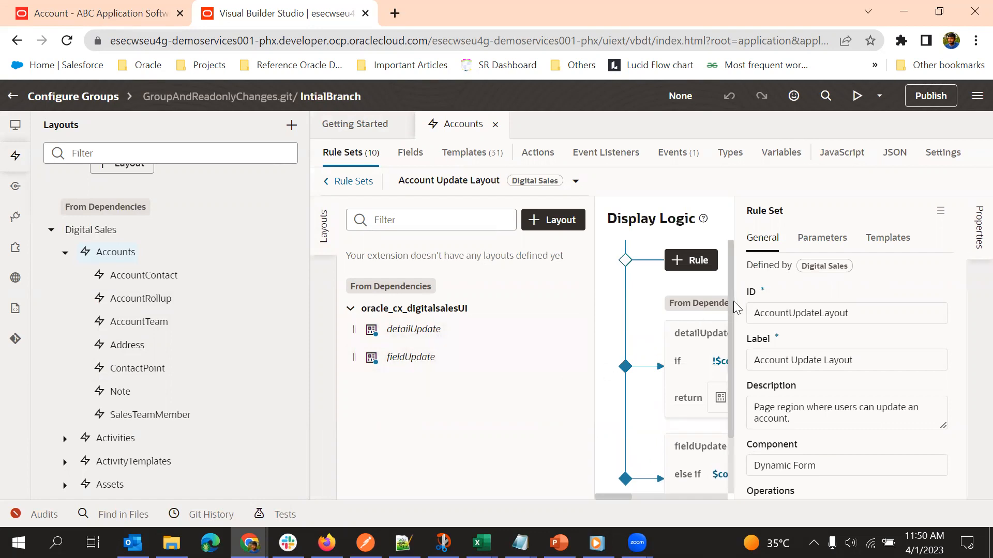
pyautogui.click(976, 237)
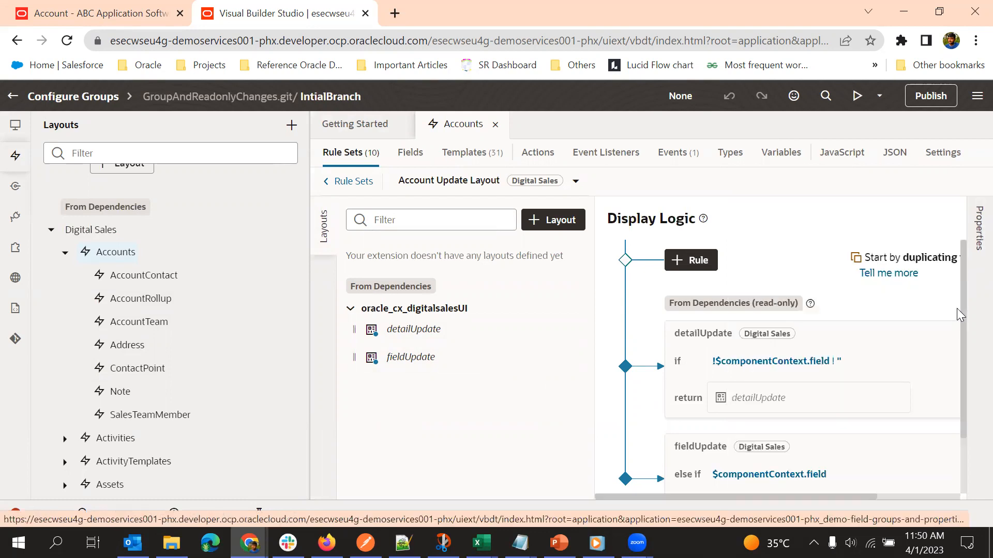
pyautogui.click(325, 227)
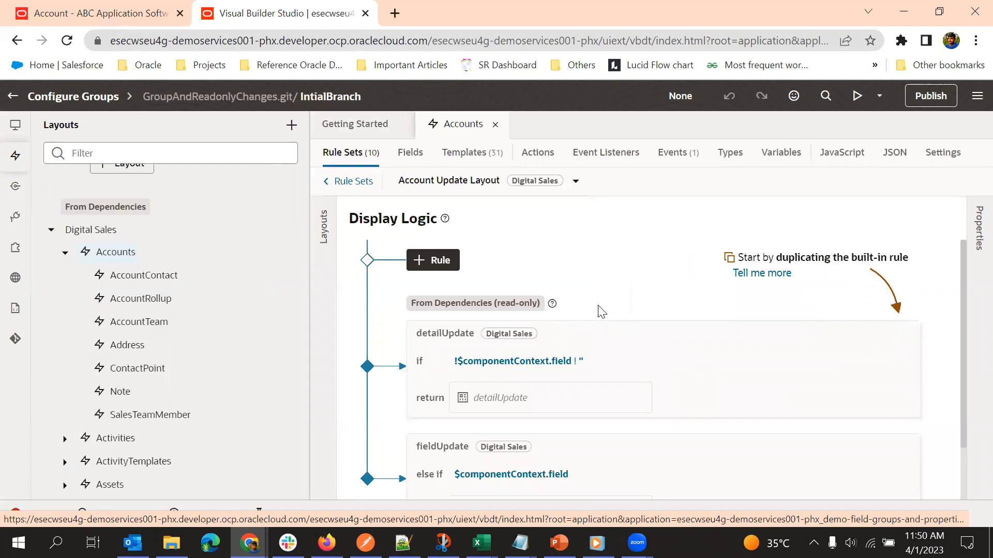
pyautogui.scroll(-2, 593, 298)
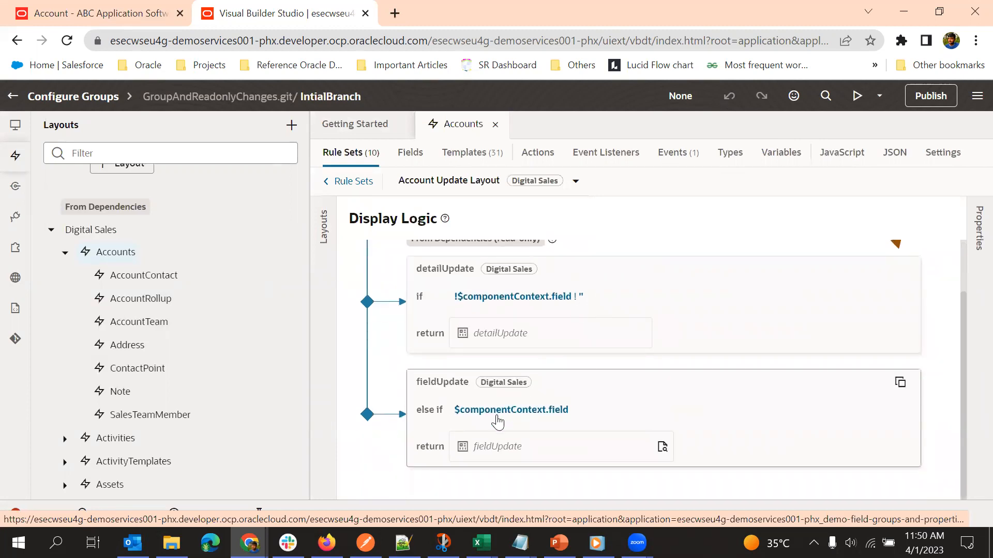
pyautogui.scroll(2, 486, 368)
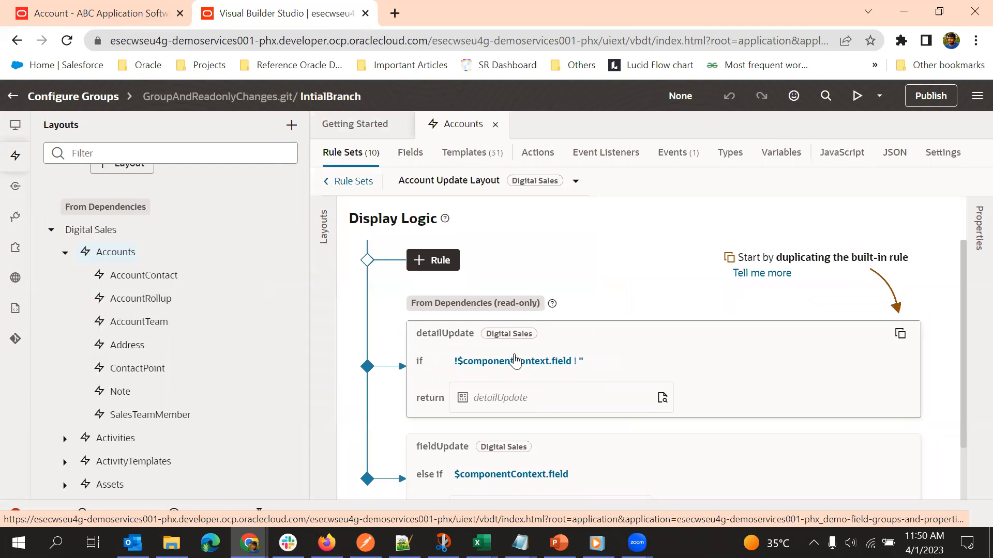
pyautogui.scroll(-1, 514, 366)
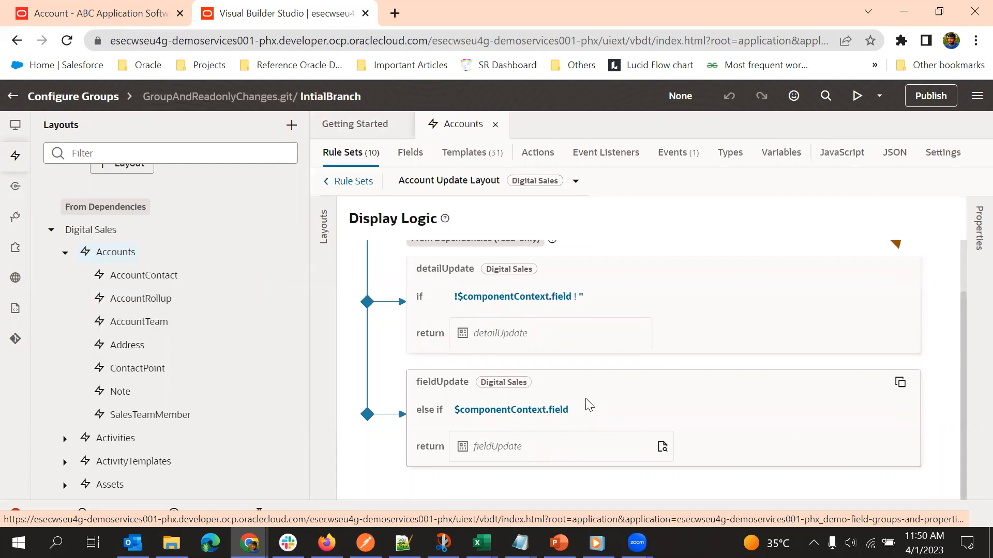
pyautogui.scroll(1, 603, 399)
pyautogui.scroll(-1, 810, 375)
pyautogui.scroll(1, 806, 380)
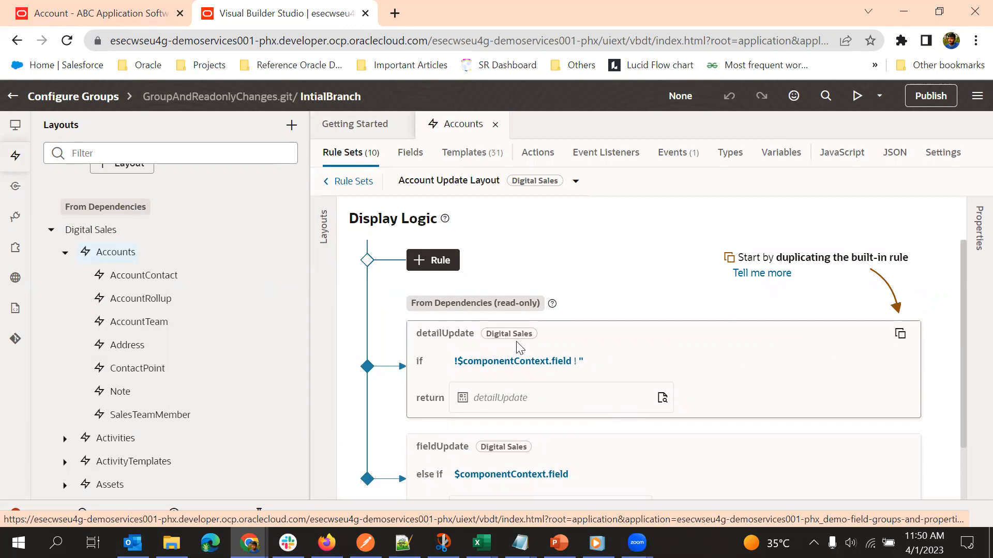
# Duplicate the built-in detailUpdate rule together with its layout, naming the copy "Default Layout".
pyautogui.click(900, 334)
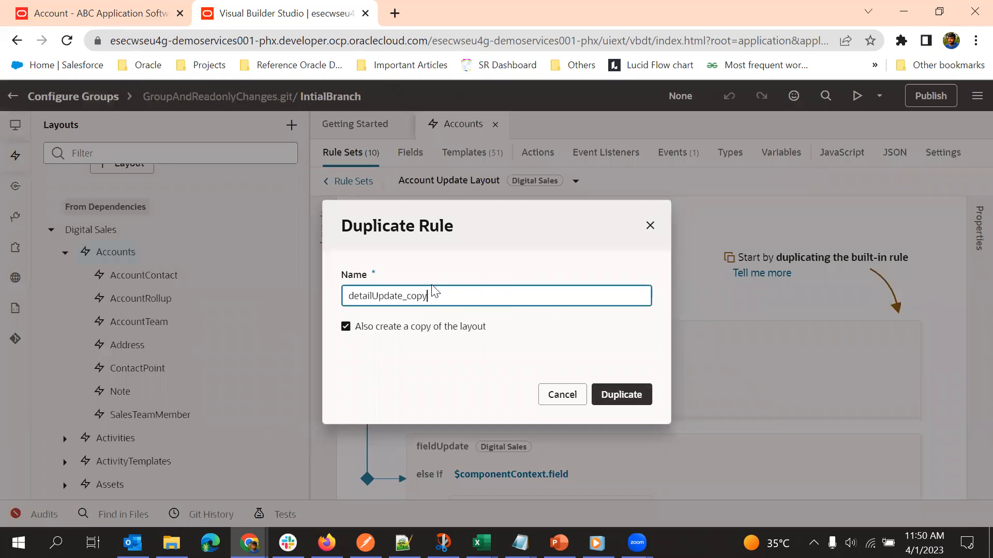
pyautogui.moveTo(436, 295); pyautogui.dragTo(337, 295)
pyautogui.press('BackSpace')
pyautogui.click(639, 396)
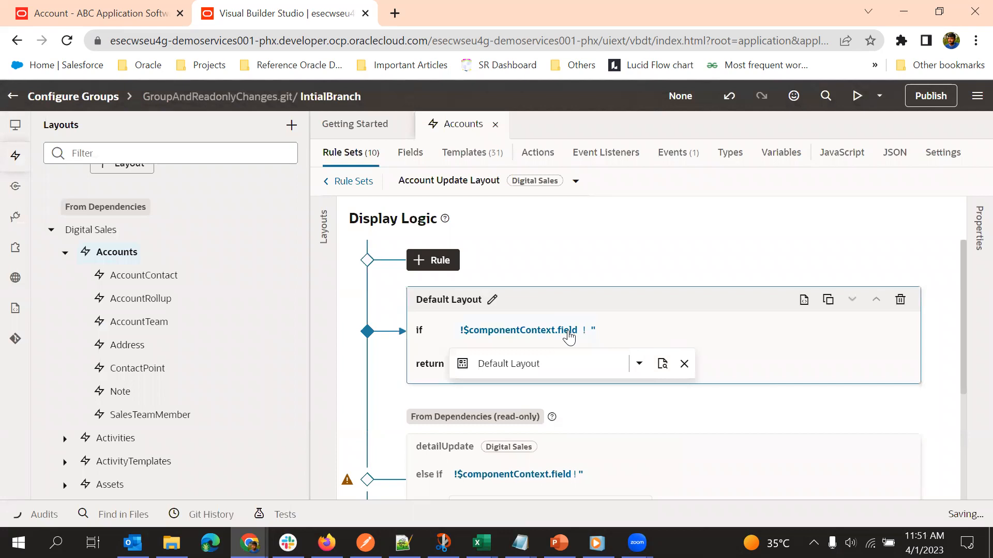
# Remove the $componentContext.field condition from the Default Layout rule and finish editing its conditions.
pyautogui.scroll(-3, 629, 310)
pyautogui.scroll(3, 633, 313)
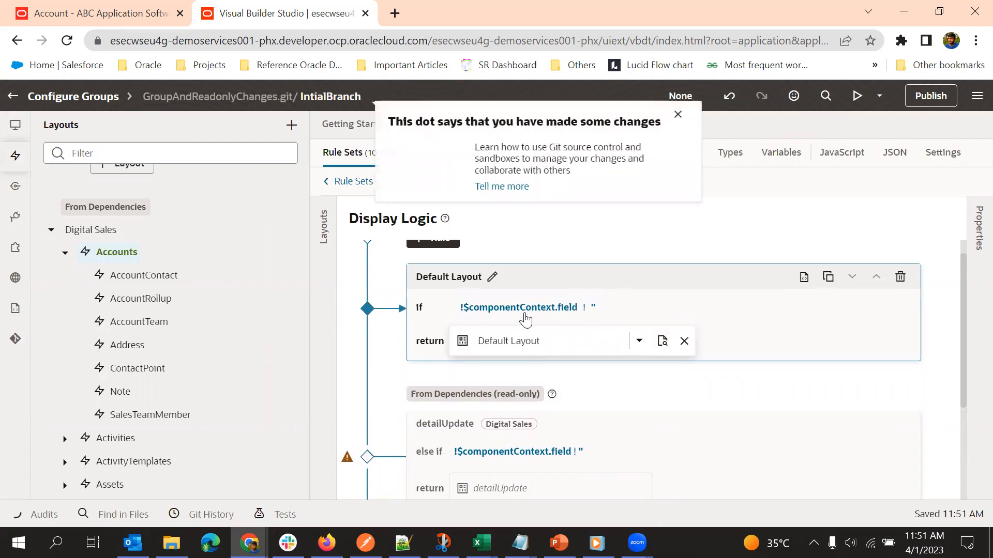
pyautogui.scroll(-2, 582, 279)
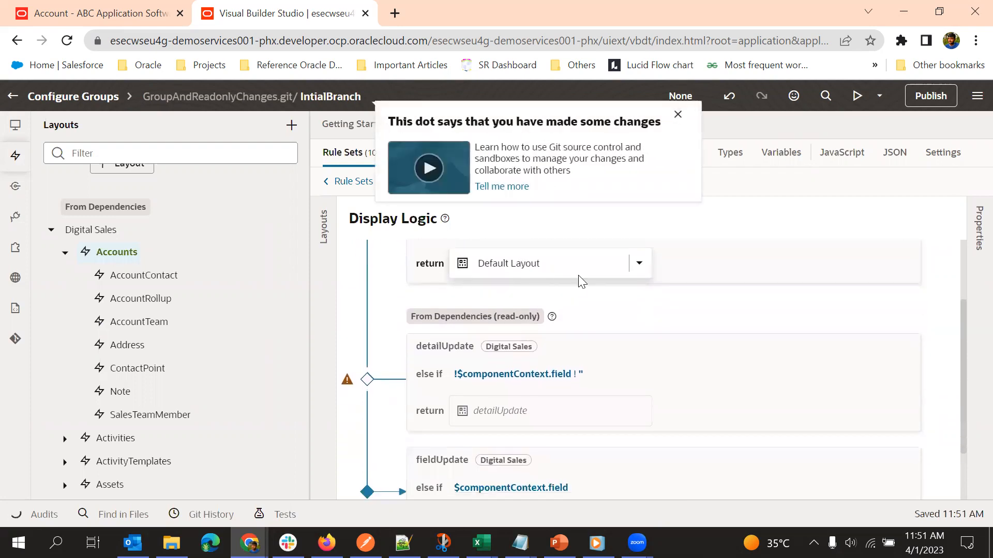
pyautogui.scroll(3, 617, 284)
pyautogui.click(585, 327)
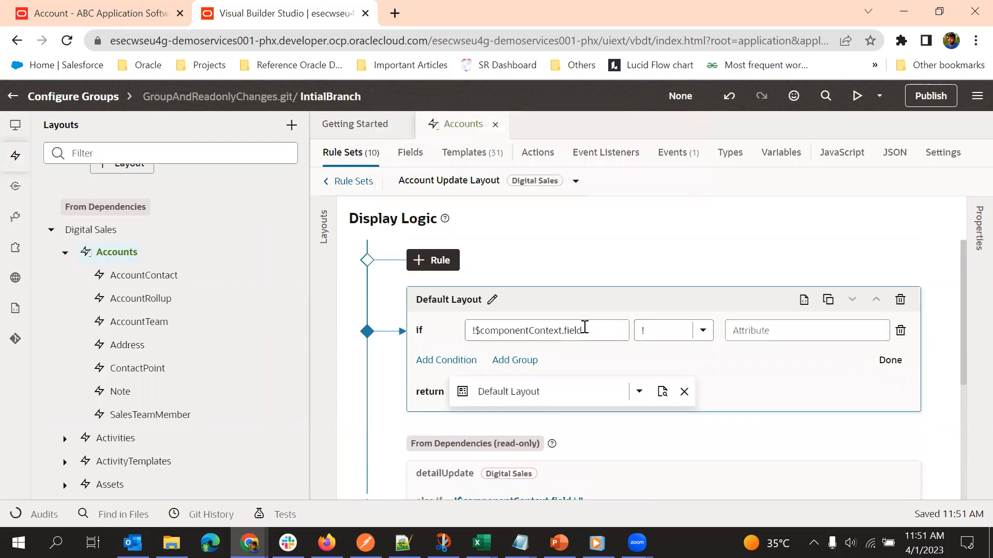
pyautogui.click(900, 333)
pyautogui.click(888, 360)
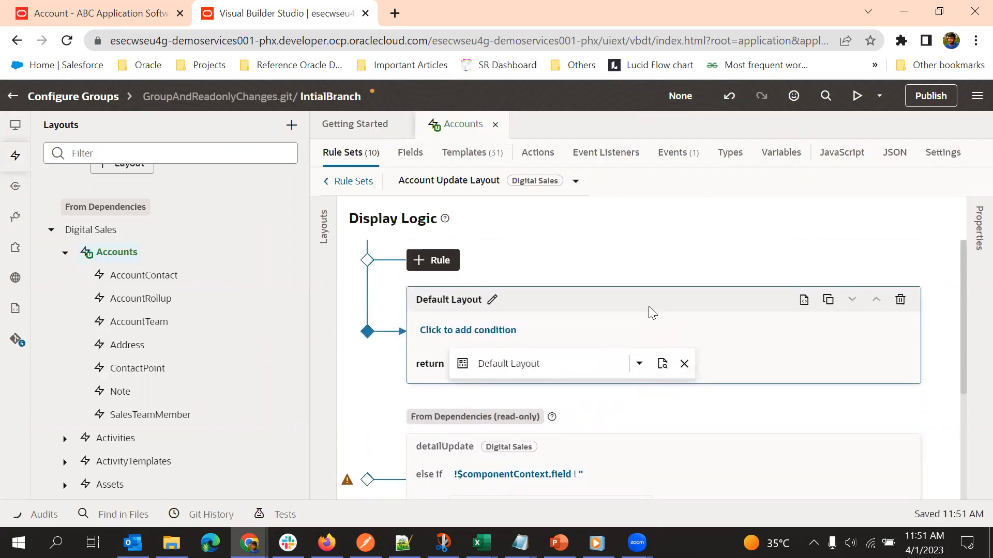
# Open the layout returned by the Default Layout rule and review the fields it displays.
pyautogui.click(661, 363)
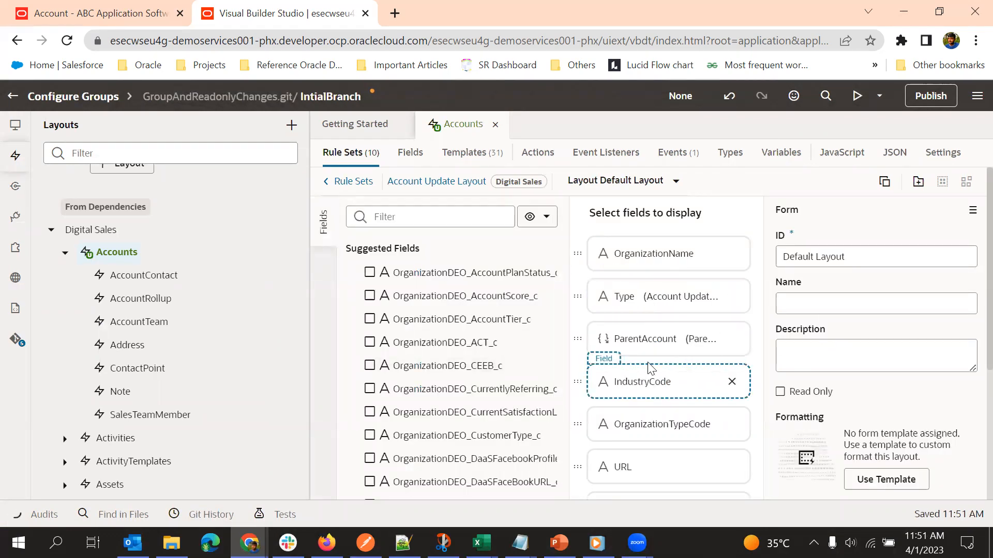
pyautogui.scroll(-4, 650, 368)
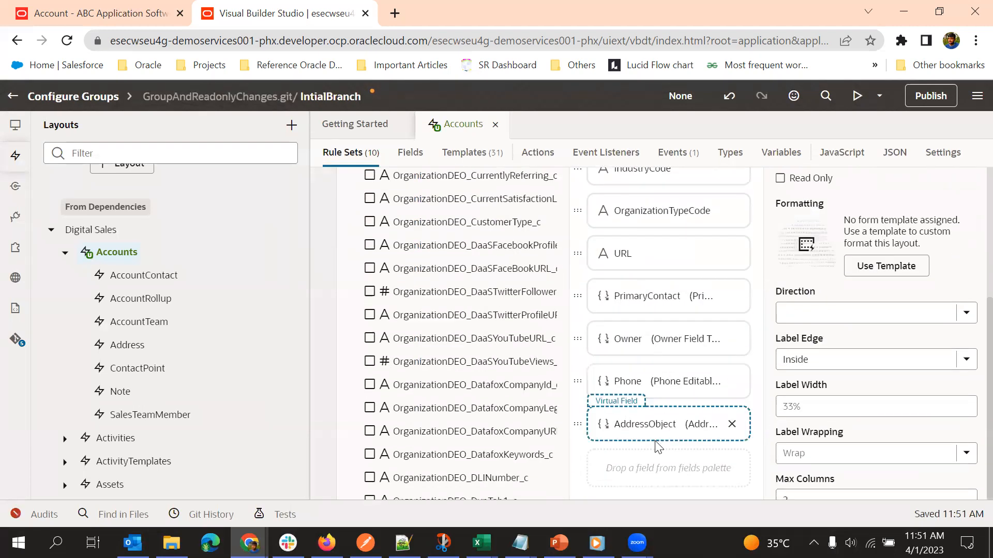
pyautogui.scroll(5, 655, 445)
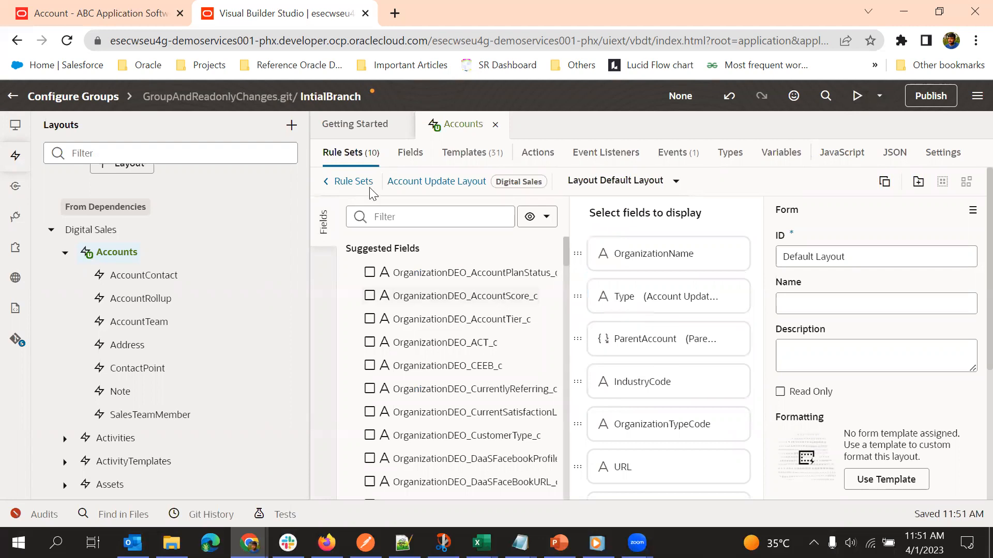
# Switch to the ABC Application Software account, open it for editing and examine the Account Details fields.
pyautogui.click(96, 3)
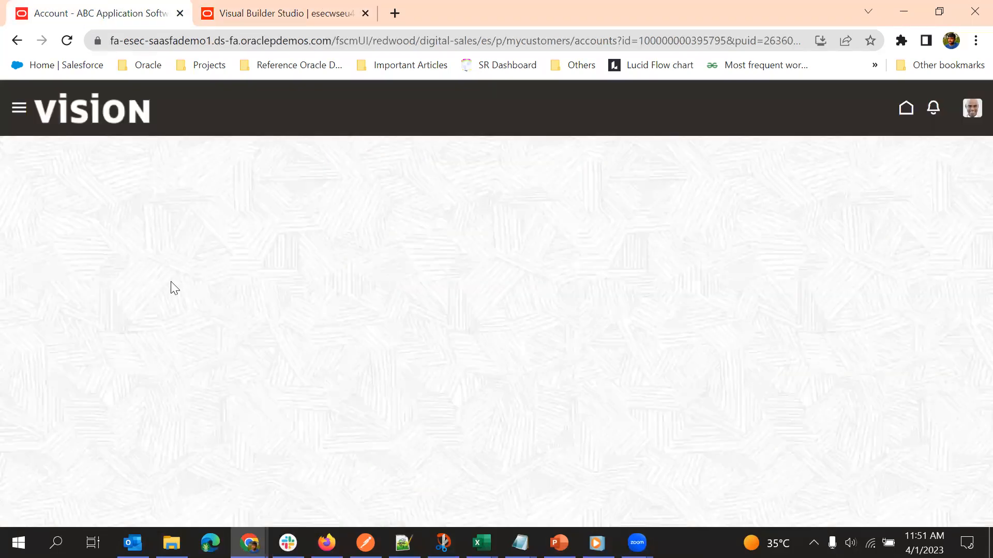
pyautogui.click(882, 191)
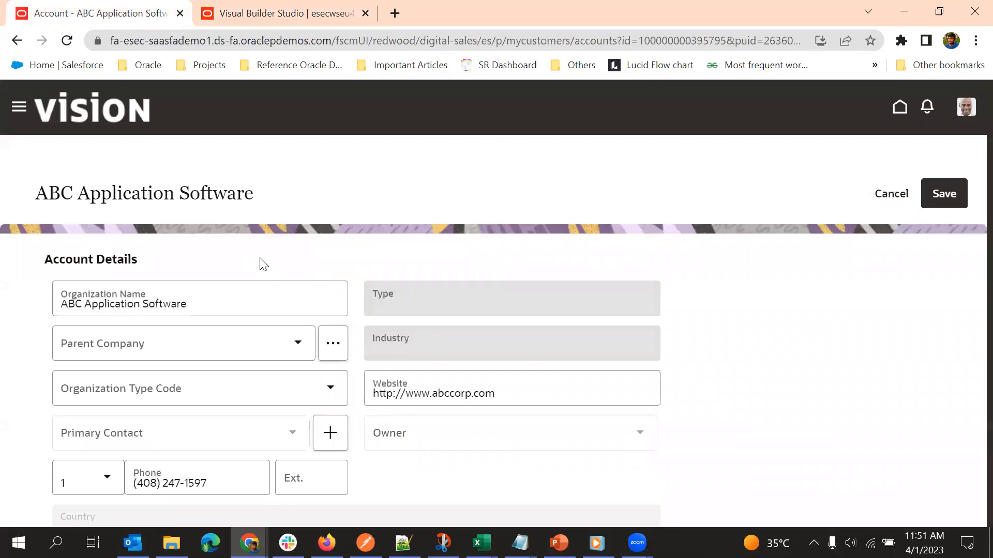
pyautogui.scroll(-2, 274, 274)
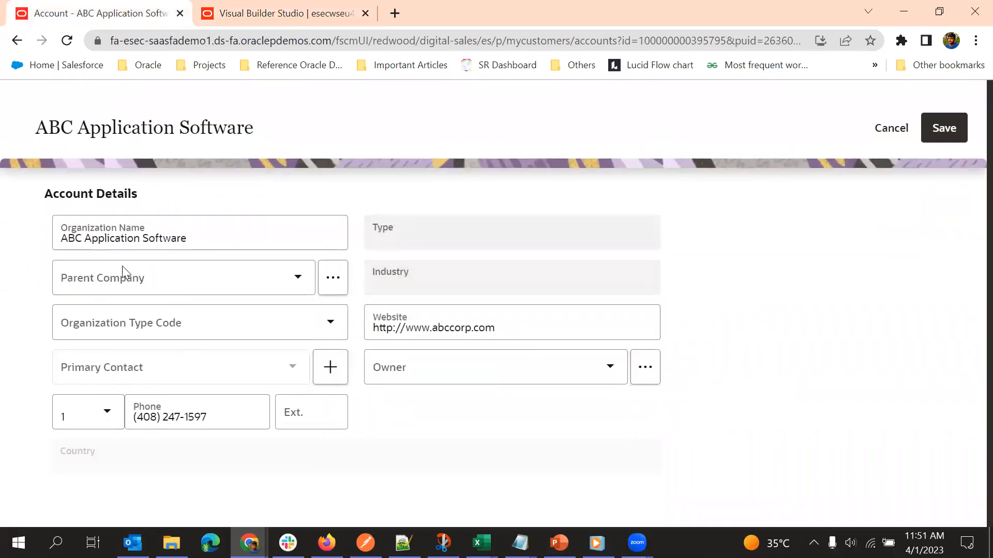
# Examine the contact, owner, phone and address fields on the ABC Application Software account's edit form.
pyautogui.scroll(-3, 271, 362)
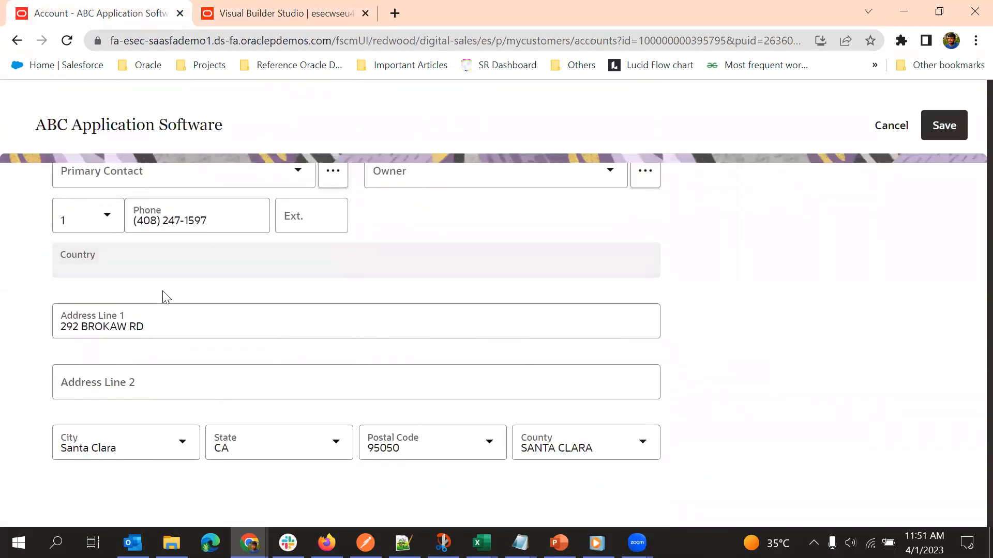
pyautogui.scroll(3, 181, 341)
pyautogui.scroll(-3, 231, 322)
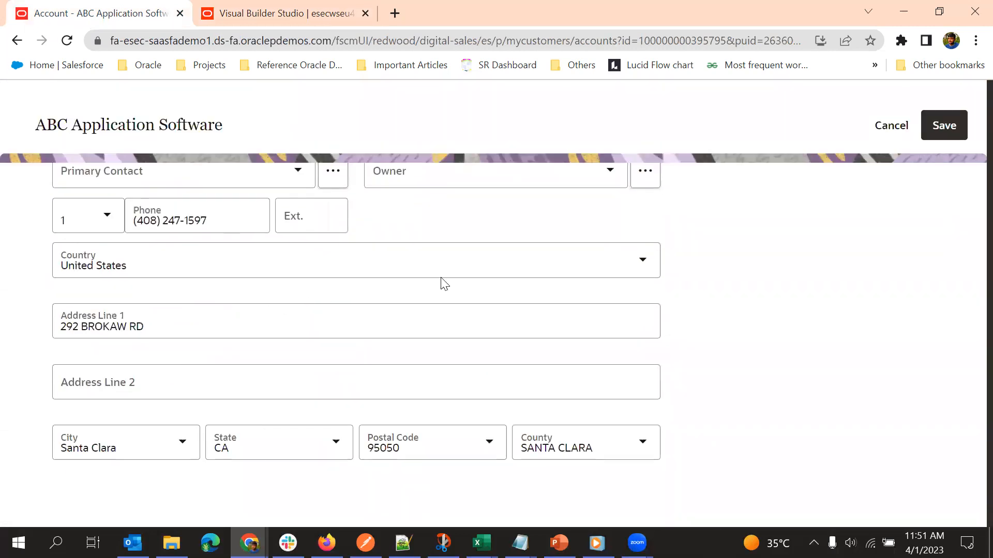
pyautogui.scroll(5, 379, 324)
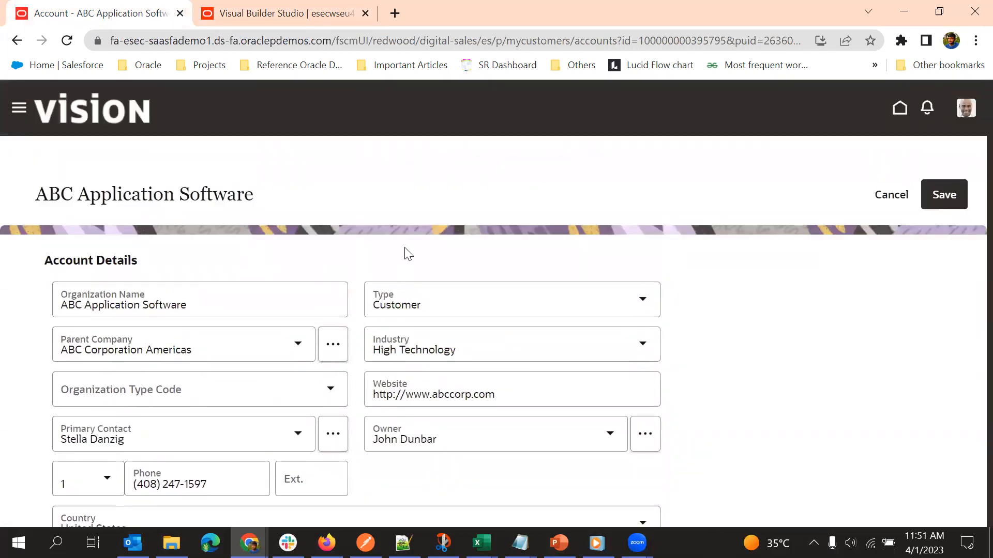
pyautogui.scroll(-5, 396, 248)
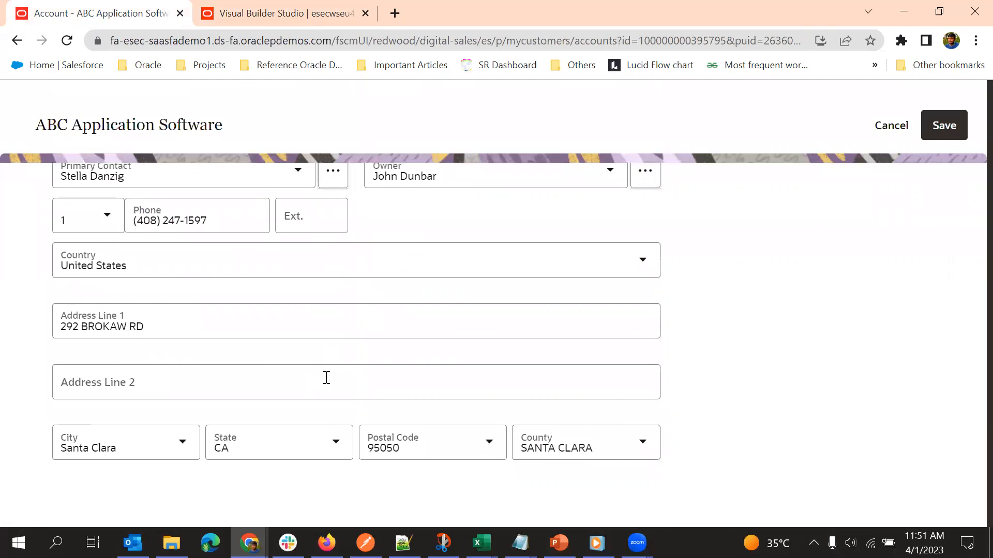
pyautogui.scroll(5, 326, 378)
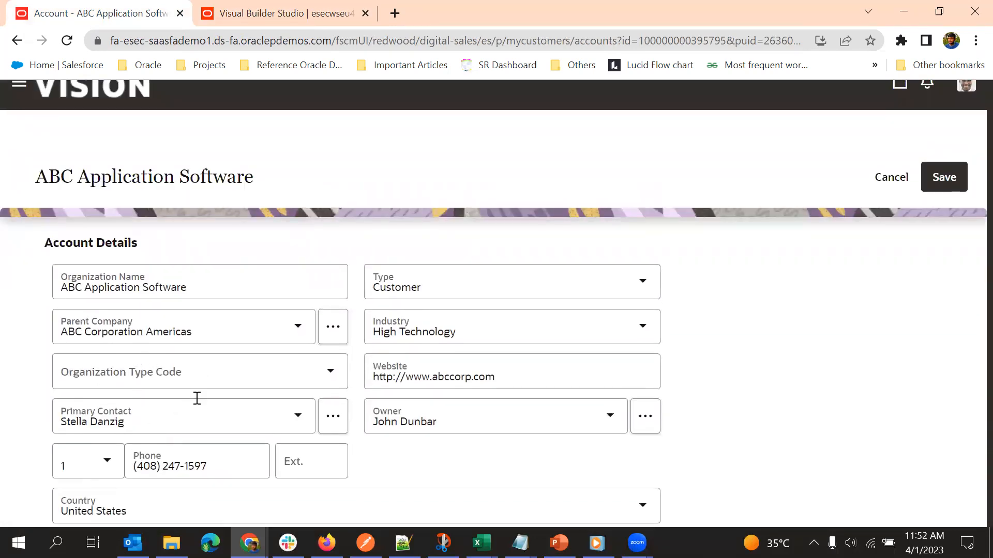
pyautogui.scroll(-3, 194, 400)
pyautogui.scroll(-2, 220, 305)
pyautogui.scroll(5, 211, 368)
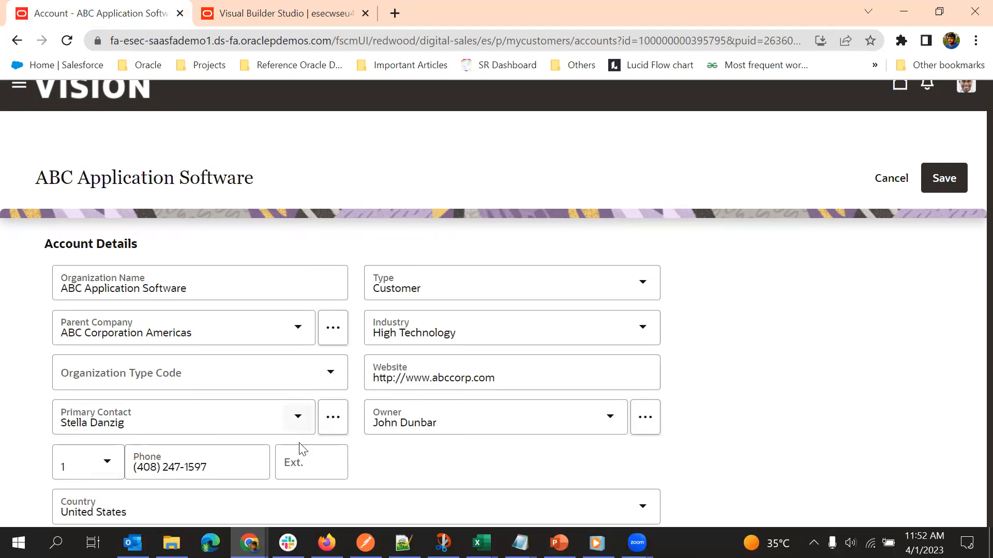
# Switch to Visual Builder Studio, add a group to the Default Layout and label it "Owner and Primary Contact Details".
pyautogui.click(329, 15)
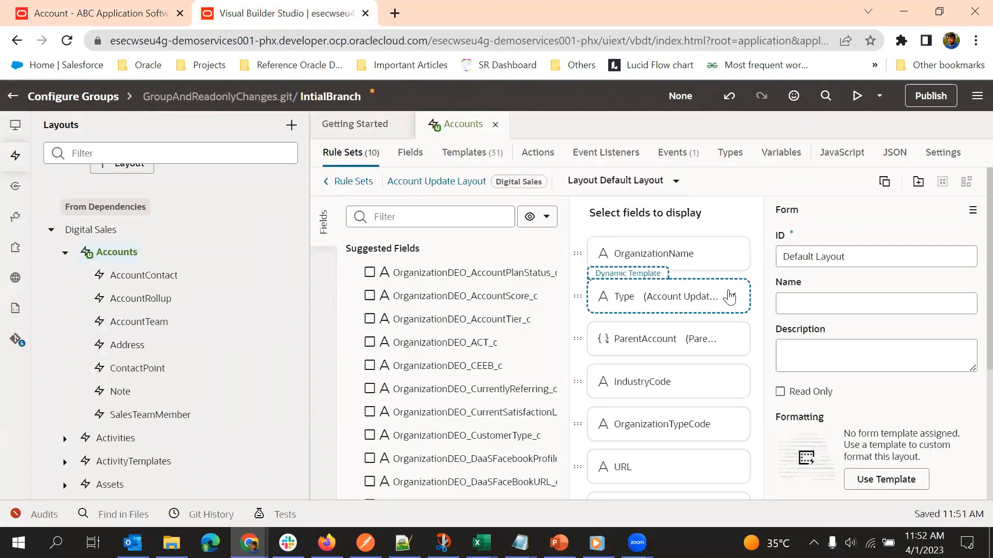
pyautogui.scroll(-4, 695, 331)
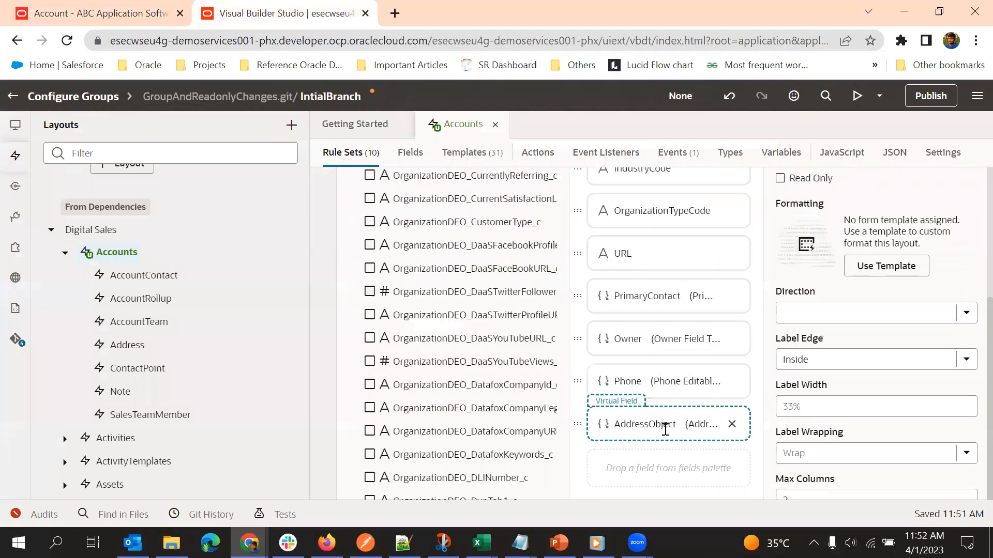
pyautogui.scroll(2, 672, 373)
pyautogui.scroll(2, 683, 357)
pyautogui.scroll(-3, 683, 346)
pyautogui.scroll(3, 676, 350)
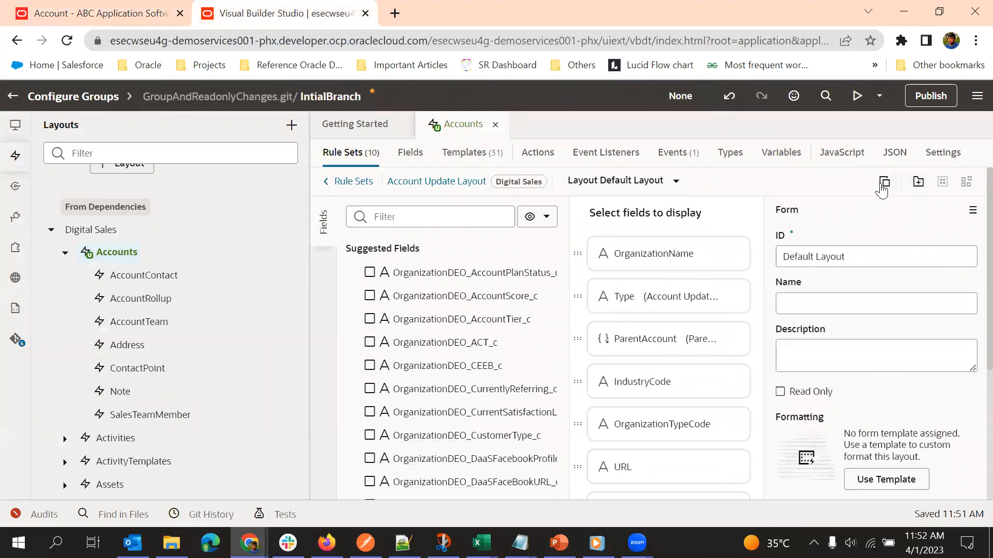
pyautogui.click(923, 186)
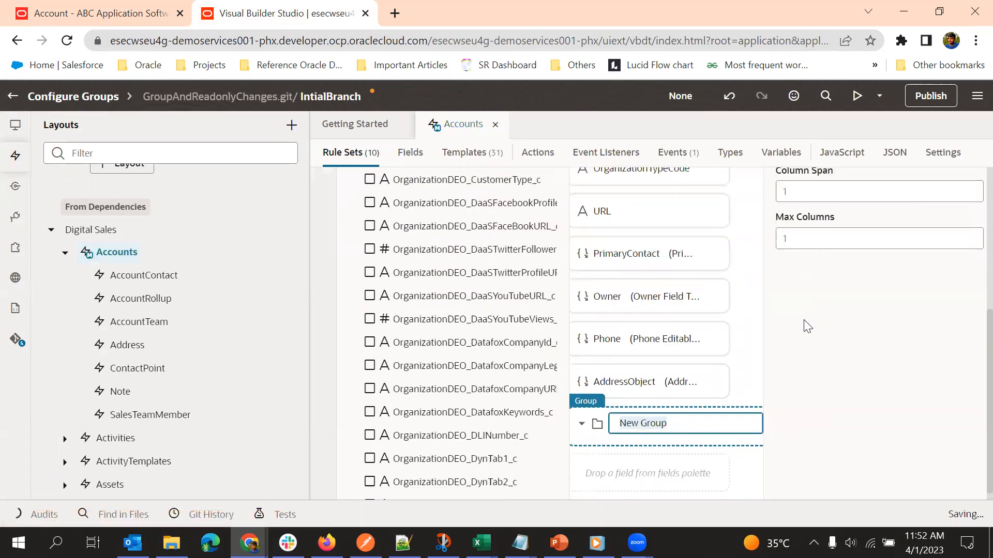
pyautogui.click(816, 309)
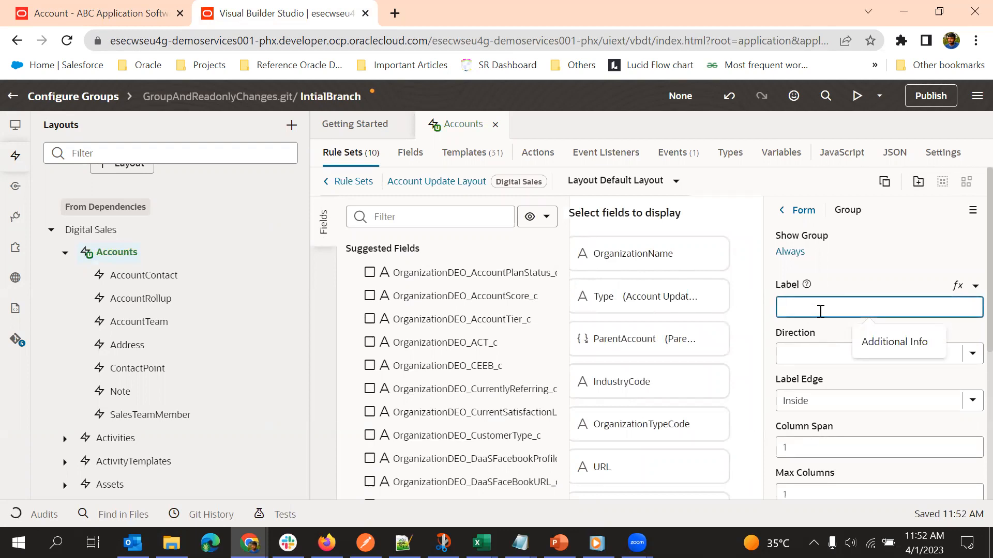
pyautogui.write('Ow')
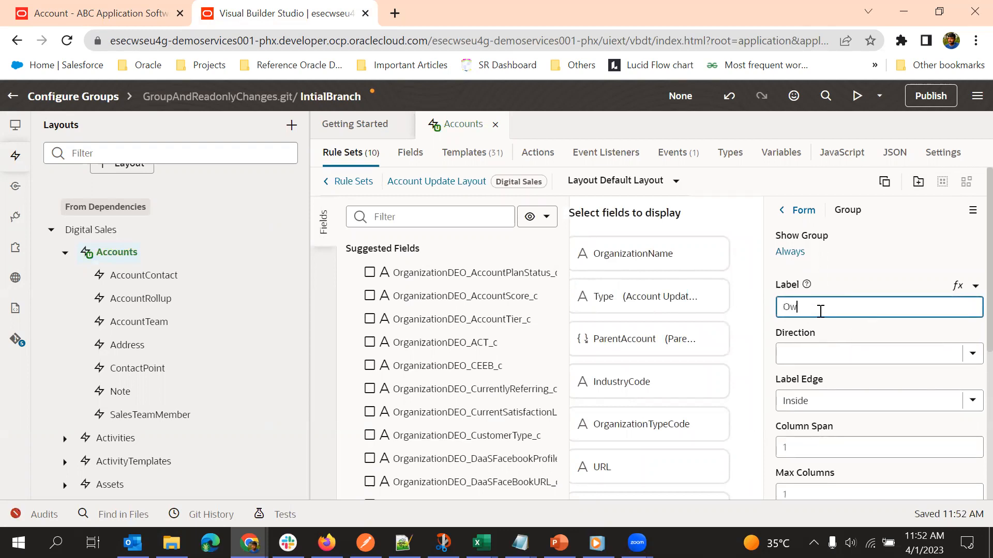
pyautogui.write('ner and Primary Contact Details')
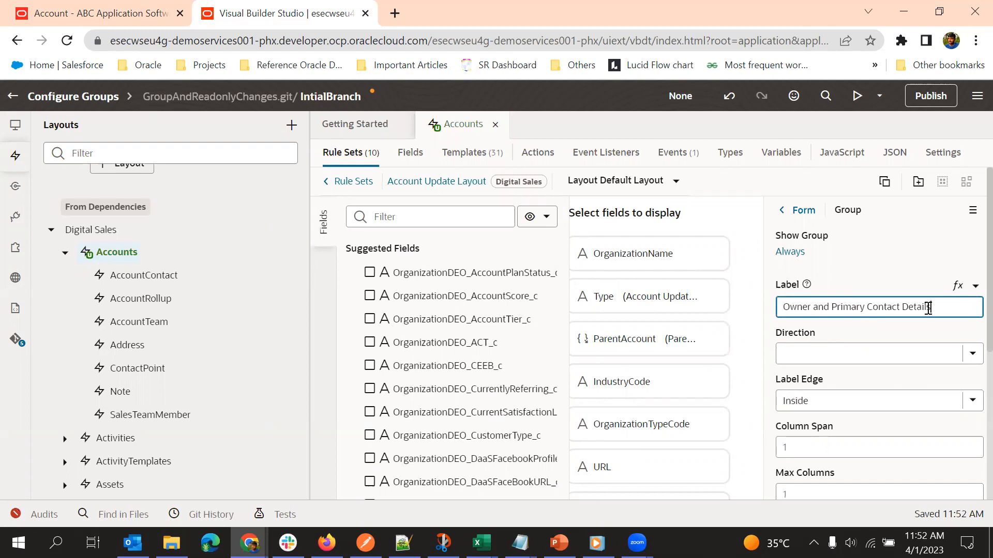
pyautogui.click(872, 343)
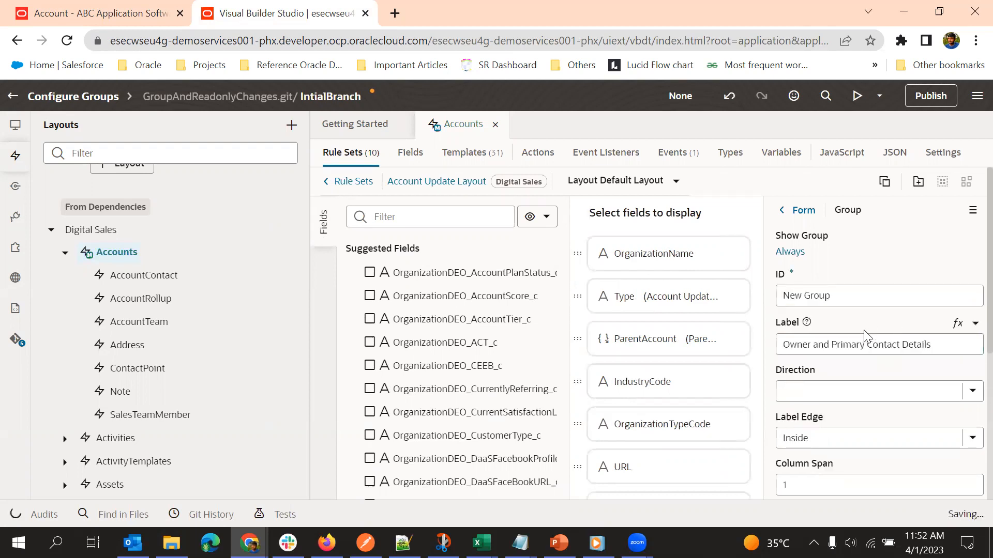
# Set the new group's ID to "Owner and Primary Contact Details", matching its label.
pyautogui.scroll(-2, 853, 331)
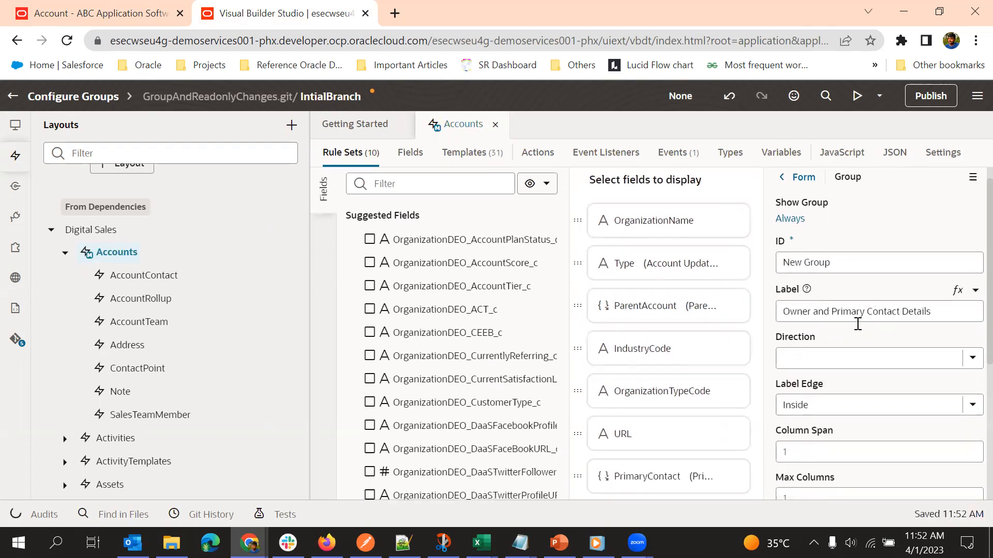
pyautogui.click(811, 216)
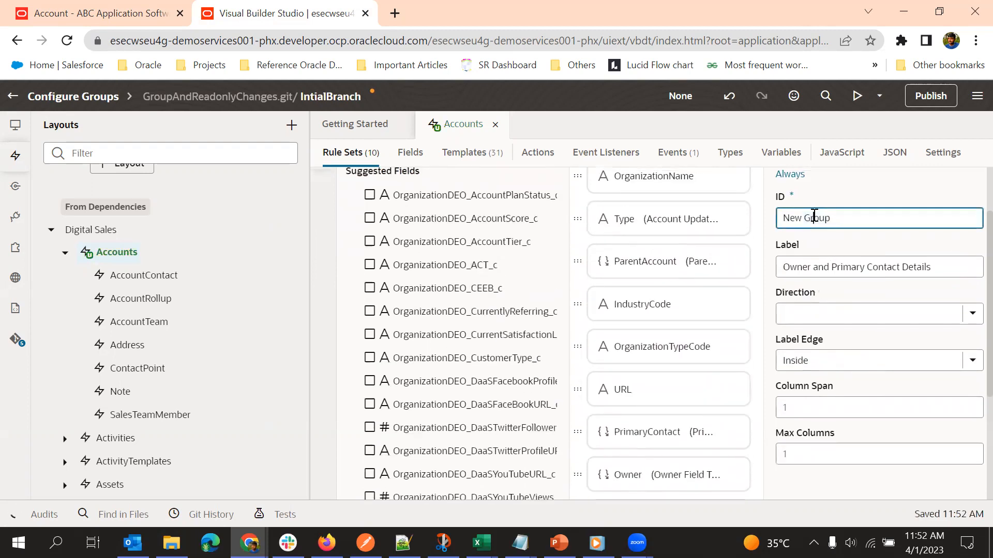
pyautogui.doubleClick(837, 219)
pyautogui.scroll(2, 844, 248)
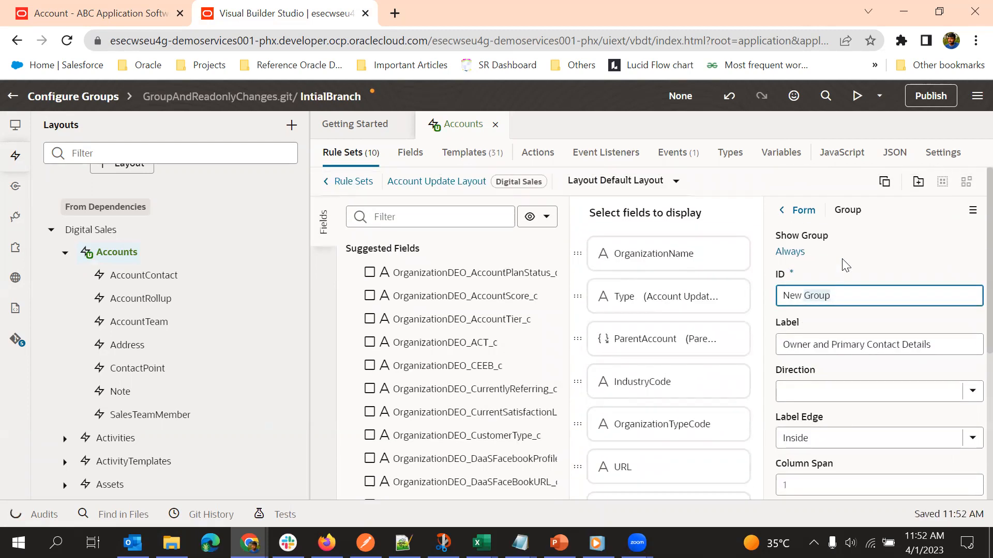
pyautogui.click(859, 343)
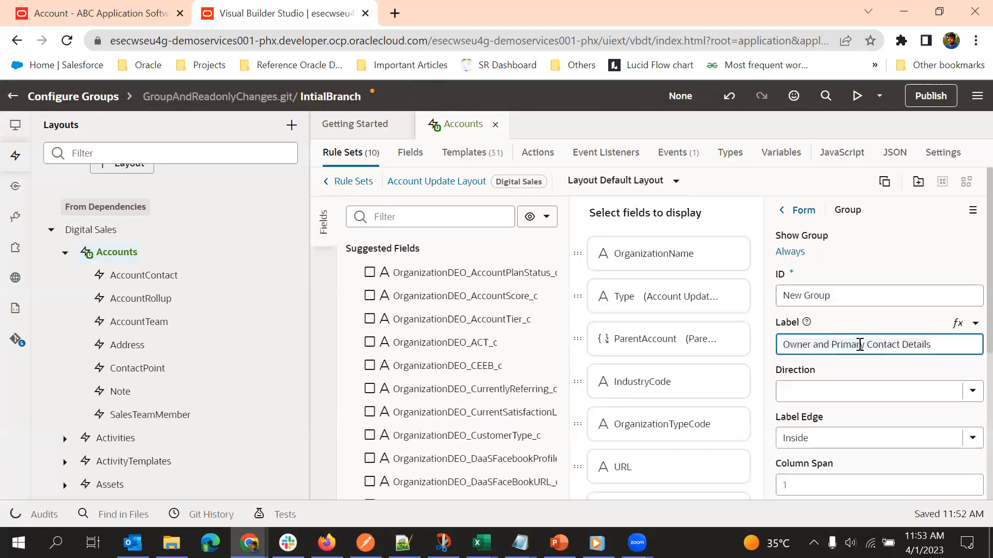
pyautogui.doubleClick(865, 293)
pyautogui.write('Owner and Primary Contact Details')
pyautogui.tripleClick(860, 299)
pyautogui.write('Owner and Primary Contact Details')
pyautogui.click(853, 282)
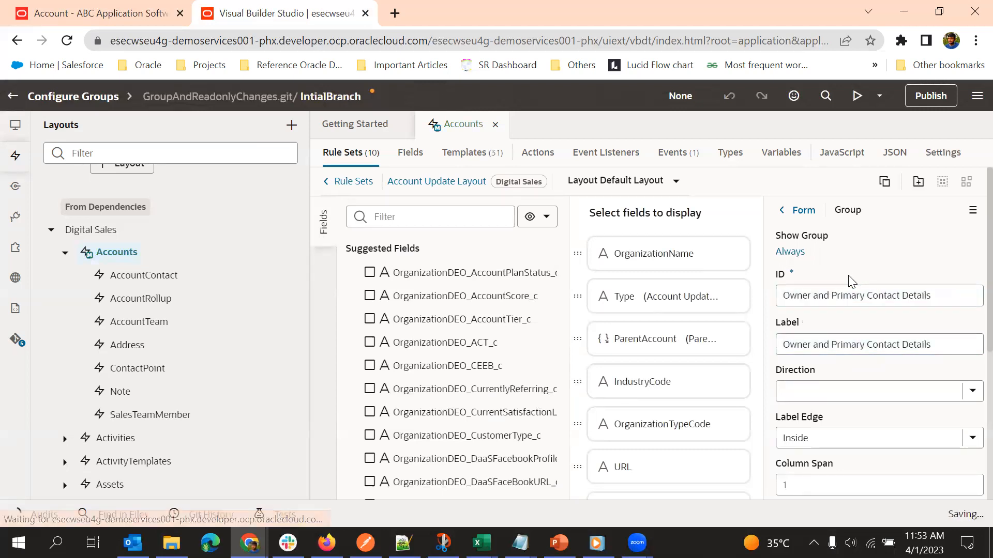
# Set the Owner and Primary Contact Details group's direction to Column and its column span to 2.
pyautogui.scroll(-2, 852, 282)
pyautogui.click(829, 313)
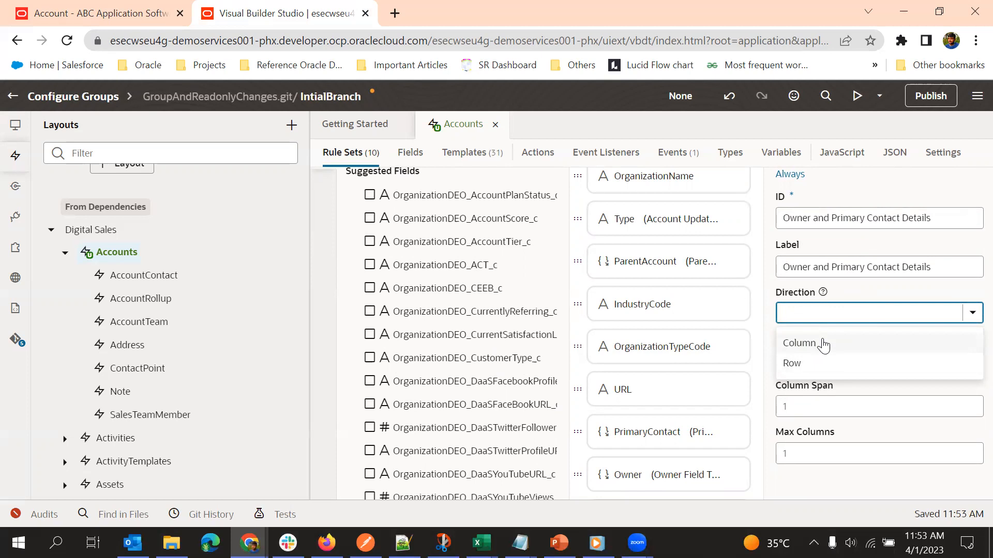
pyautogui.click(825, 345)
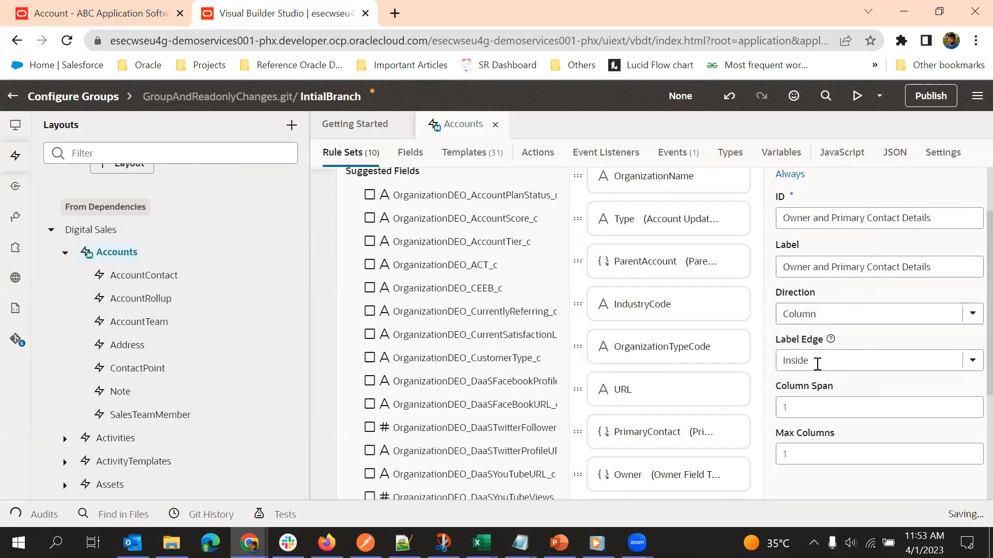
pyautogui.click(823, 362)
pyautogui.click(824, 361)
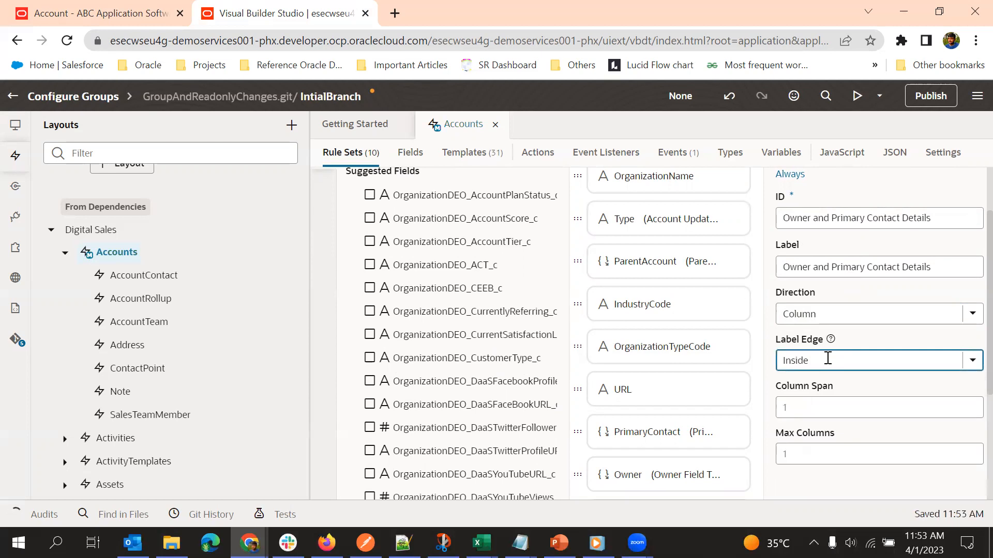
pyautogui.scroll(-3, 871, 339)
pyautogui.click(802, 256)
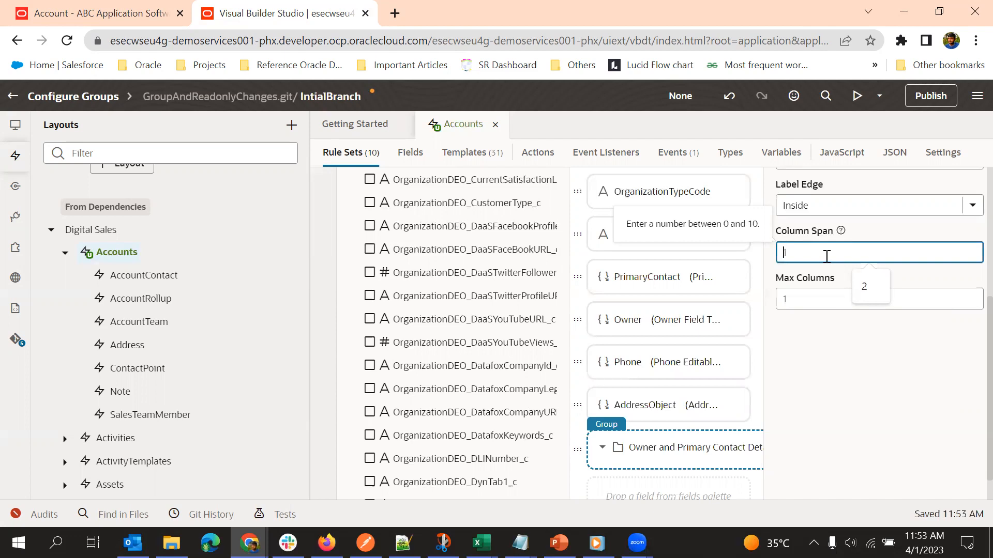
pyautogui.write('2')
pyautogui.click(829, 322)
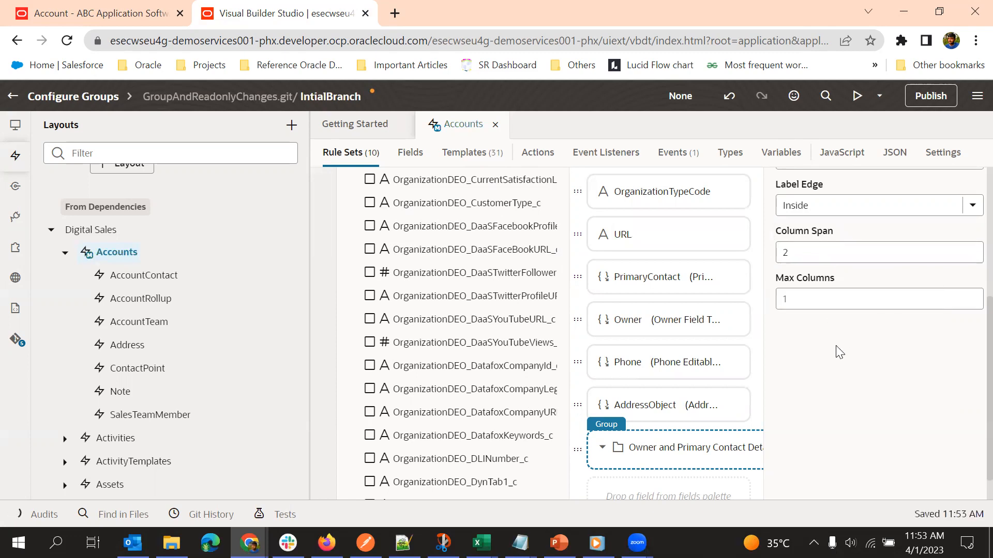
# Set the Owner and Primary Contact Details group's maximum number of columns to 3.
pyautogui.click(810, 300)
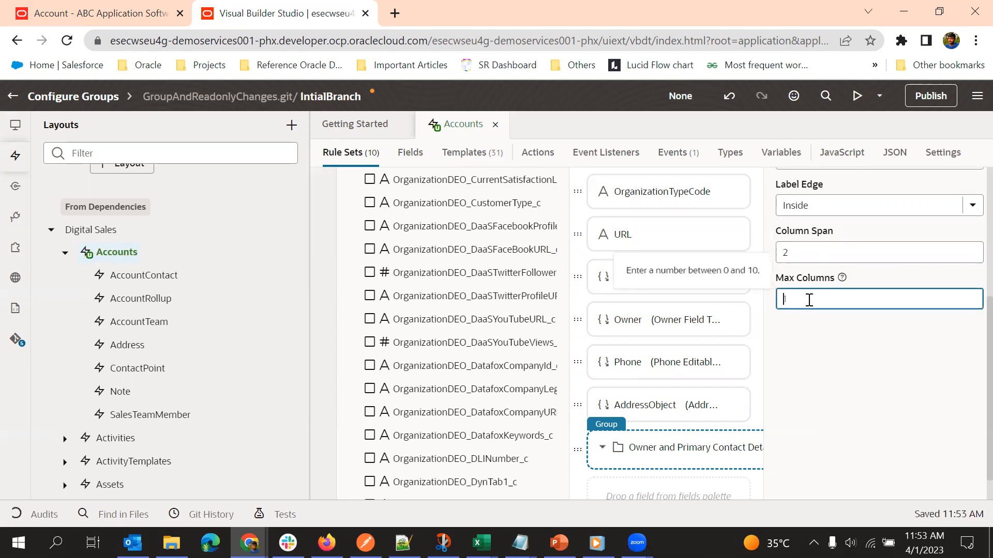
pyautogui.click(848, 368)
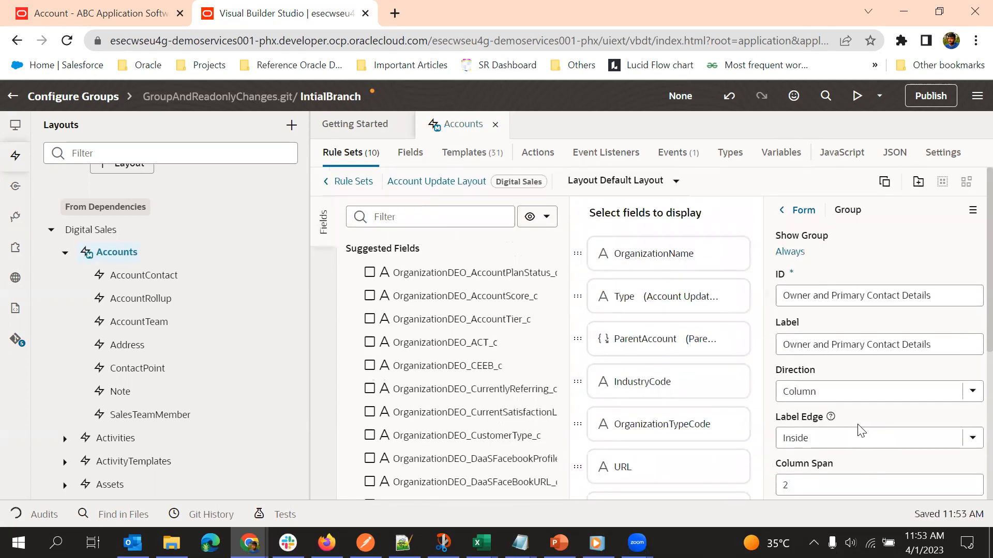
pyautogui.scroll(-3, 856, 382)
pyautogui.click(847, 376)
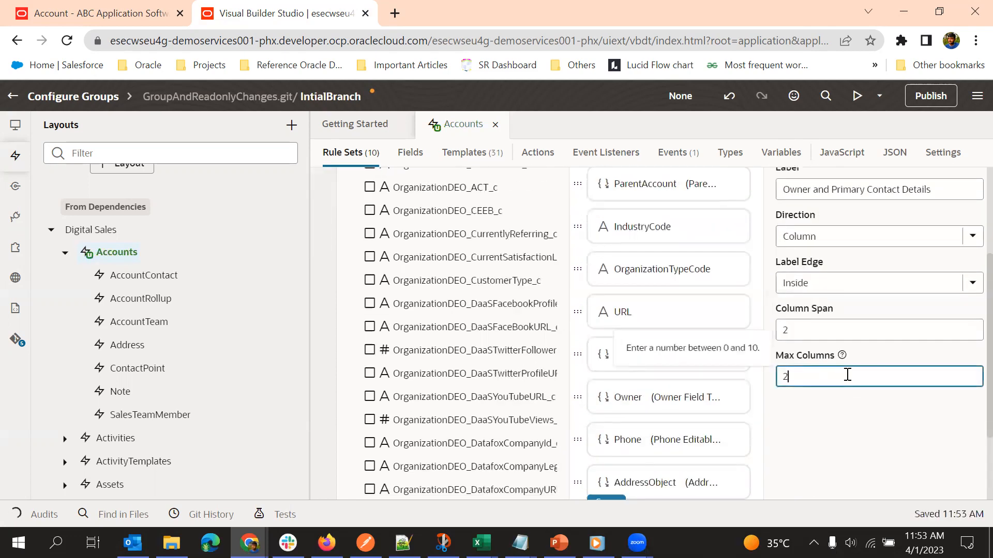
pyautogui.write('3')
pyautogui.click(813, 445)
pyautogui.click(828, 371)
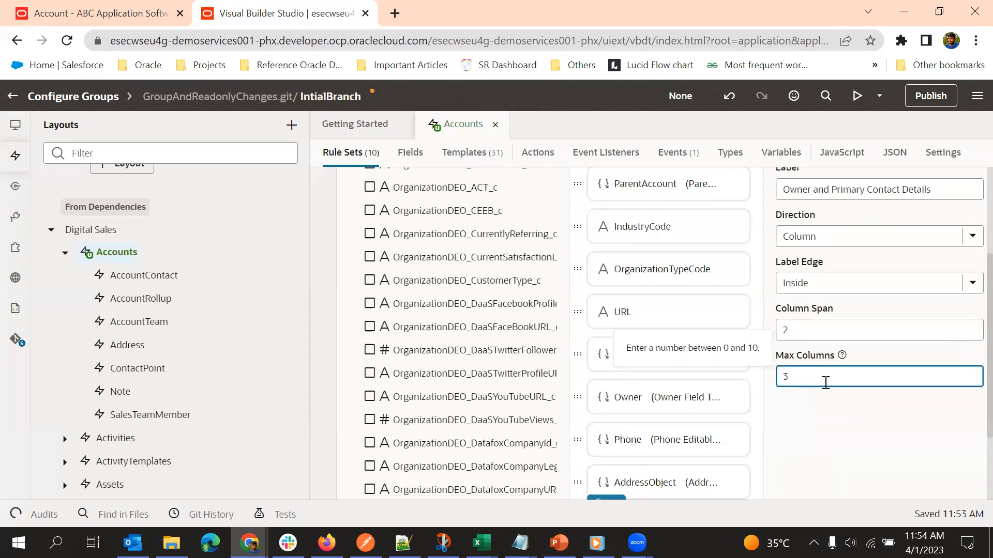
pyautogui.click(830, 431)
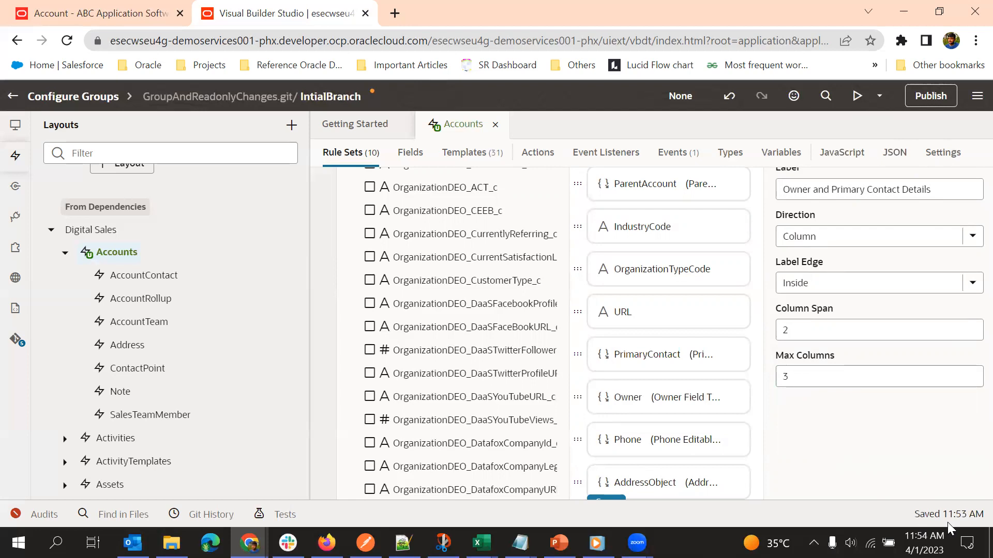
# Launch a preview of the Configure Groups extension and review the group's properties while it loads.
pyautogui.click(858, 94)
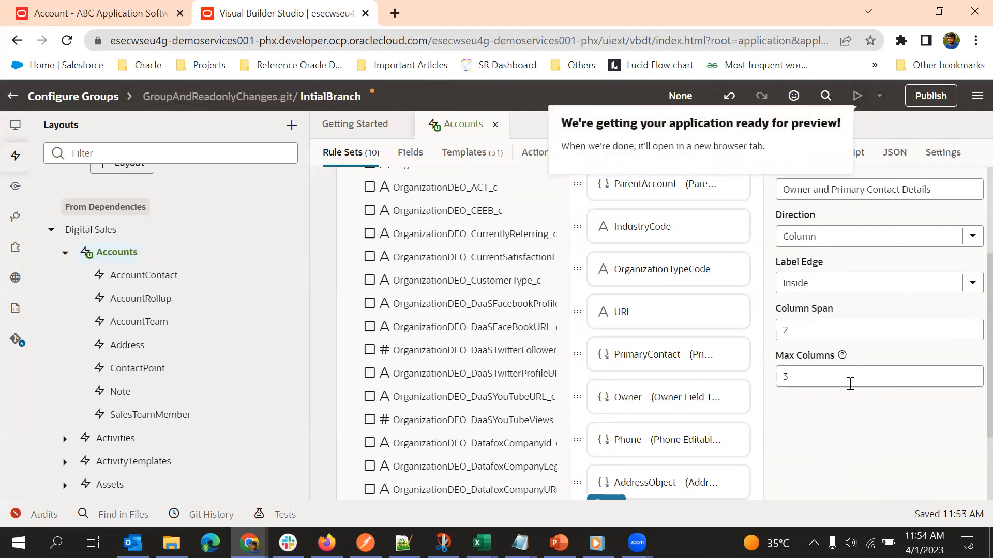
pyautogui.scroll(-2, 667, 350)
pyautogui.scroll(2, 871, 338)
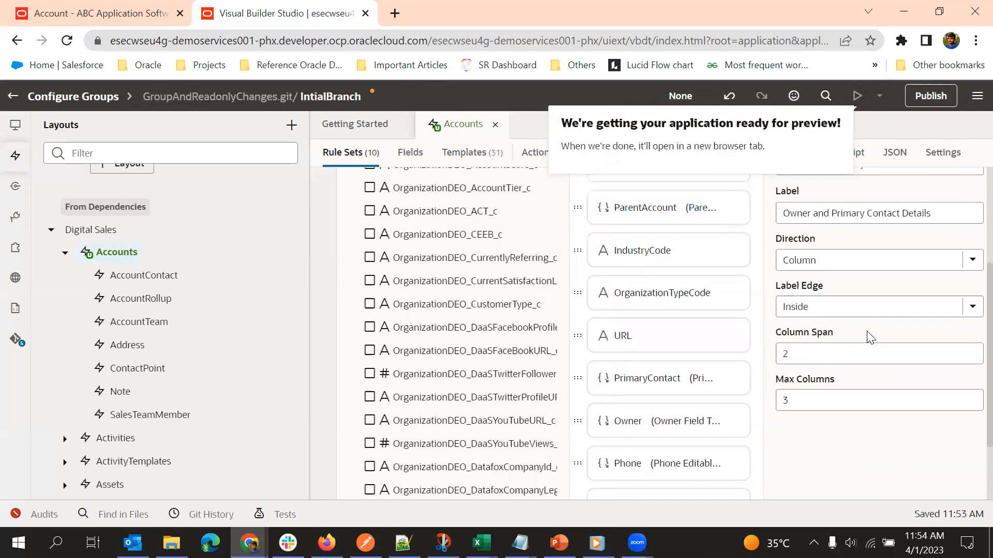
pyautogui.scroll(2, 871, 338)
pyautogui.scroll(-4, 679, 356)
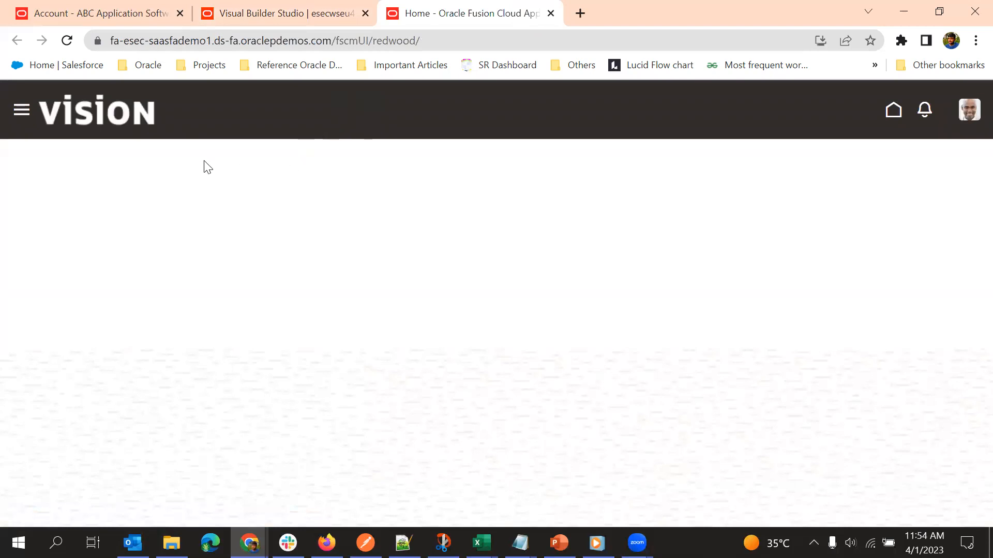
# Open the Digital Sales accounts list in the extension preview.
pyautogui.click(21, 115)
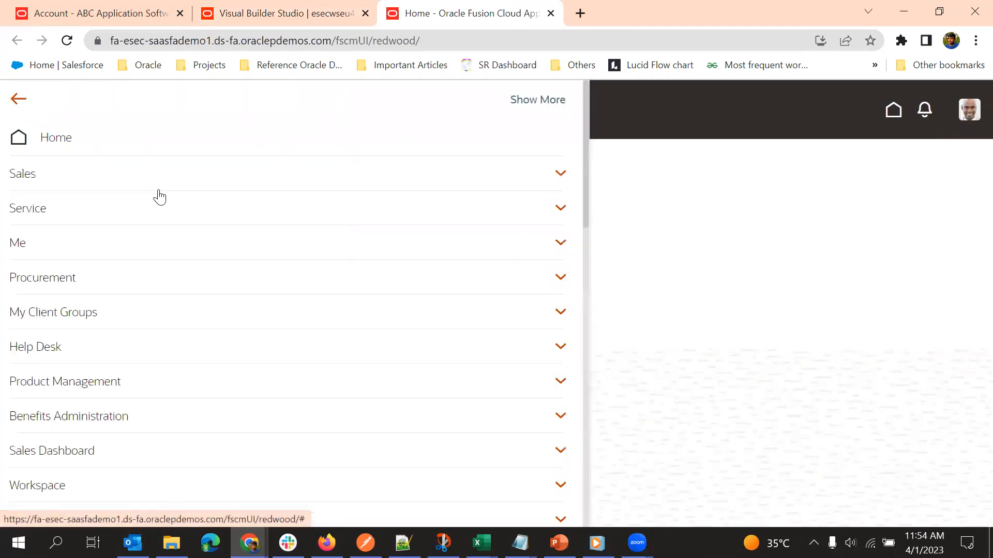
pyautogui.scroll(-5, 87, 316)
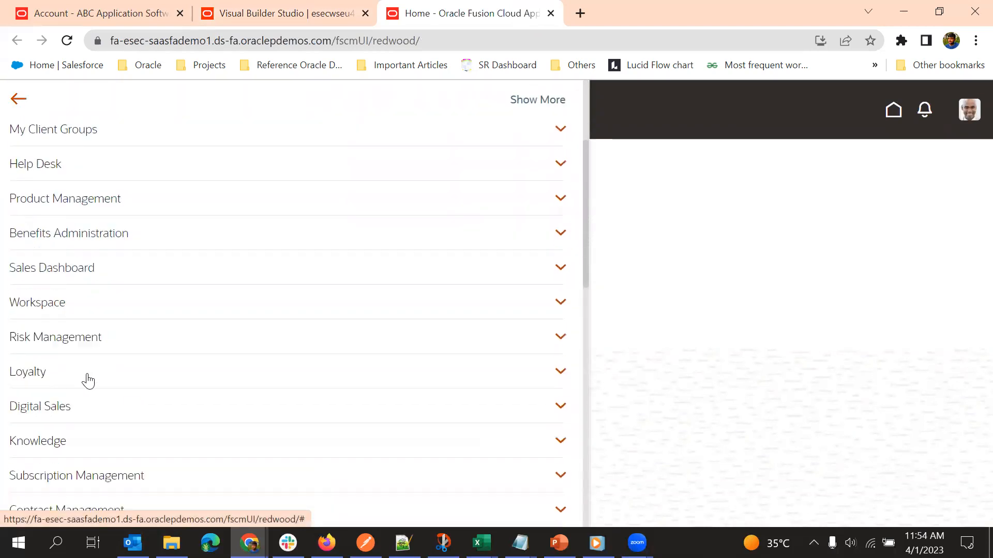
pyautogui.click(89, 279)
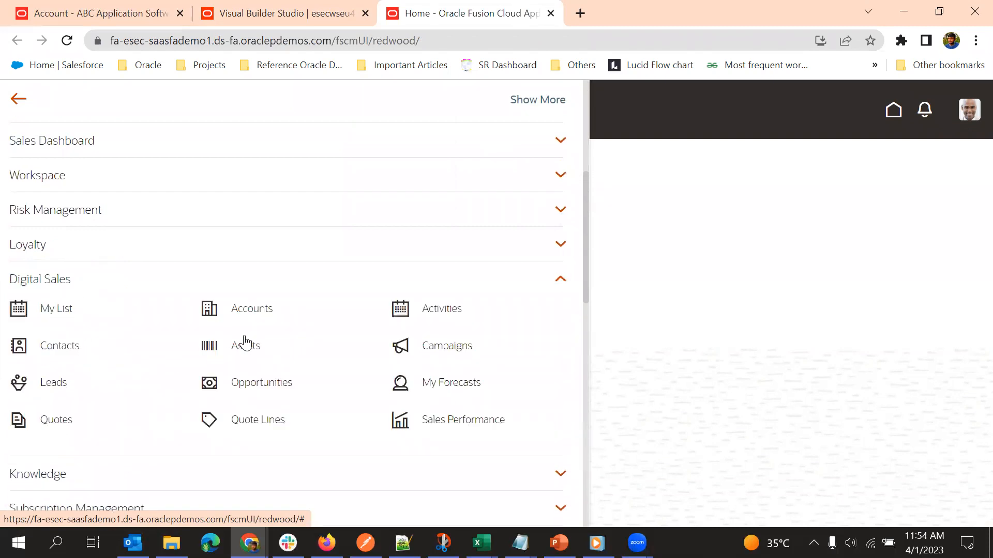
pyautogui.click(253, 307)
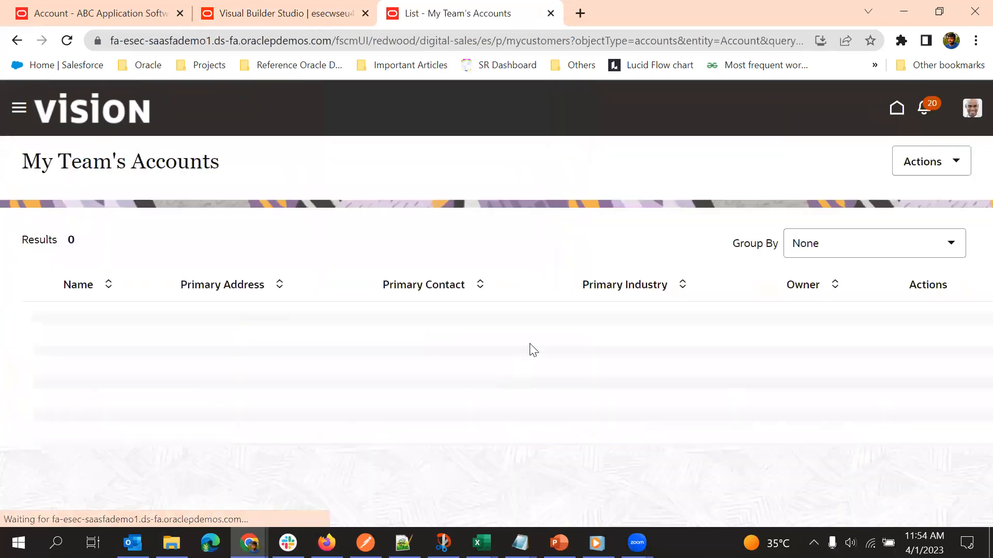
# Open the ABC Application Software account from the list and start editing it.
pyautogui.click(212, 222)
pyautogui.click(639, 155)
pyautogui.click(155, 369)
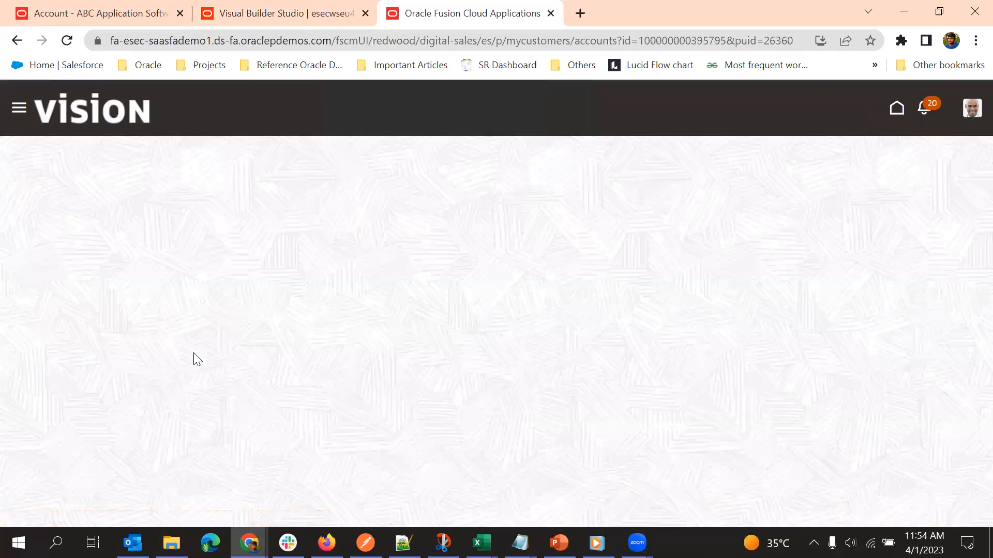
pyautogui.click(946, 189)
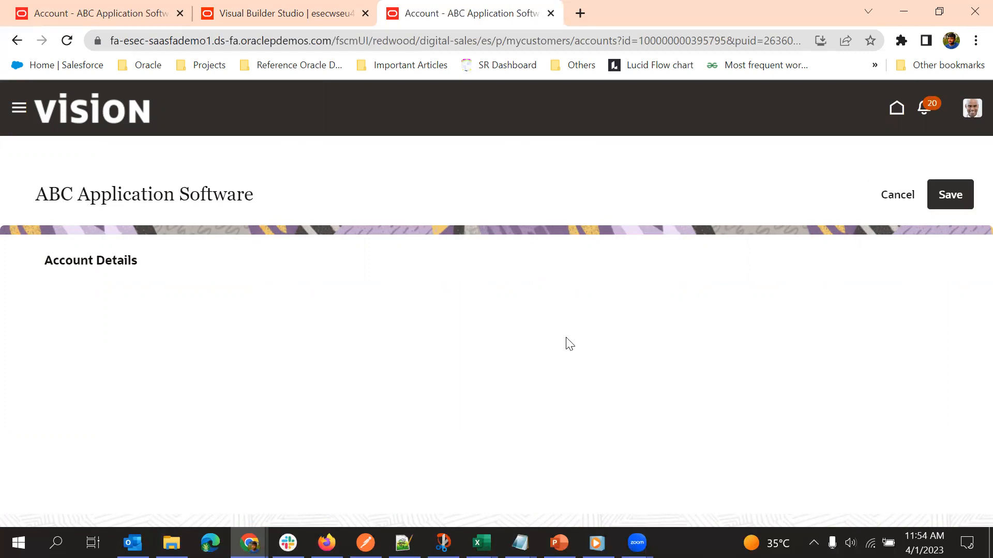
# Examine the account edit form, checking where the Owner and Primary Contact Details group appears.
pyautogui.scroll(-2, 572, 296)
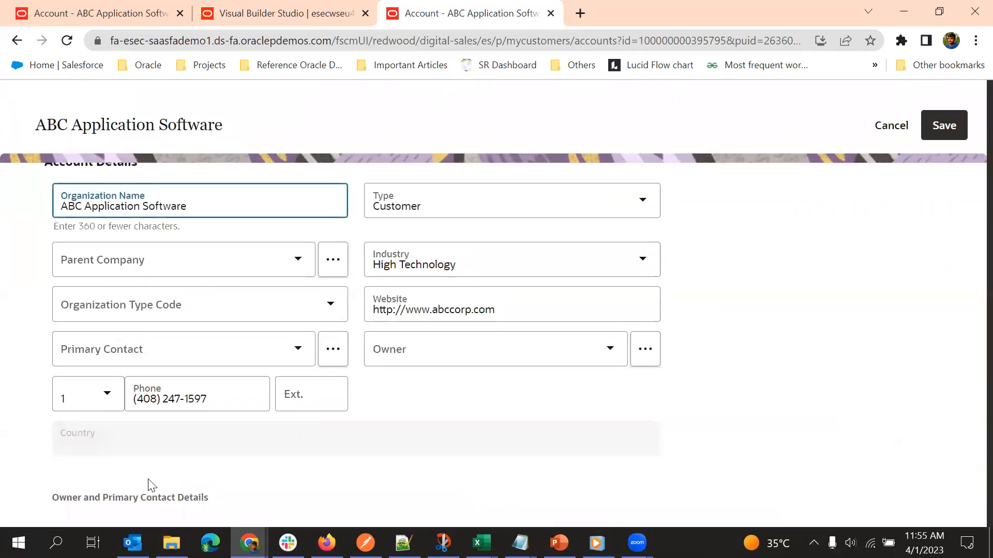
pyautogui.scroll(-3, 126, 489)
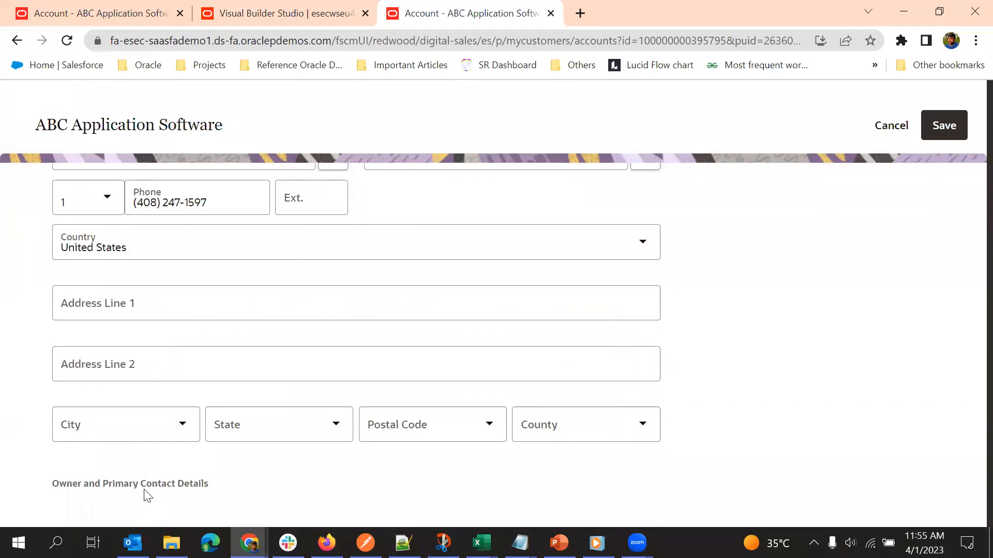
pyautogui.scroll(2, 271, 470)
pyautogui.scroll(-2, 274, 472)
pyautogui.scroll(5, 274, 472)
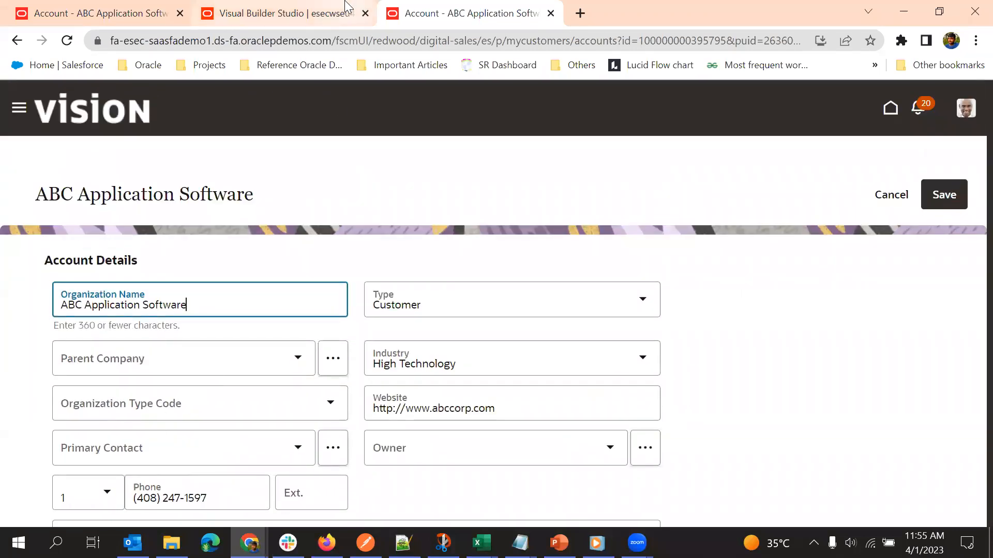
# Return to Visual Builder Studio and move the Owner and Primary Contact Details group between the Owner and Phone fields.
pyautogui.click(345, 8)
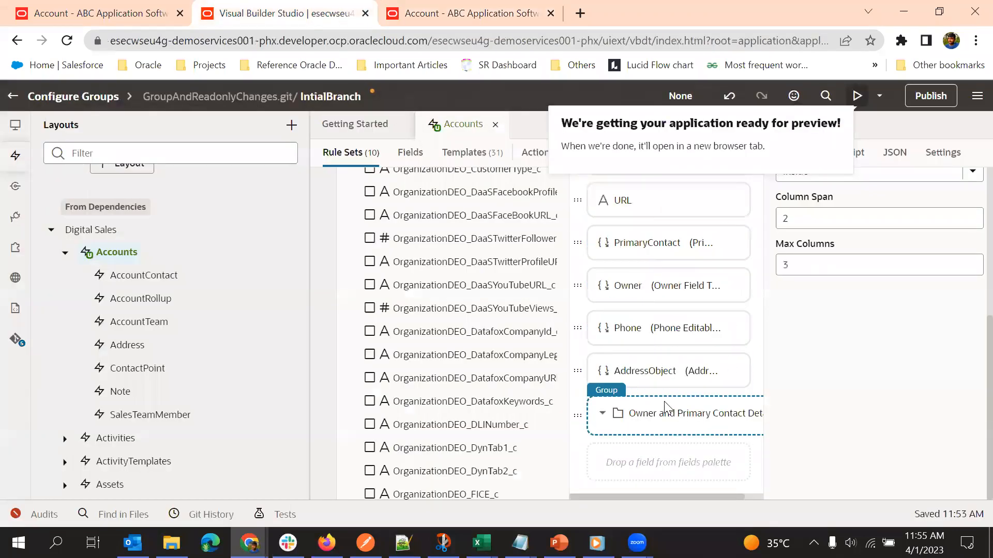
pyautogui.scroll(4, 820, 322)
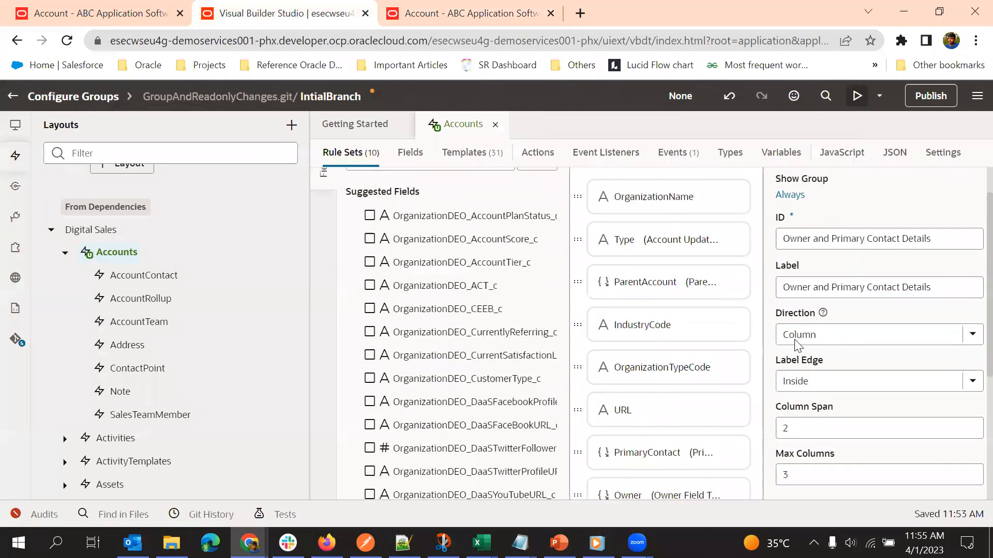
pyautogui.scroll(-4, 799, 345)
pyautogui.moveTo(575, 416); pyautogui.dragTo(595, 362)
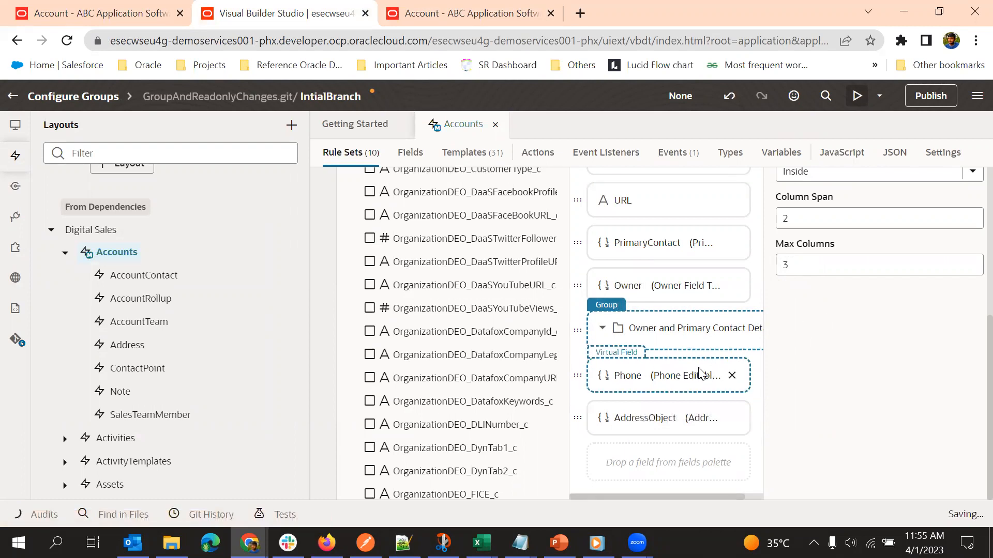
# Move the PrimaryContact and Owner fields into the Owner and Primary Contact Details group, in that order.
pyautogui.scroll(1, 698, 368)
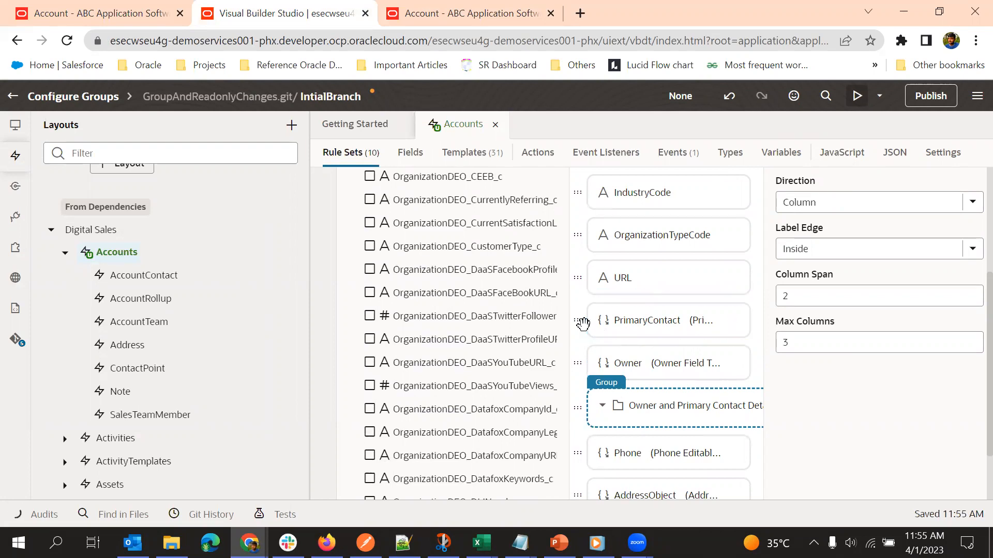
pyautogui.moveTo(582, 321); pyautogui.dragTo(609, 428)
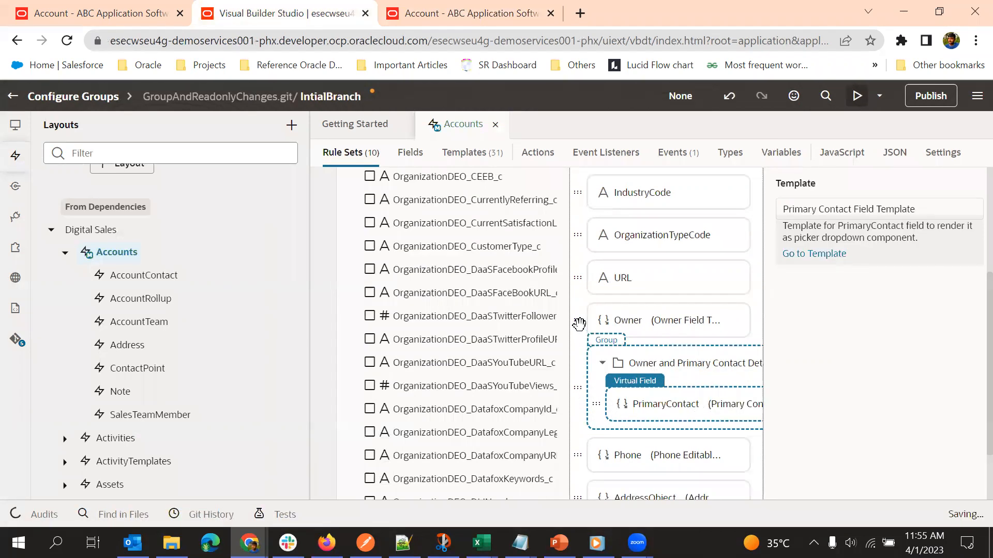
pyautogui.moveTo(582, 323); pyautogui.dragTo(632, 432)
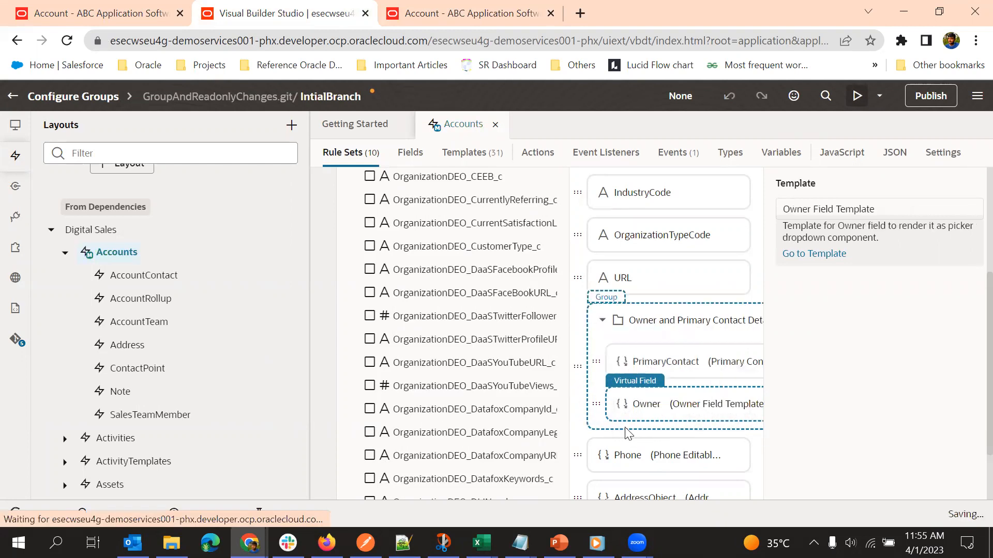
# Move the Phone field into the Owner and Primary Contact Details group, between PrimaryContact and Owner.
pyautogui.scroll(-2, 625, 448)
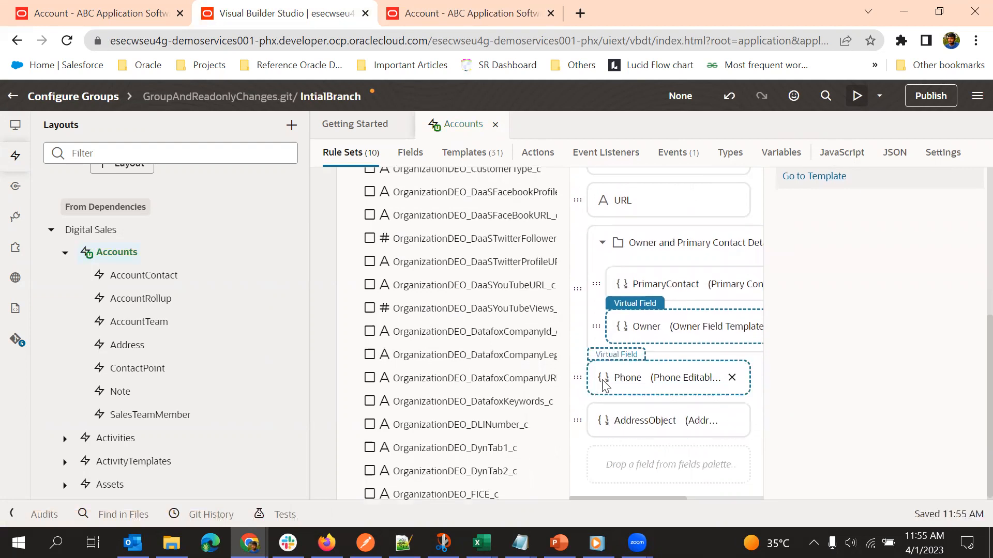
pyautogui.moveTo(589, 381); pyautogui.dragTo(642, 303)
pyautogui.moveTo(577, 377); pyautogui.dragTo(659, 305)
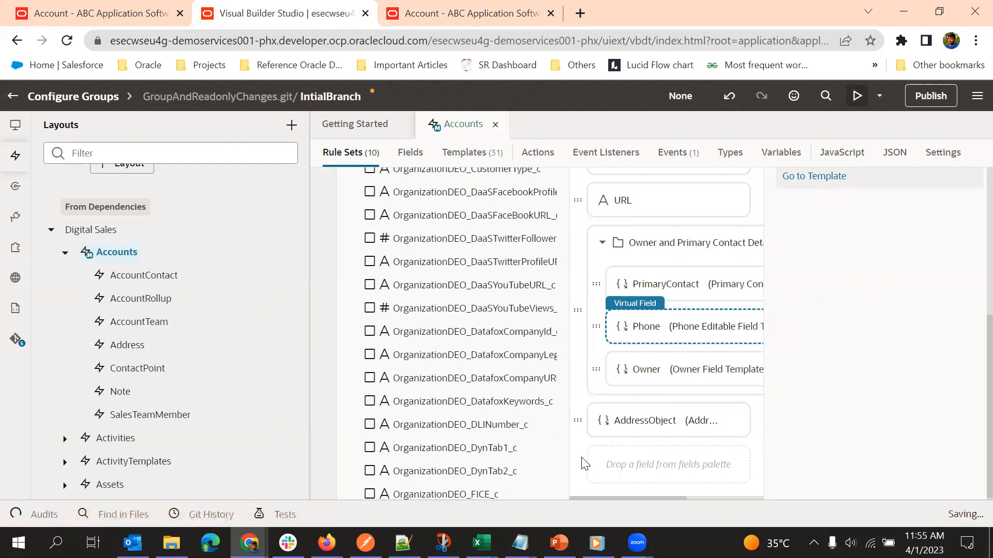
# Relaunch the preview of the Configure Groups extension and switch to the preview page.
pyautogui.scroll(3, 583, 419)
pyautogui.scroll(2, 799, 385)
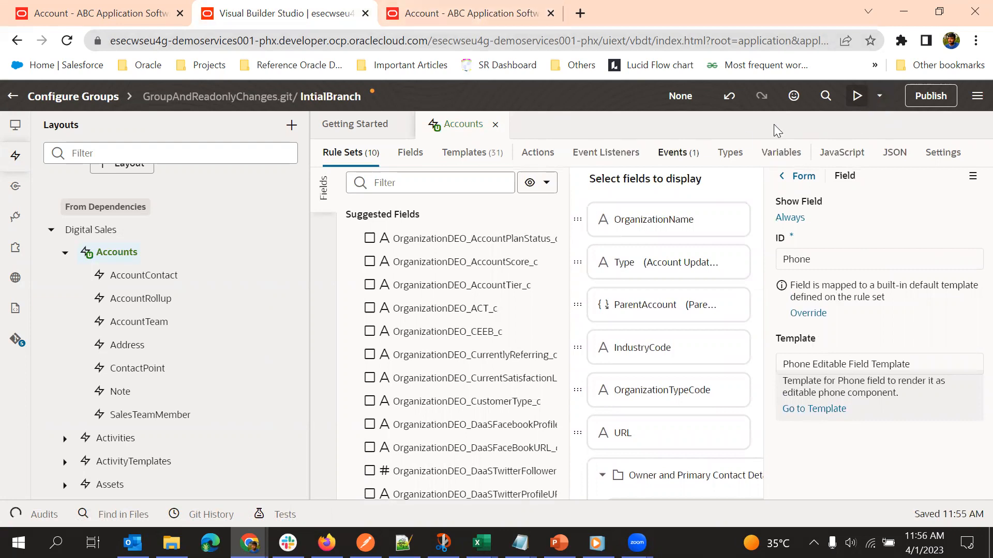
pyautogui.click(857, 96)
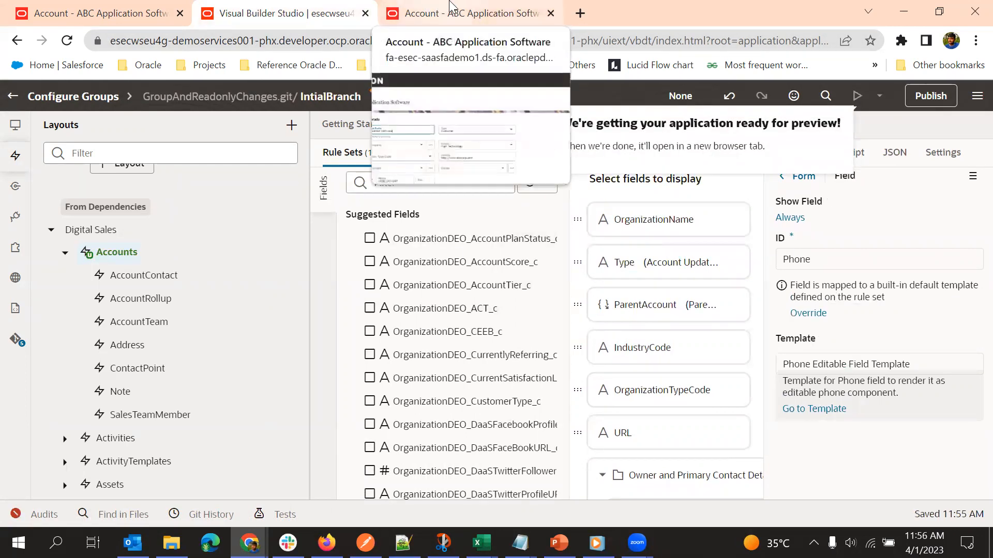
pyautogui.click(431, 8)
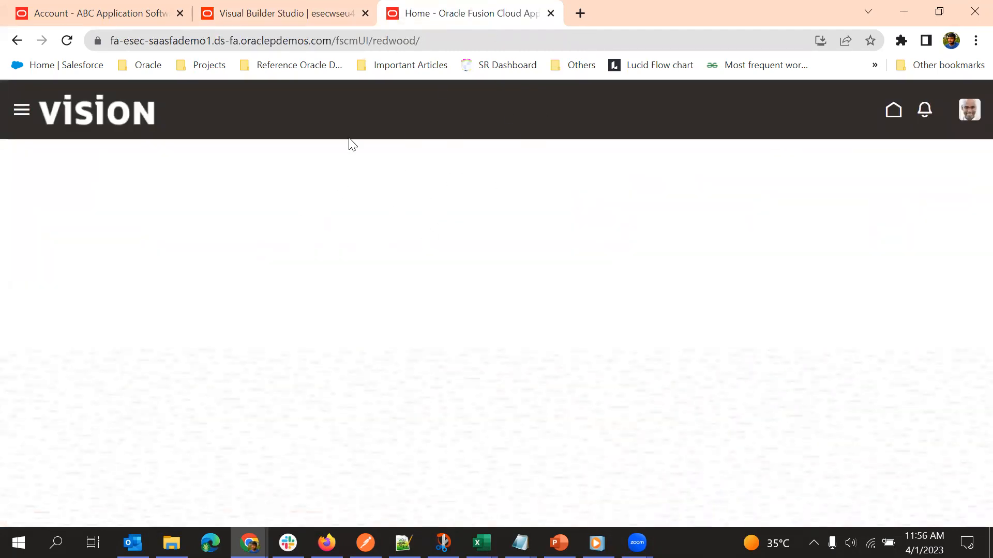
# Review the original ABC Application Software account form for comparison, then return to the preview.
pyautogui.click(110, 9)
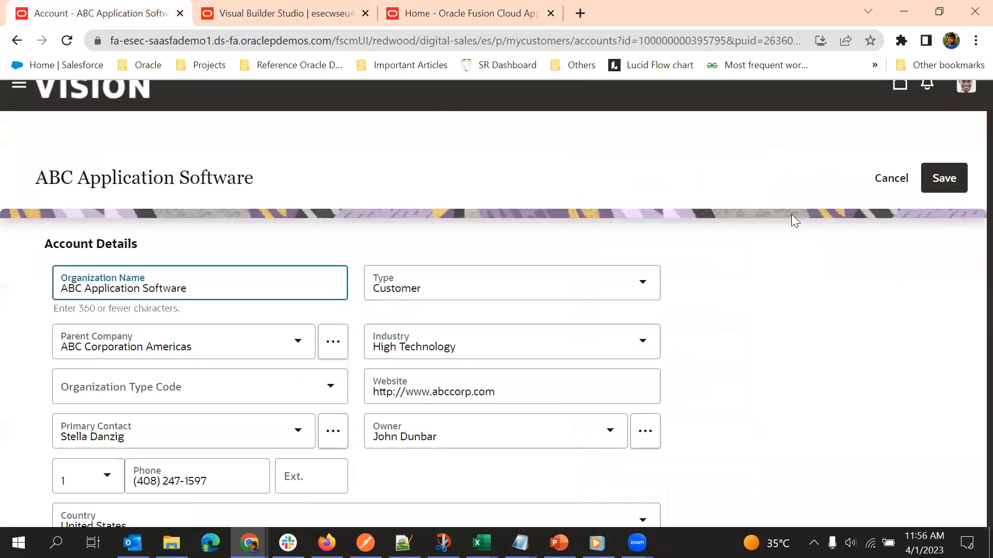
pyautogui.click(466, 13)
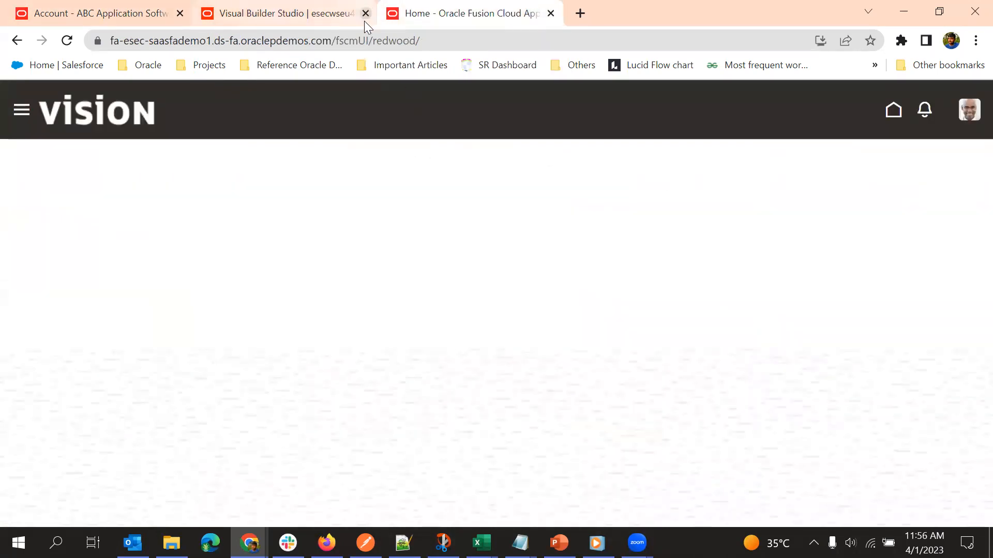
pyautogui.click(116, 10)
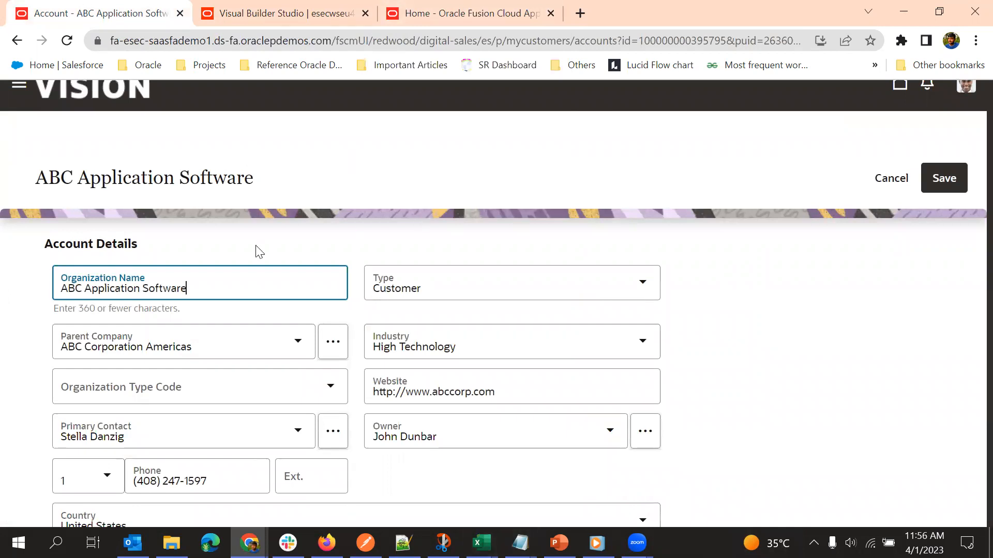
pyautogui.click(434, 6)
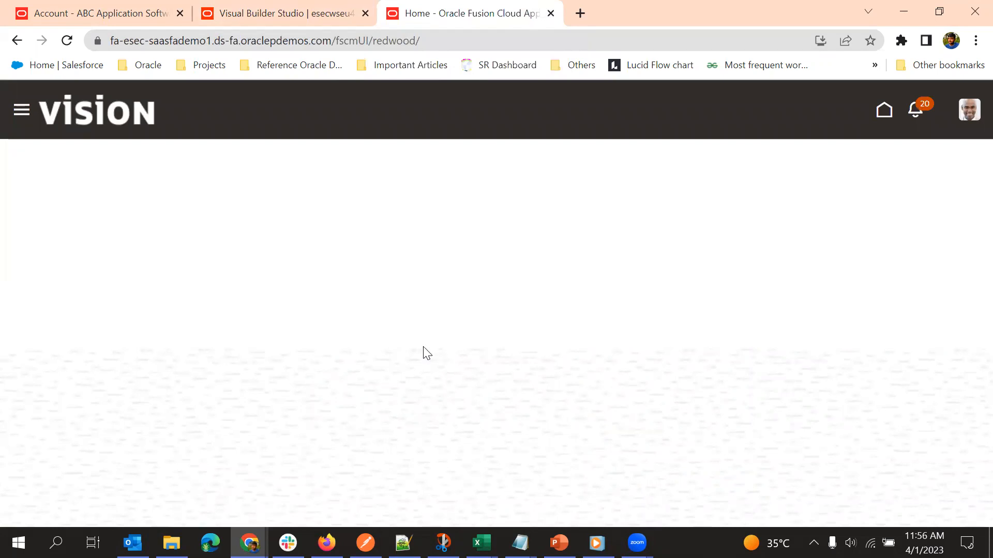
# Open the Digital Sales accounts list in the refreshed preview.
pyautogui.click(21, 111)
pyautogui.scroll(-3, 134, 348)
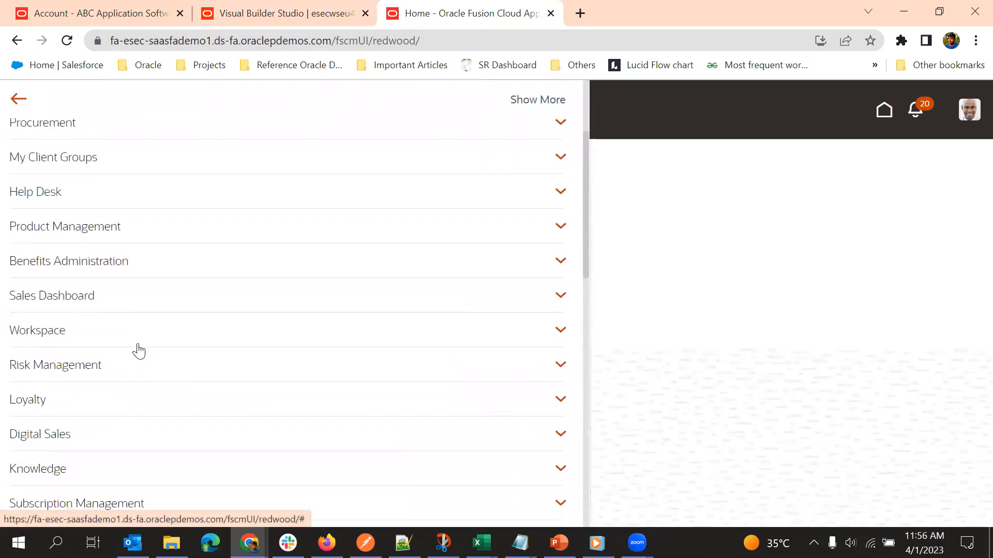
pyautogui.click(129, 432)
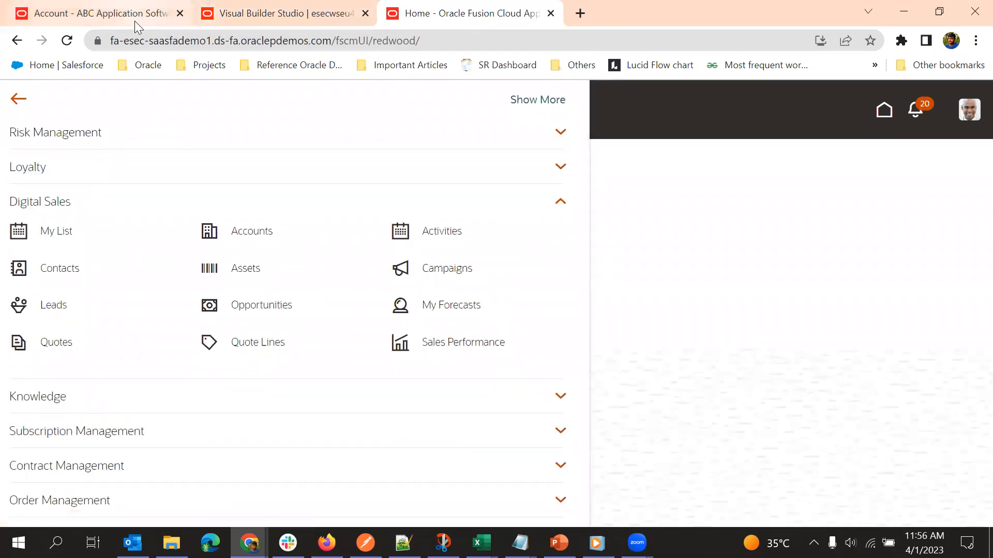
pyautogui.click(225, 235)
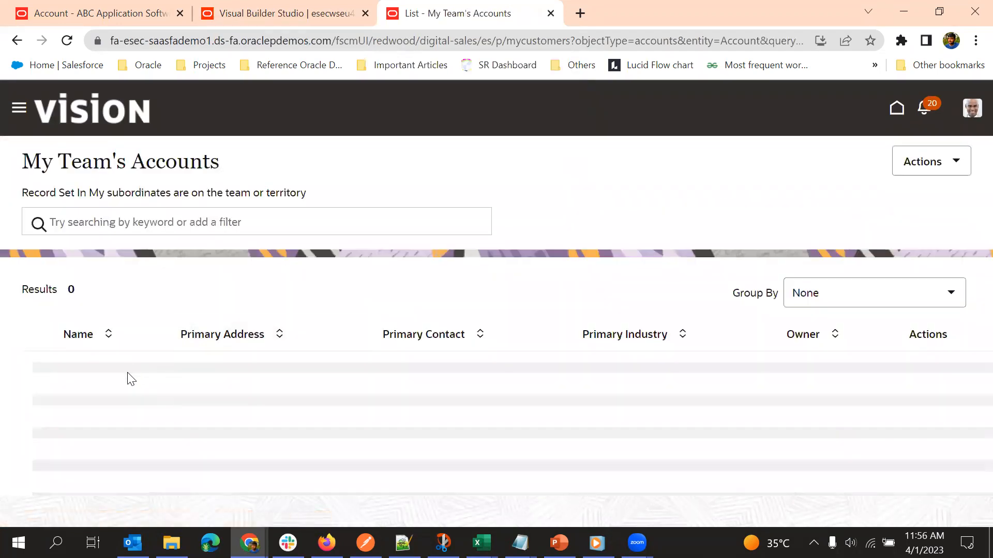
# Open the ABC Application Software account for editing and examine the Owner and Primary Contact Details group's layout.
pyautogui.click(137, 365)
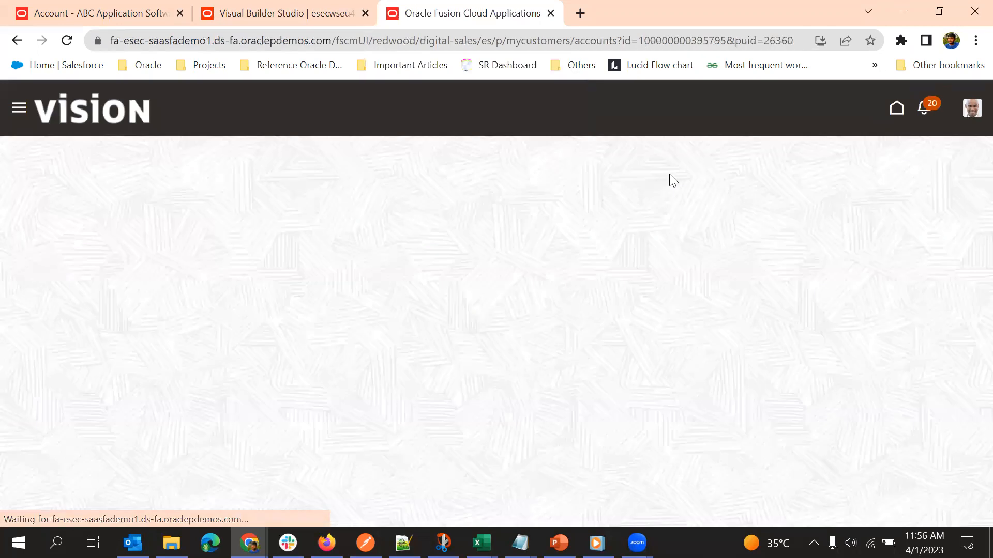
pyautogui.click(904, 188)
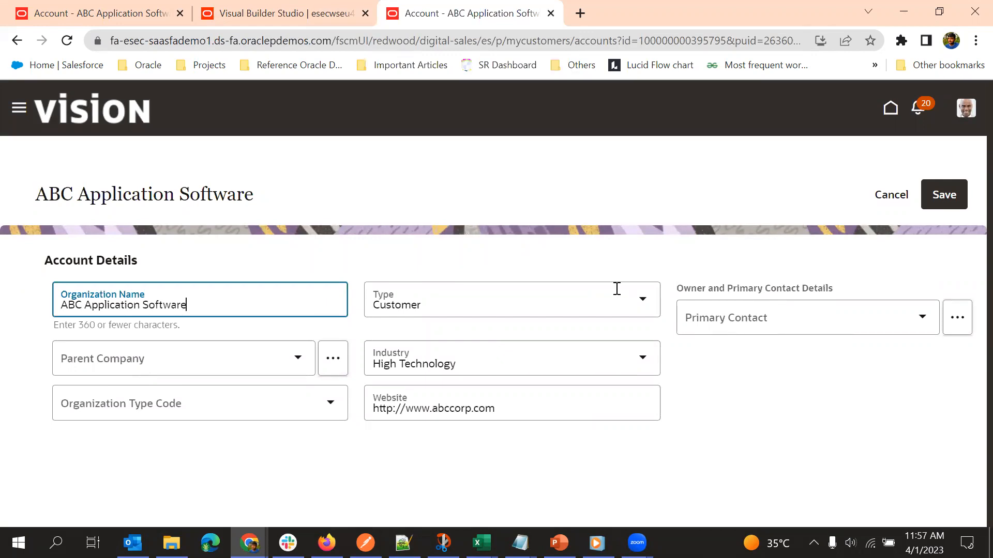
pyautogui.click(635, 272)
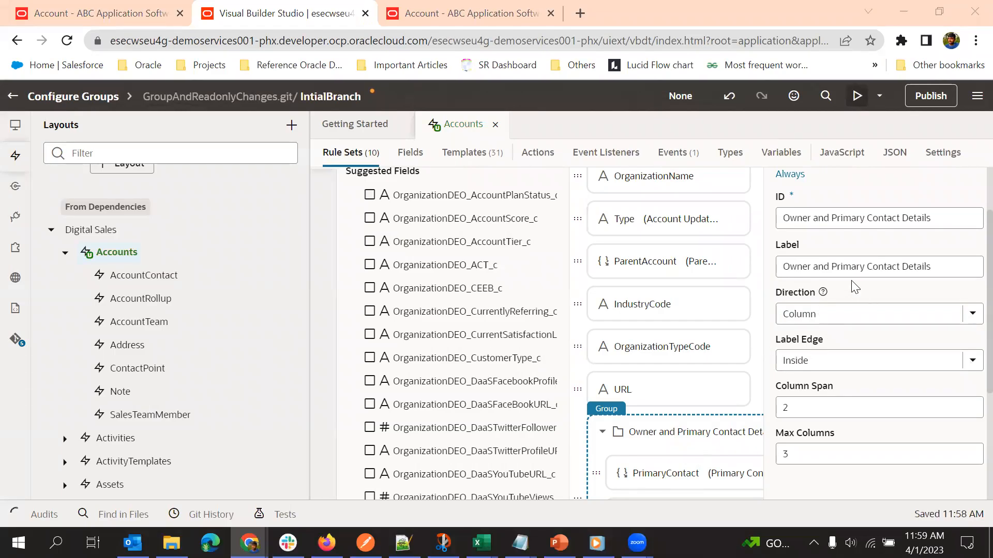
# Set the Owner and Primary Contact Details group's direction to Row.
pyautogui.click(810, 314)
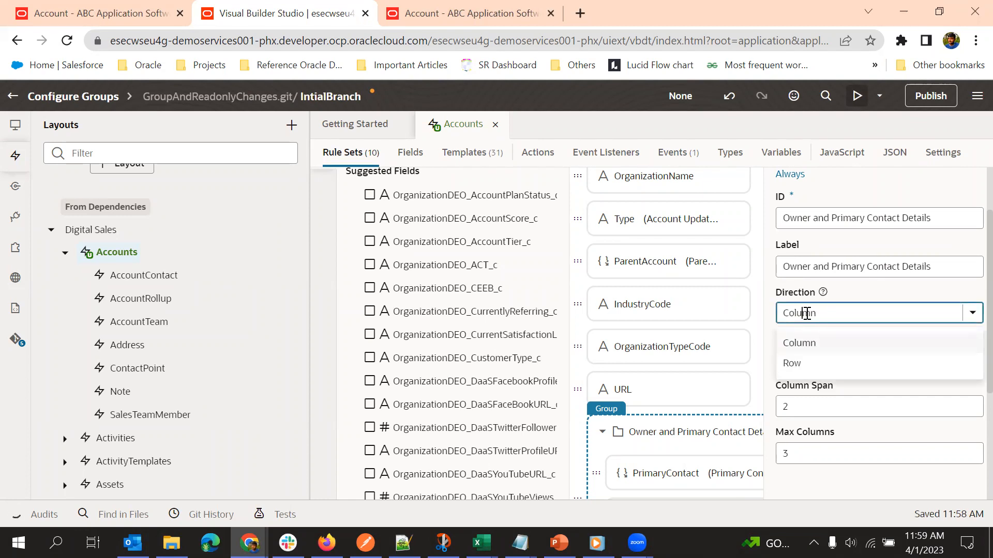
pyautogui.click(809, 362)
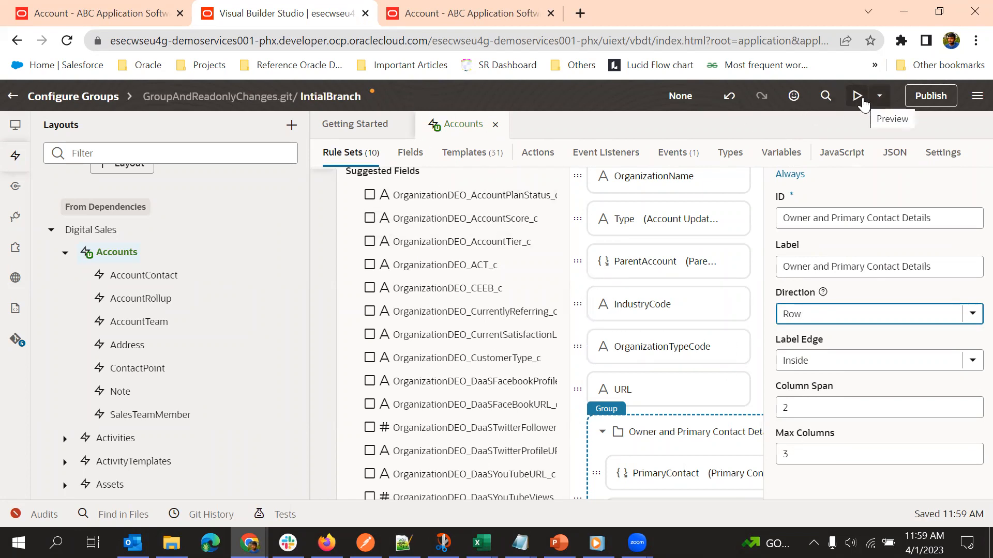
# Close the outdated preview, launch a fresh preview of the layout, and open the Digital Sales accounts list in it.
pyautogui.click(551, 13)
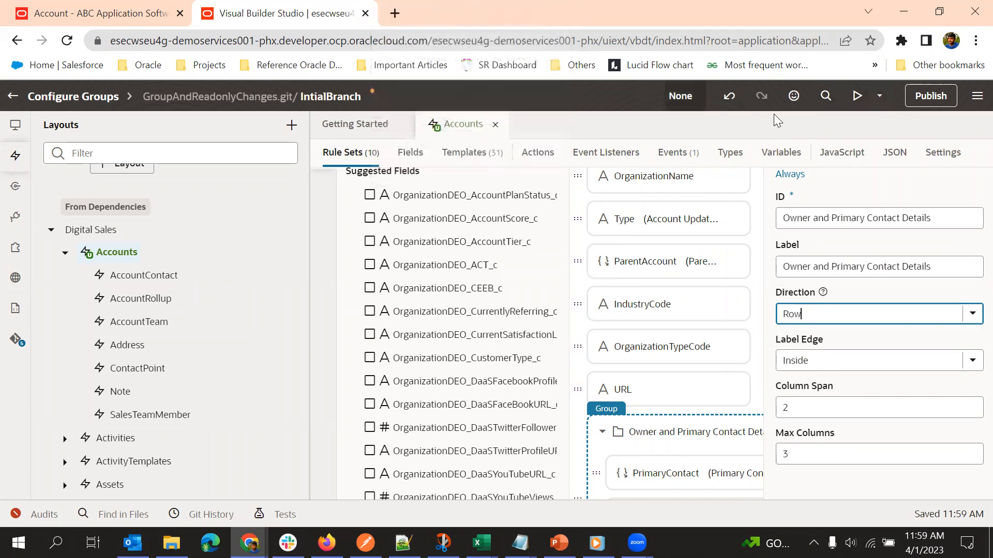
pyautogui.click(856, 97)
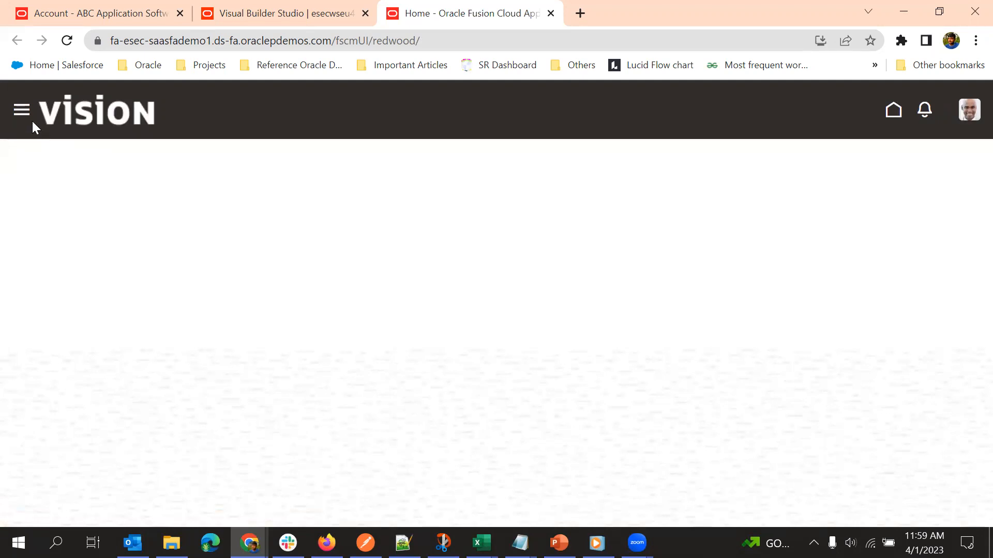
pyautogui.click(21, 111)
pyautogui.scroll(-5, 110, 312)
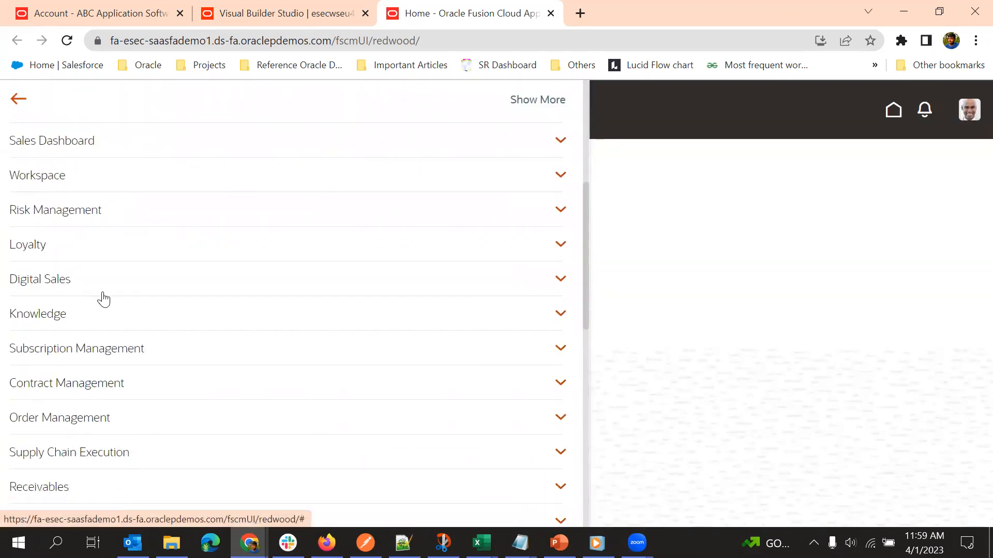
pyautogui.click(98, 284)
pyautogui.click(227, 301)
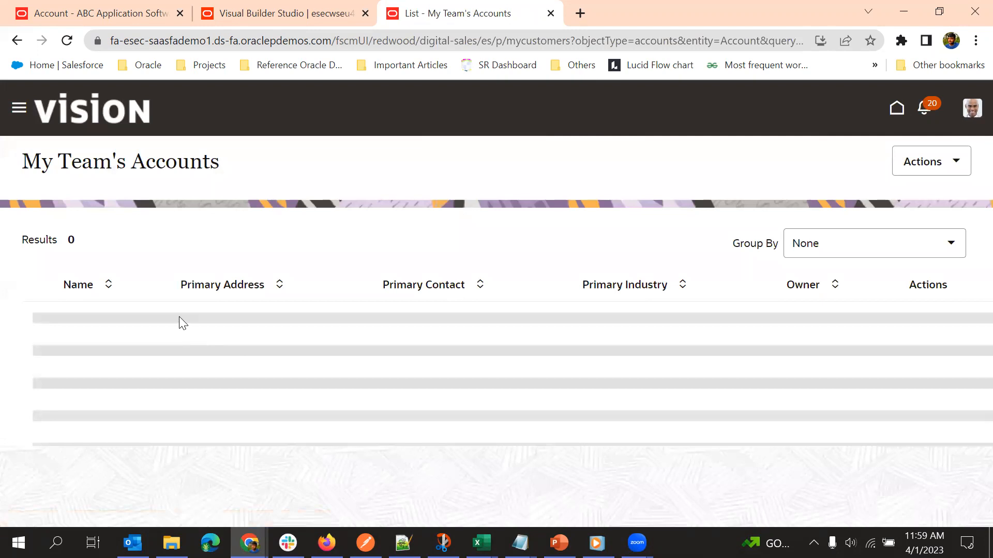
# Open the ABC Application Software account for editing and examine how the Owner and Primary Contact Details fields are arranged in the Row direction.
pyautogui.click(182, 371)
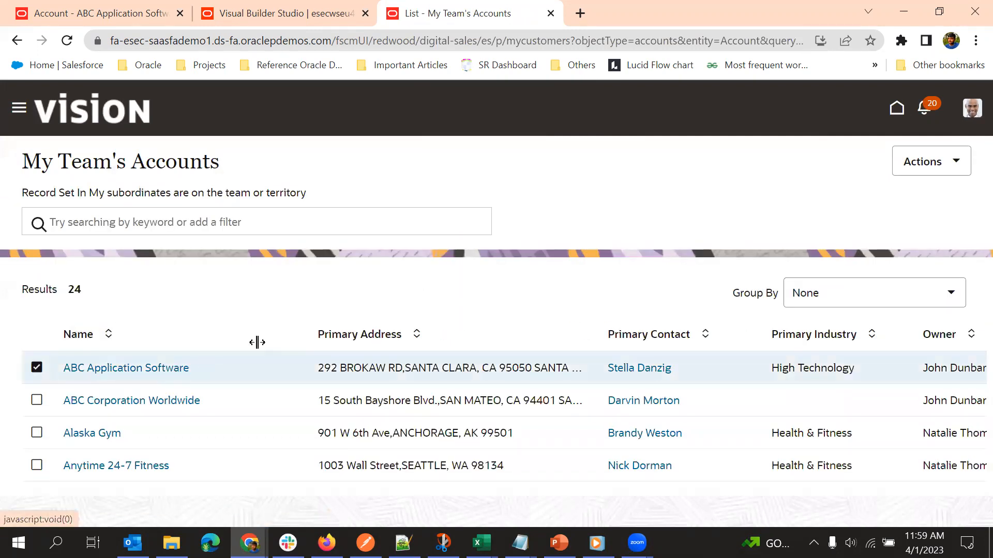
pyautogui.click(124, 369)
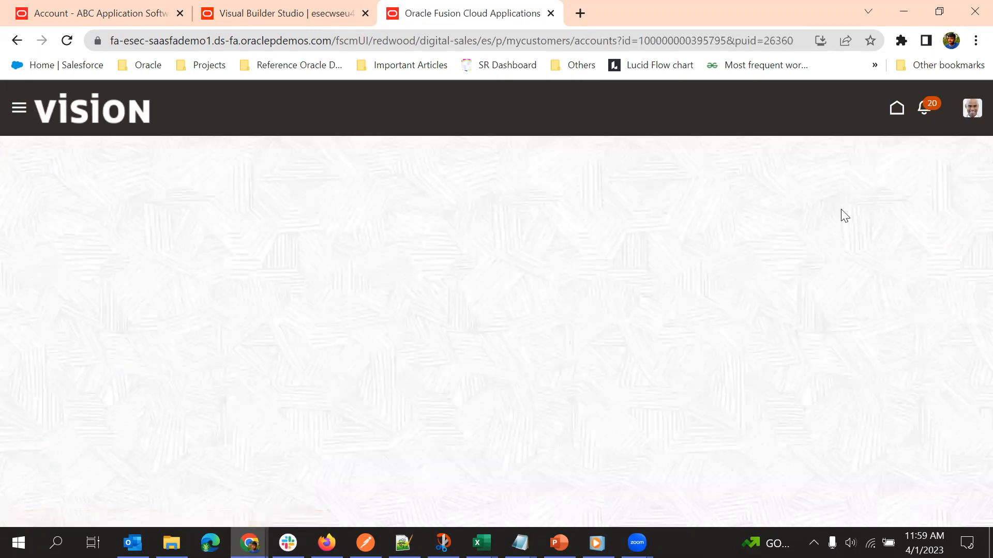
pyautogui.click(914, 192)
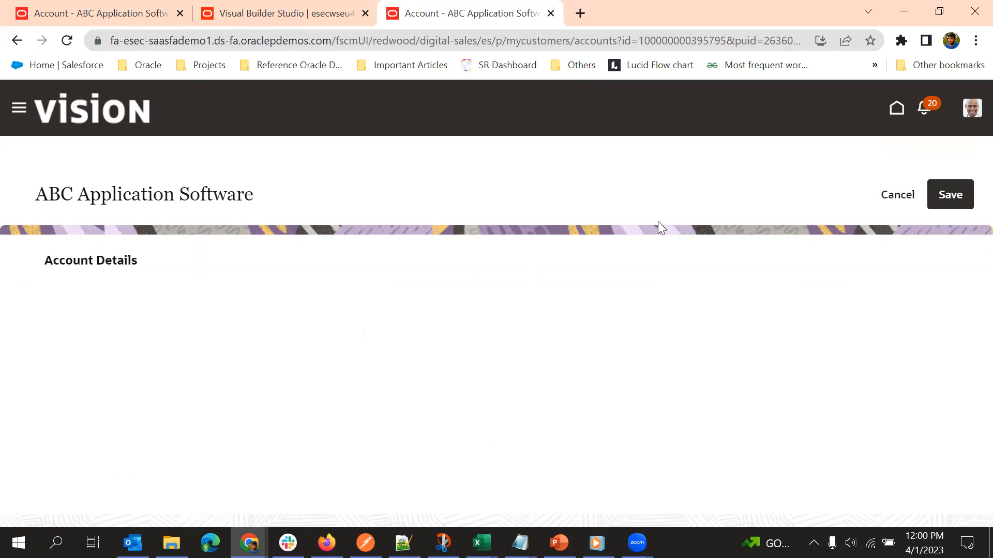
pyautogui.scroll(-1, 595, 286)
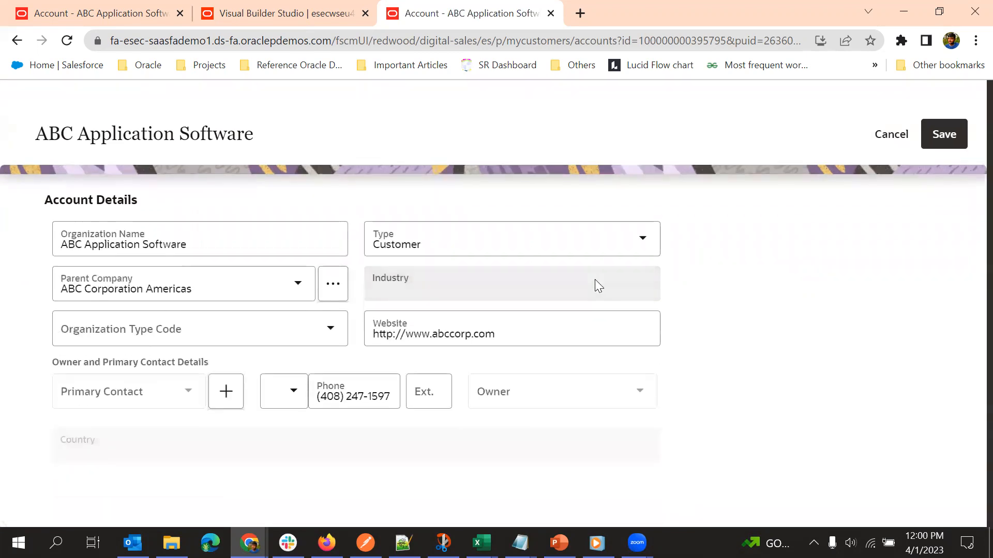
pyautogui.scroll(-3, 557, 326)
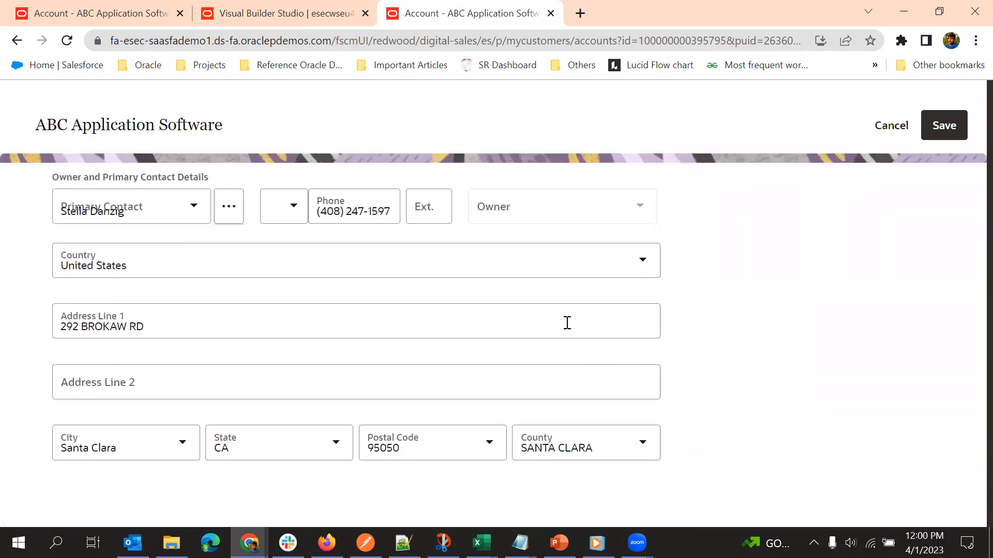
pyautogui.scroll(4, 567, 323)
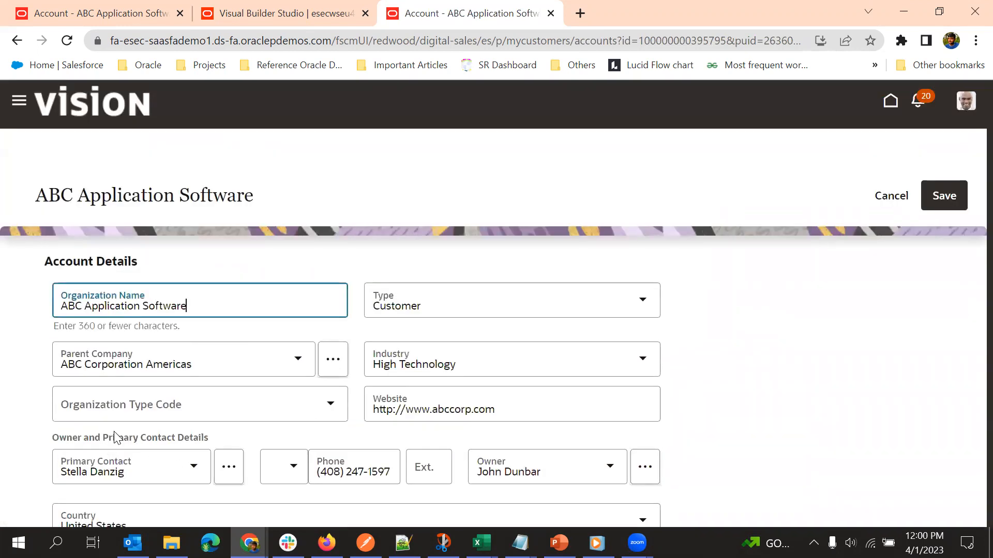
pyautogui.scroll(-5, 131, 450)
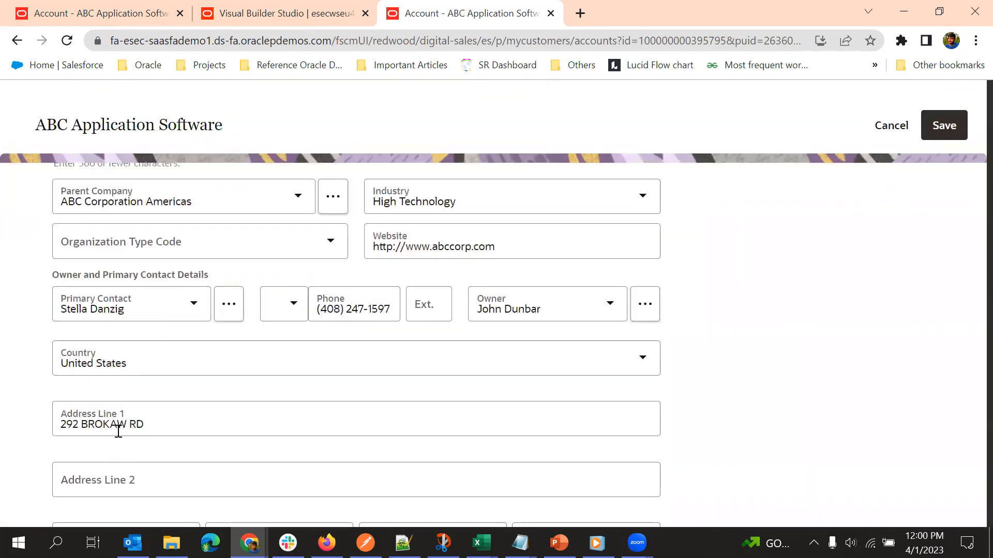
pyautogui.scroll(3, 156, 382)
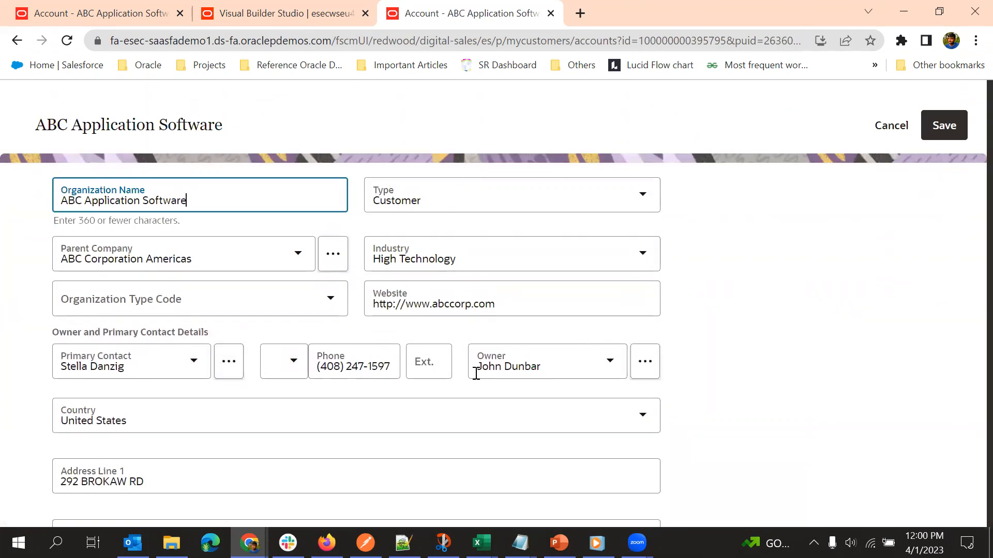
pyautogui.click(336, 12)
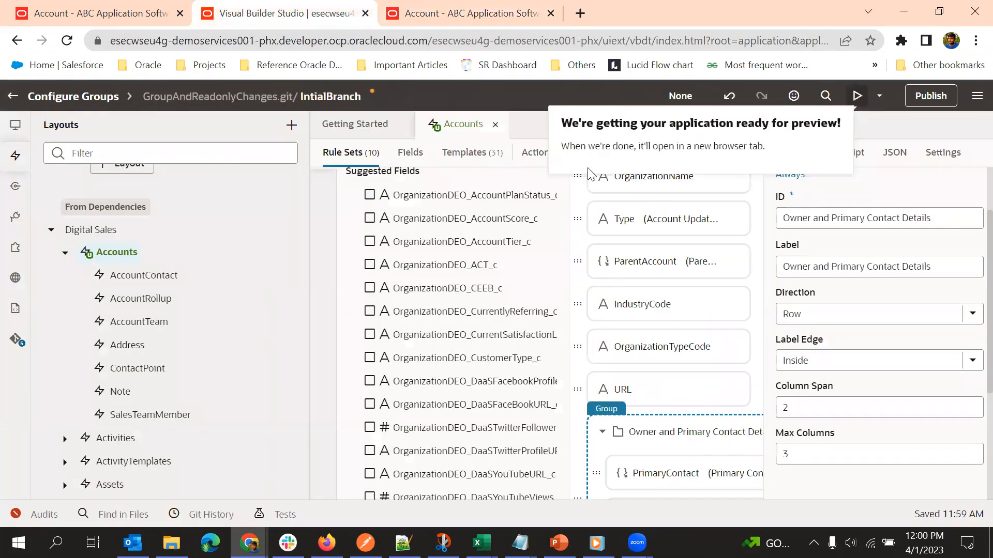
pyautogui.click(509, 7)
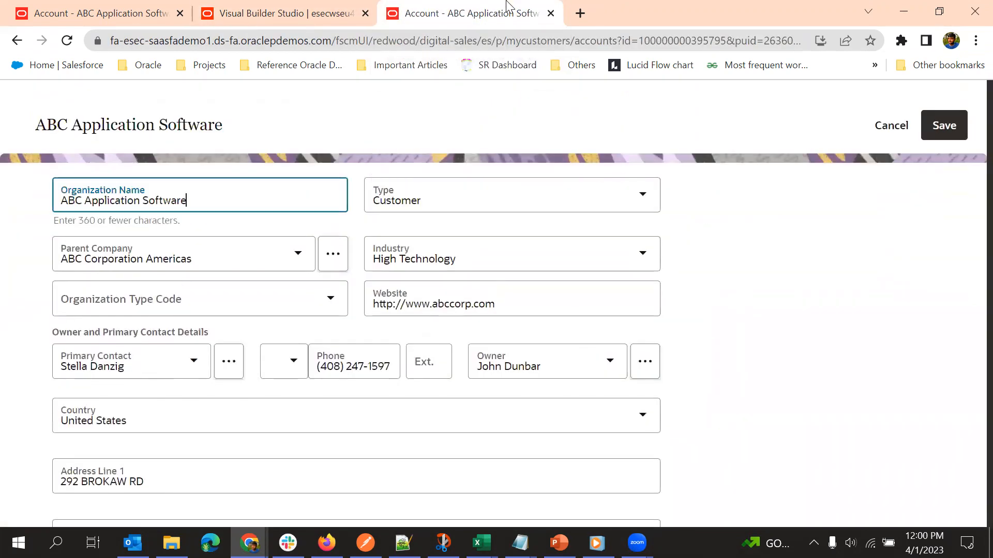
# Return to the Account Update Layout in Visual Builder Studio and add the suggested field OrganizationDEO_AccountPlanStatus_c to the displayed fields.
pyautogui.click(334, 7)
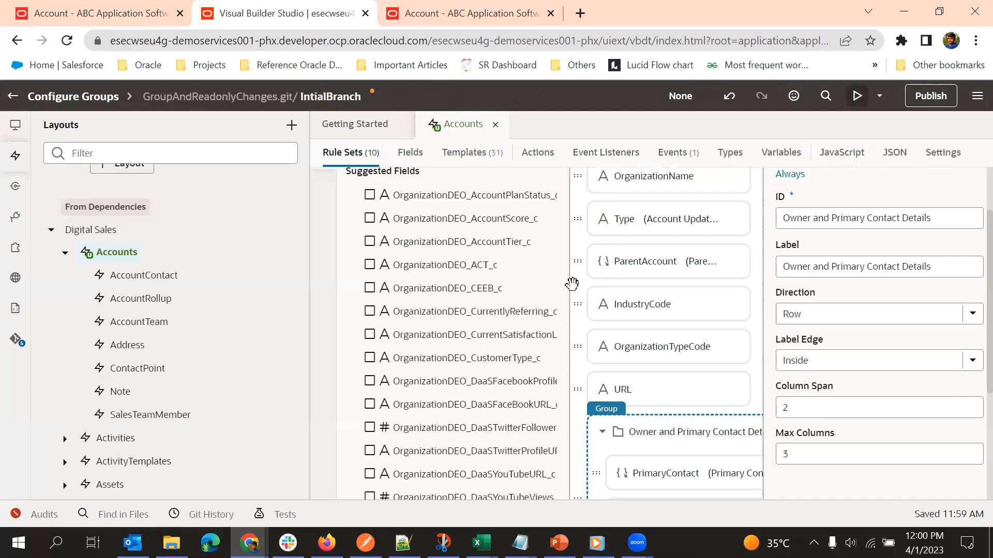
pyautogui.scroll(2, 538, 323)
pyautogui.scroll(-5, 639, 357)
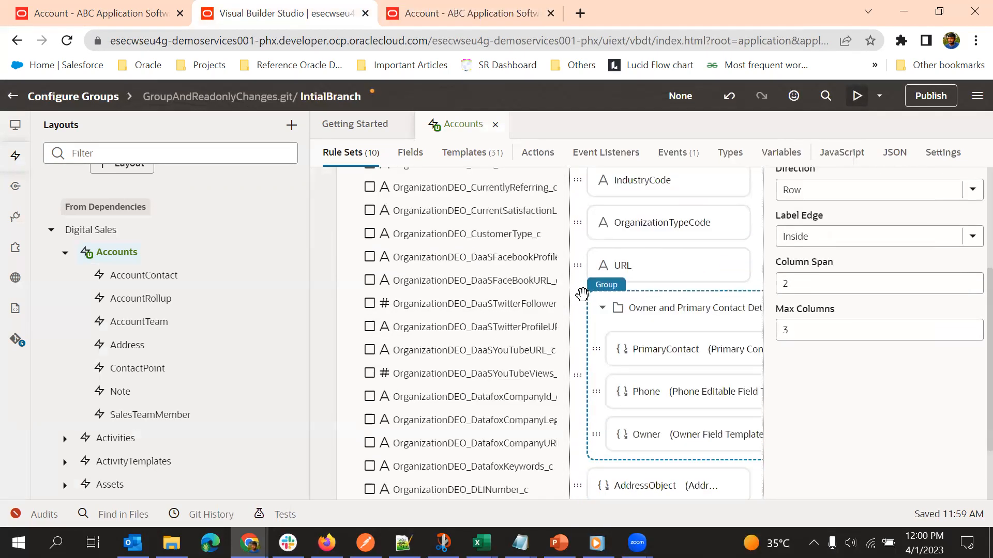
pyautogui.scroll(5, 639, 357)
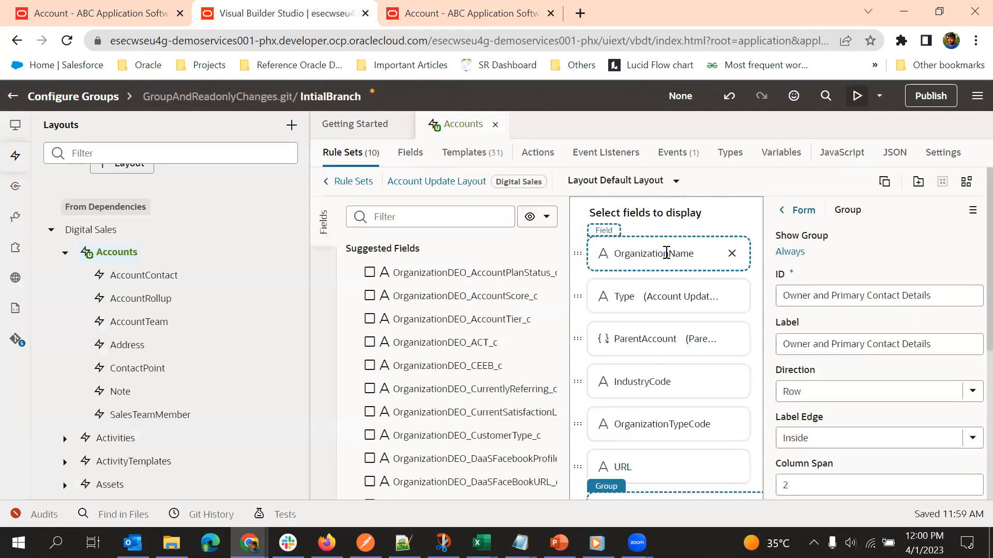
pyautogui.scroll(-3, 673, 408)
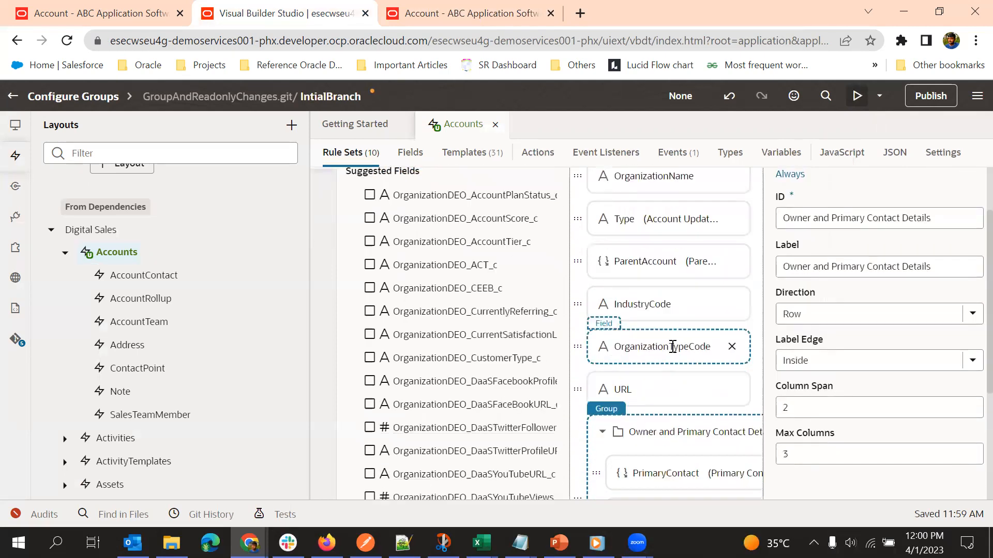
pyautogui.scroll(-2, 667, 395)
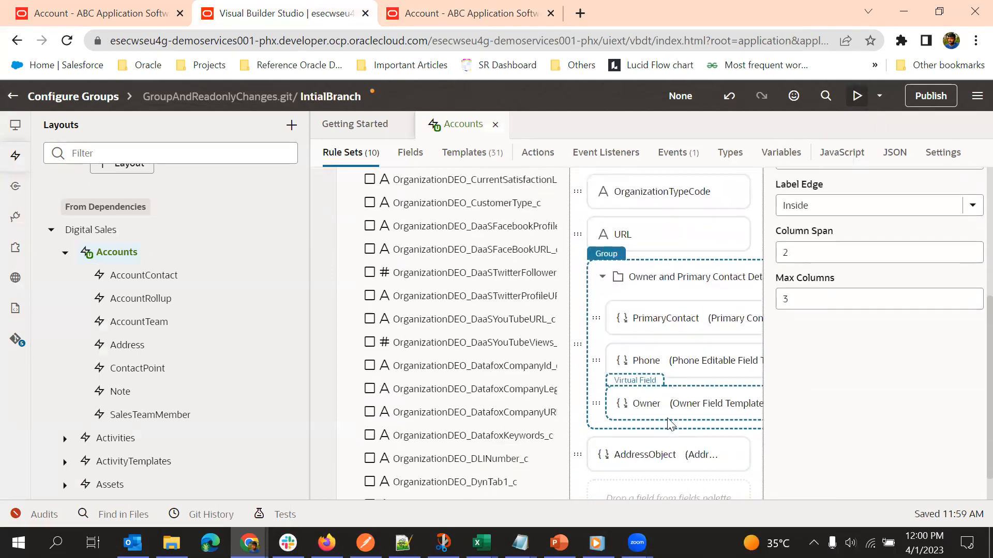
pyautogui.scroll(3, 671, 424)
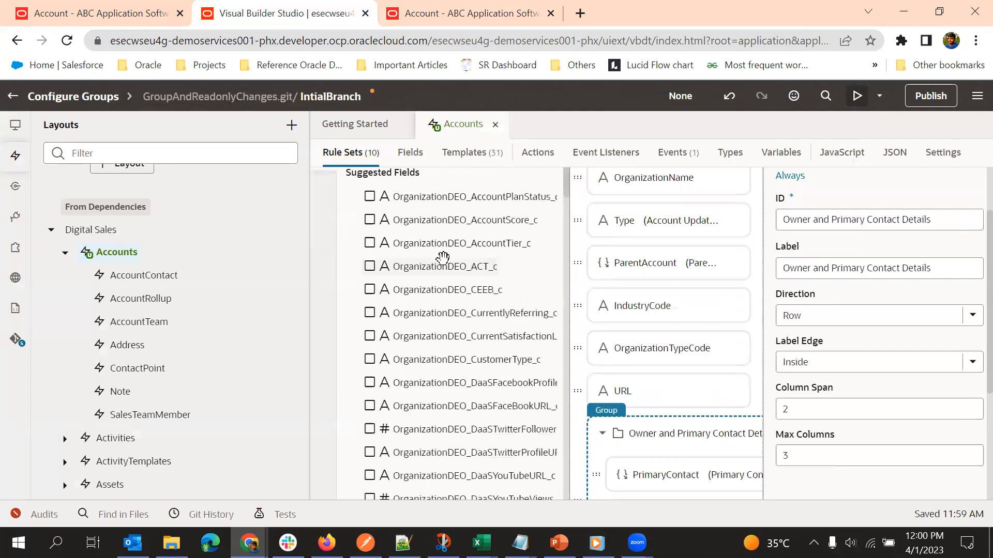
pyautogui.scroll(2, 443, 258)
pyautogui.click(369, 273)
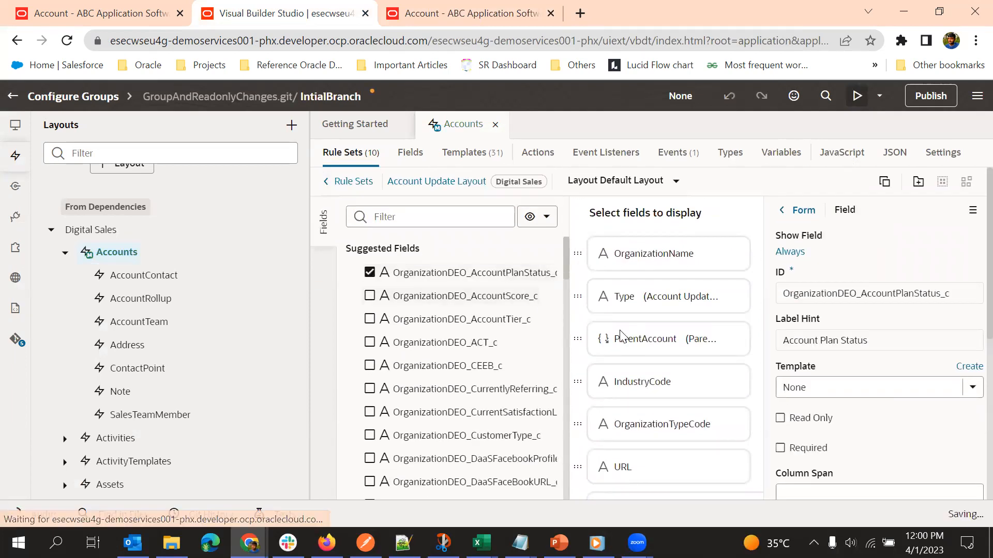
# Move the OrganizationDEO_AccountPlanStatus_c field between the Owner and Primary Contact Details group and the AddressObject field.
pyautogui.scroll(-5, 622, 335)
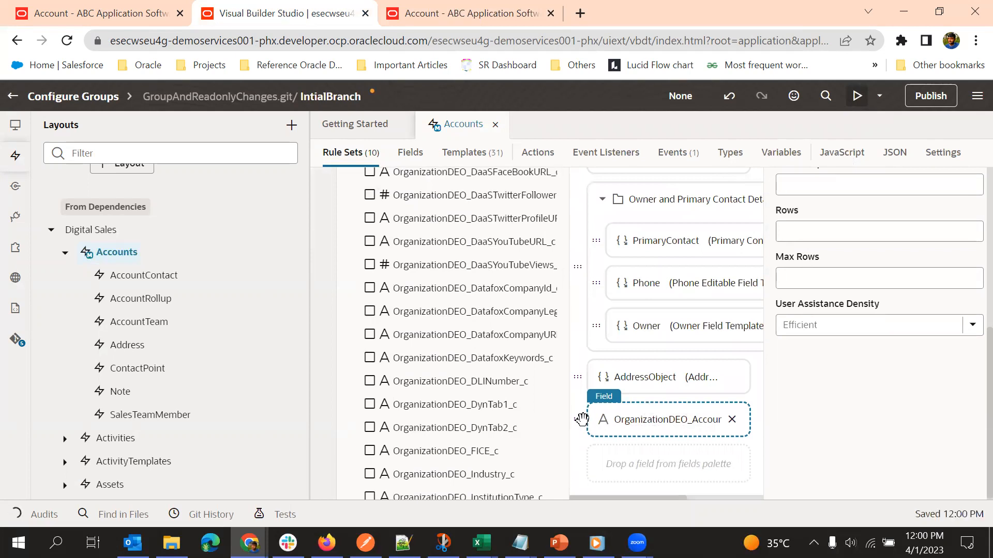
pyautogui.moveTo(578, 419); pyautogui.dragTo(594, 368)
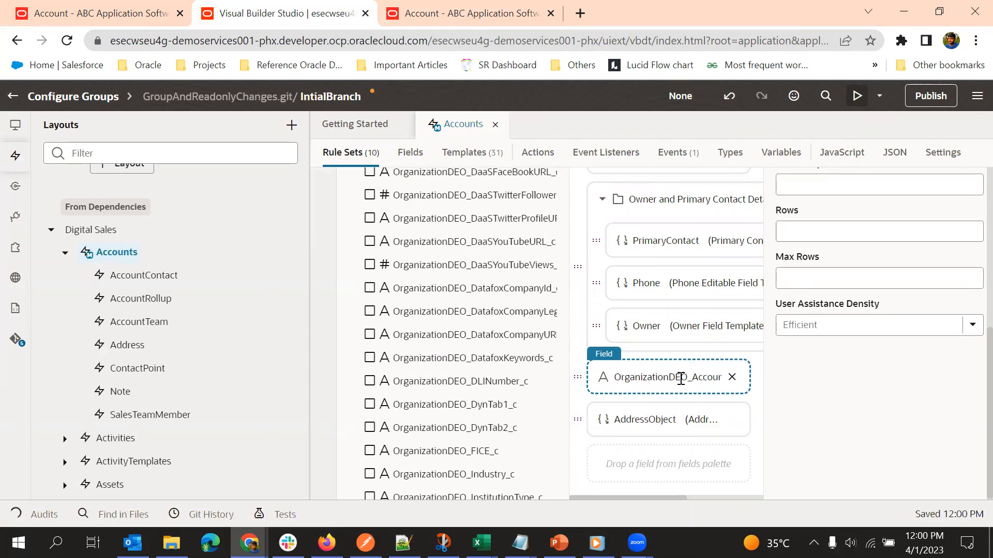
pyautogui.scroll(4, 523, 364)
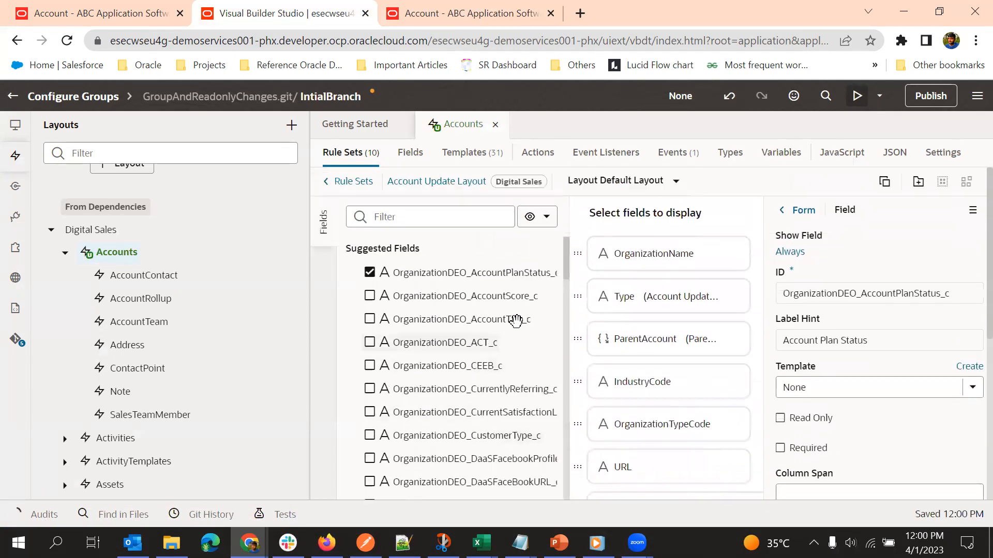
pyautogui.scroll(-2, 675, 354)
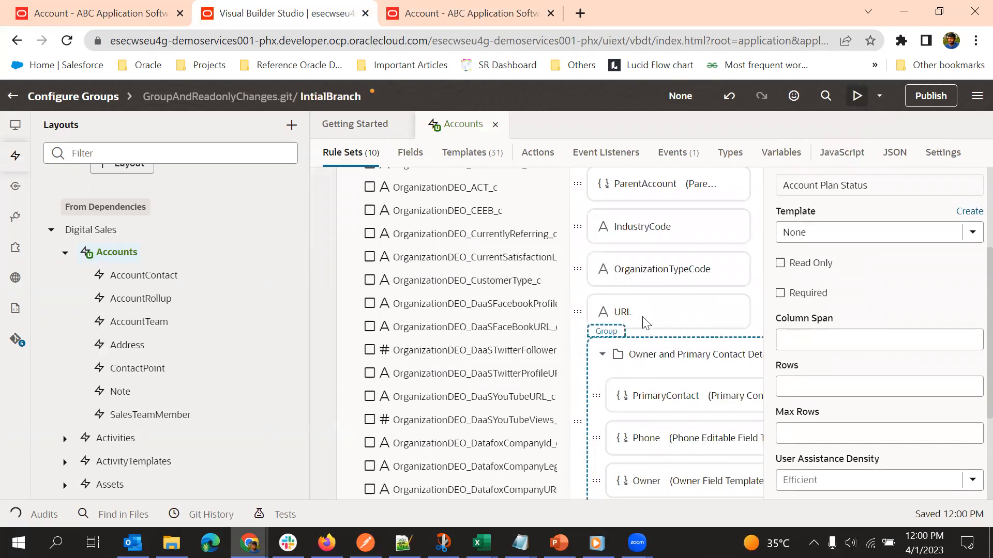
pyautogui.scroll(-3, 651, 386)
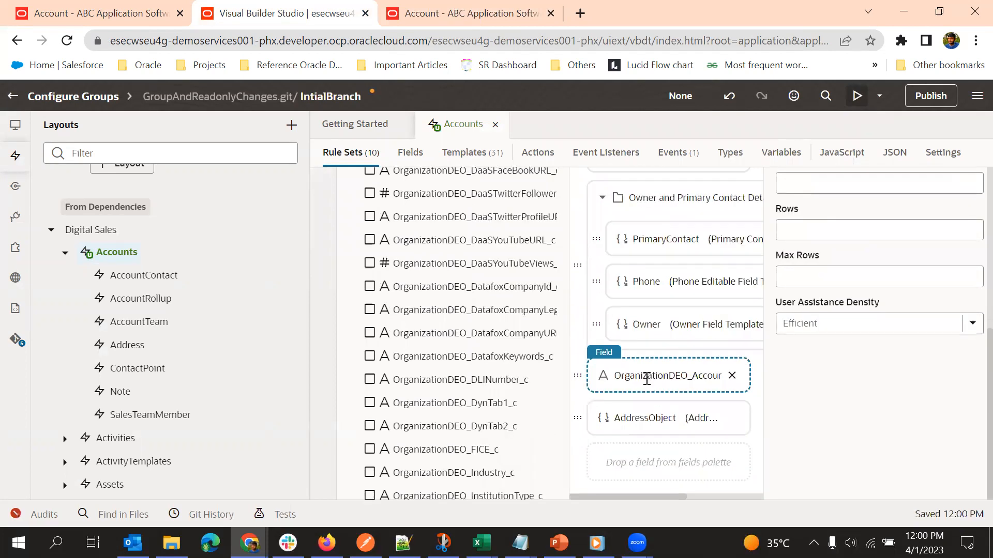
# Make the Account Plan Status field required, leaving Read Only off.
pyautogui.scroll(5, 904, 388)
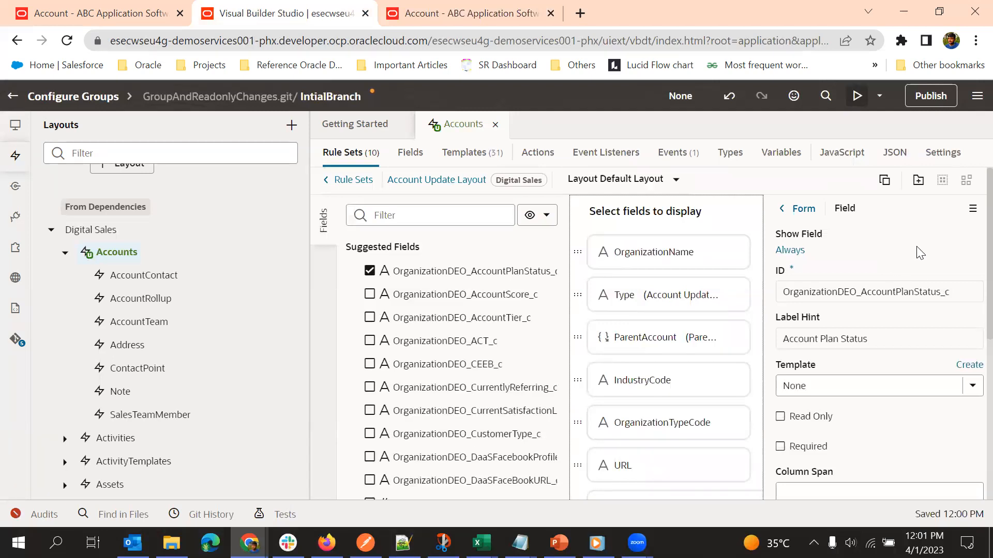
pyautogui.scroll(-2, 838, 320)
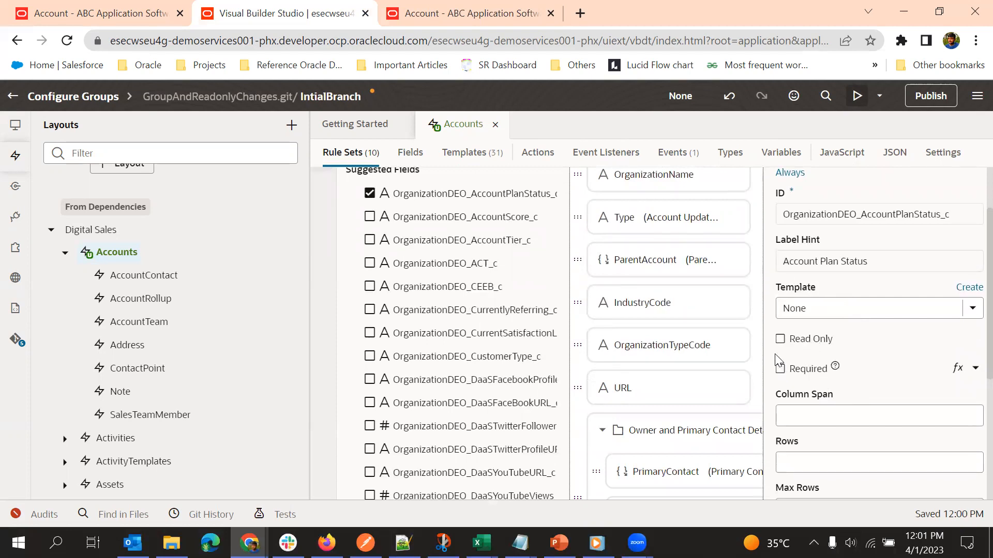
pyautogui.click(781, 339)
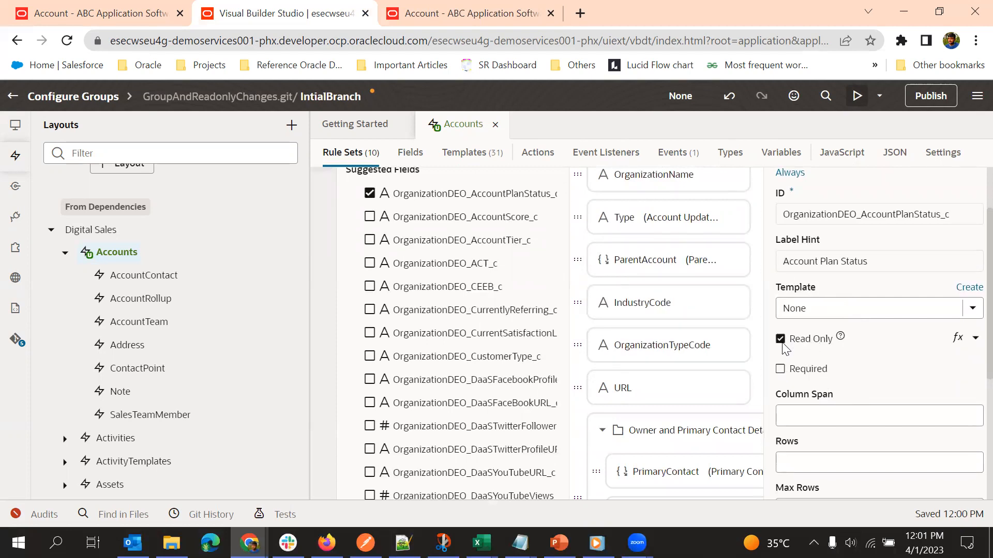
pyautogui.click(780, 339)
pyautogui.click(781, 369)
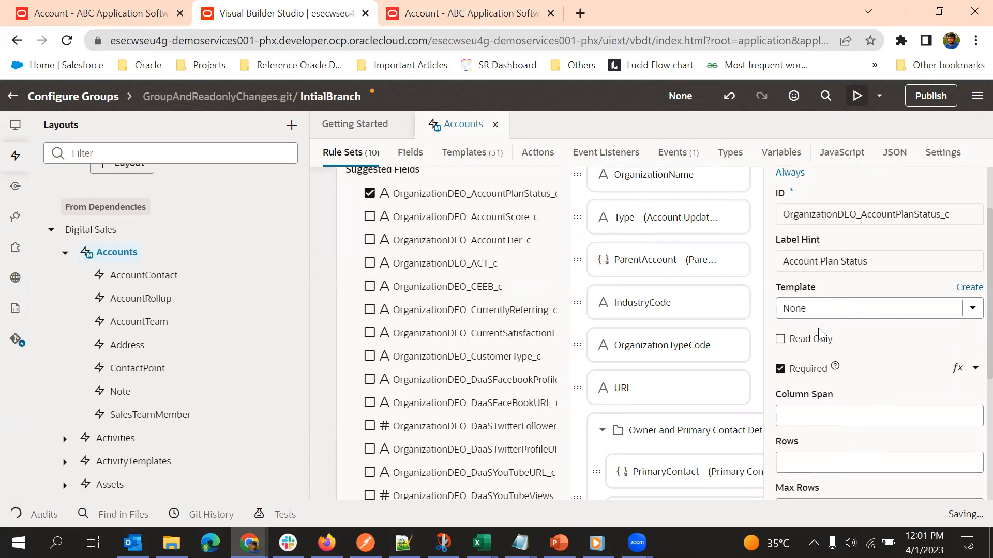
# Preview the updated account layout and open the Digital Sales accounts list in the preview application.
pyautogui.click(855, 96)
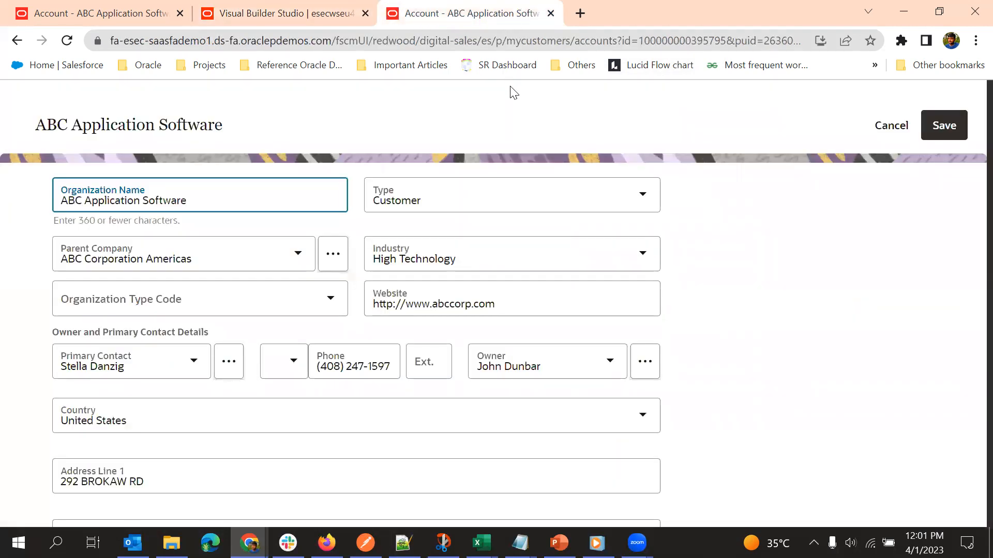
pyautogui.click(328, 9)
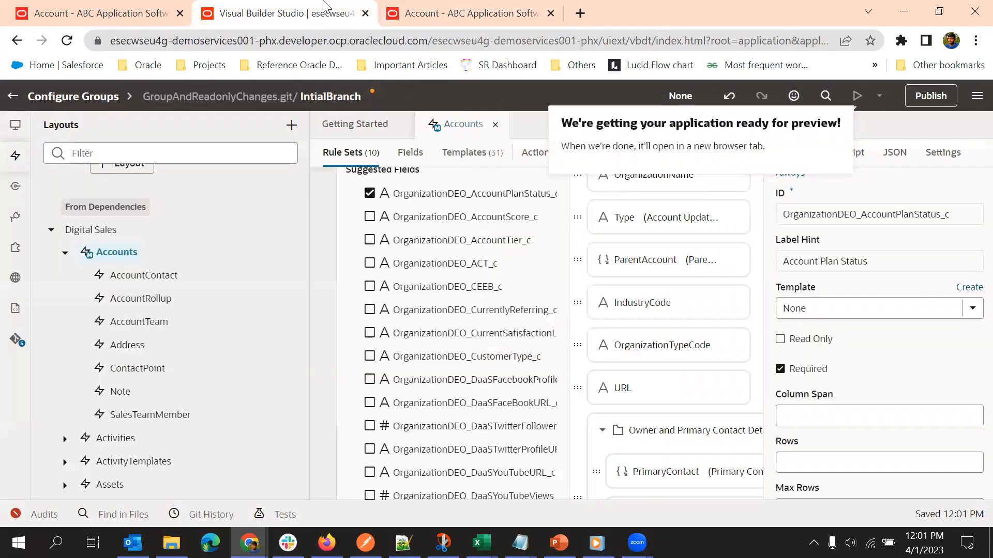
pyautogui.click(482, 7)
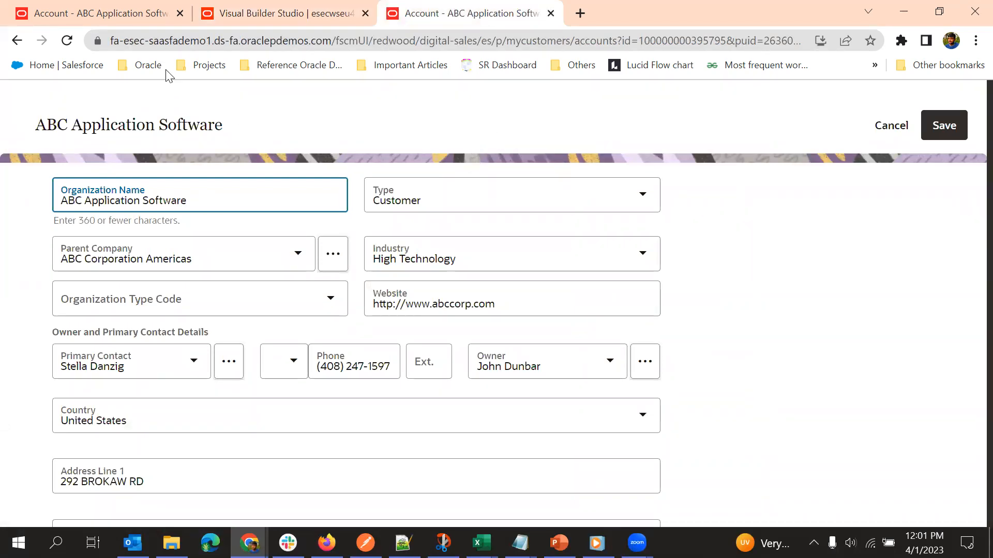
pyautogui.click(65, 42)
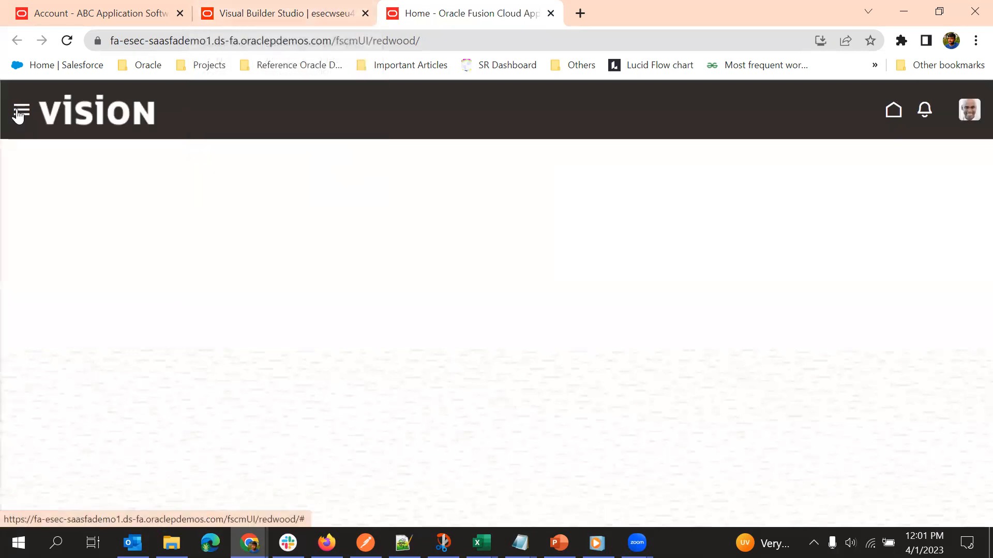
pyautogui.click(21, 111)
pyautogui.scroll(-10, 176, 258)
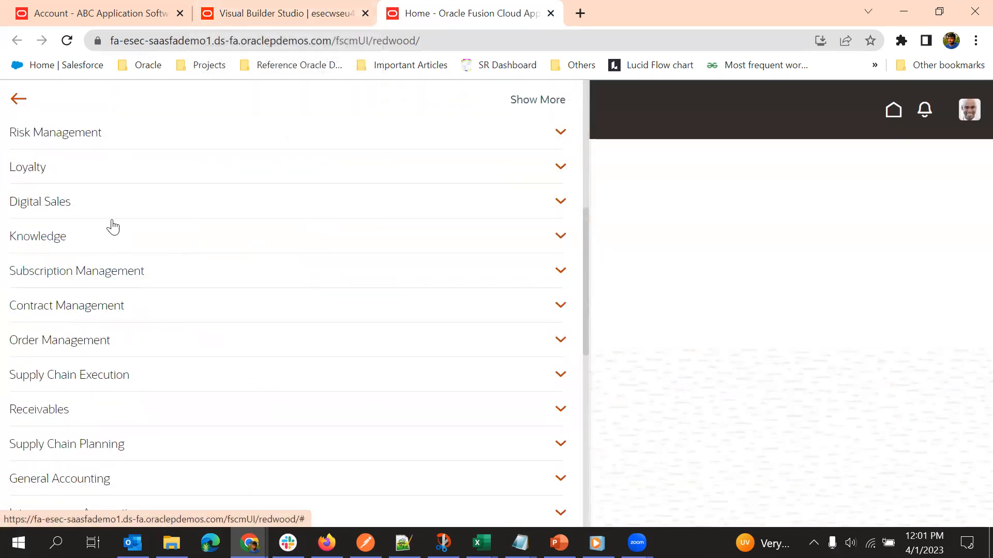
pyautogui.click(108, 210)
pyautogui.click(246, 225)
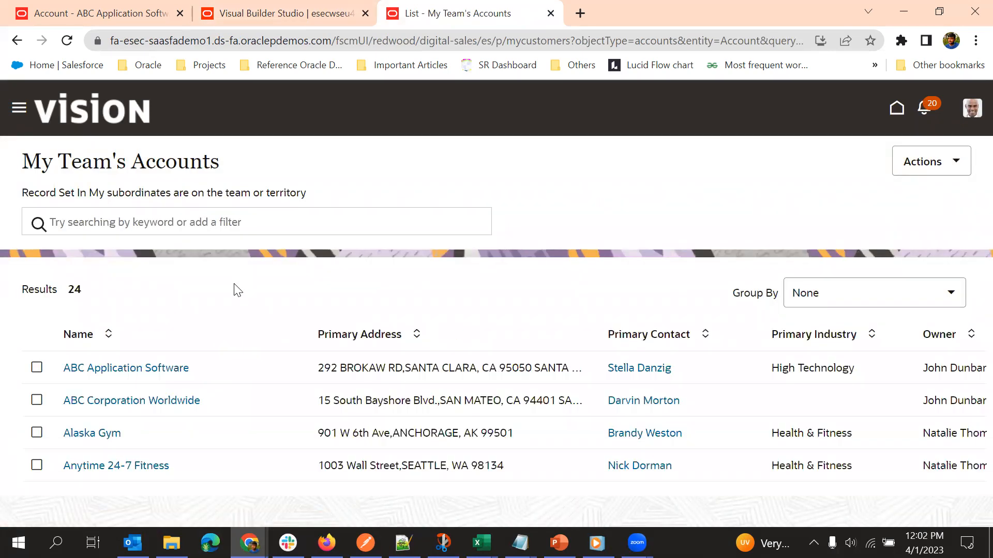
# Open the ABC Application Software account for editing and examine the Account Plan Status field below Owner and Primary Contact Details.
pyautogui.click(142, 372)
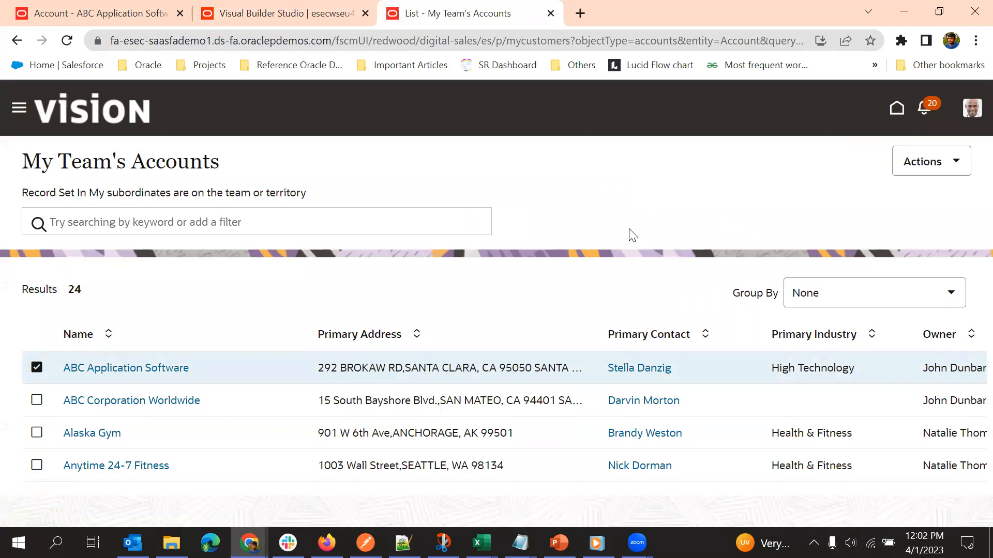
pyautogui.click(869, 205)
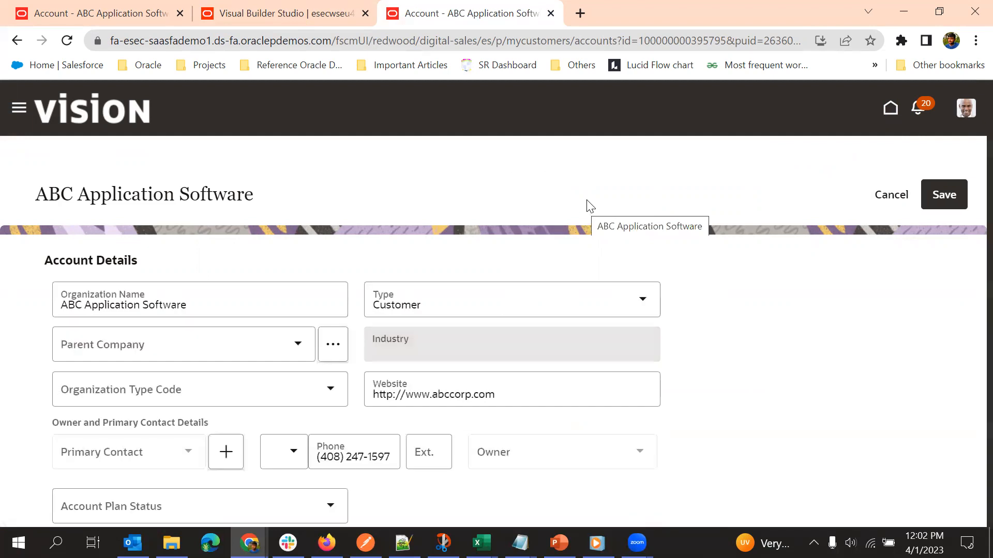
pyautogui.scroll(-5, 588, 206)
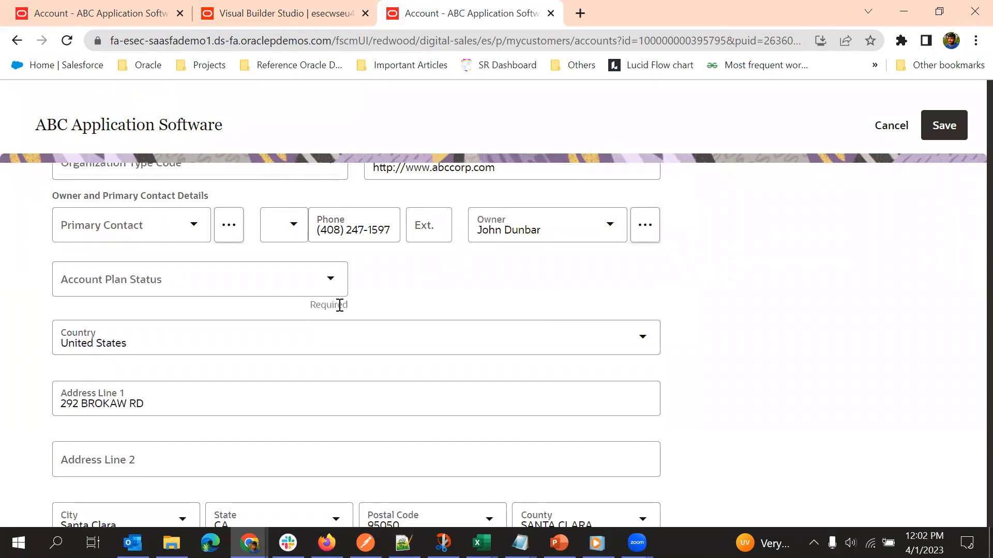
pyautogui.click(345, 338)
pyautogui.click(506, 253)
pyautogui.scroll(4, 378, 256)
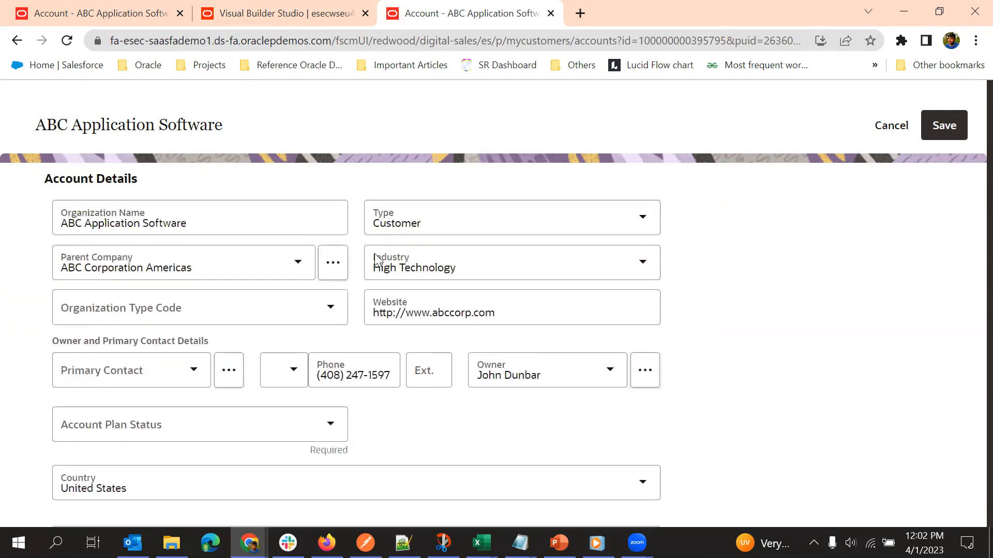
pyautogui.click(519, 355)
pyautogui.press('BackSpace')
pyautogui.click(748, 306)
pyautogui.click(929, 144)
pyautogui.click(237, 460)
pyautogui.scroll(-3, 115, 434)
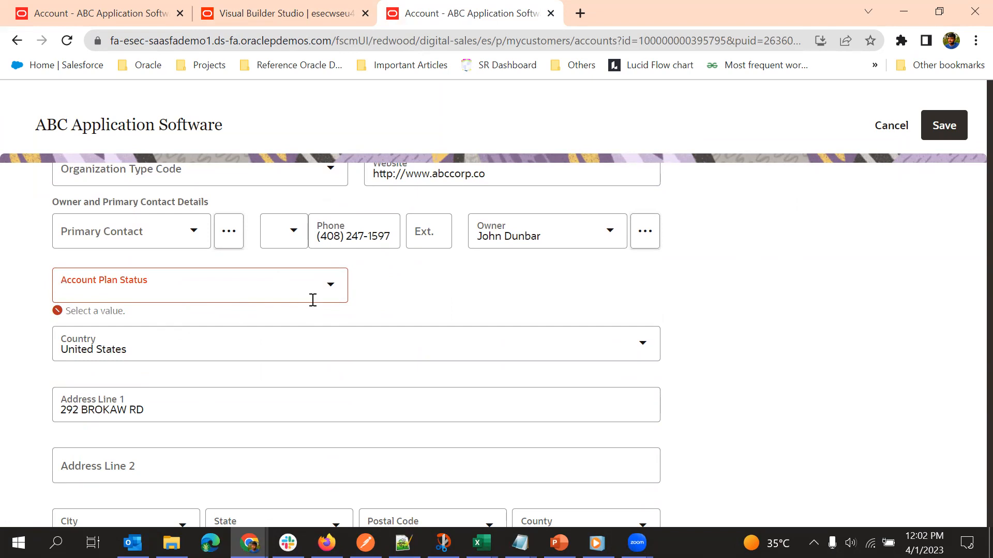
# Return to the Account Plan Status field properties in Visual Builder Studio and toggle Required and Read Only on and back off.
pyautogui.click(280, 13)
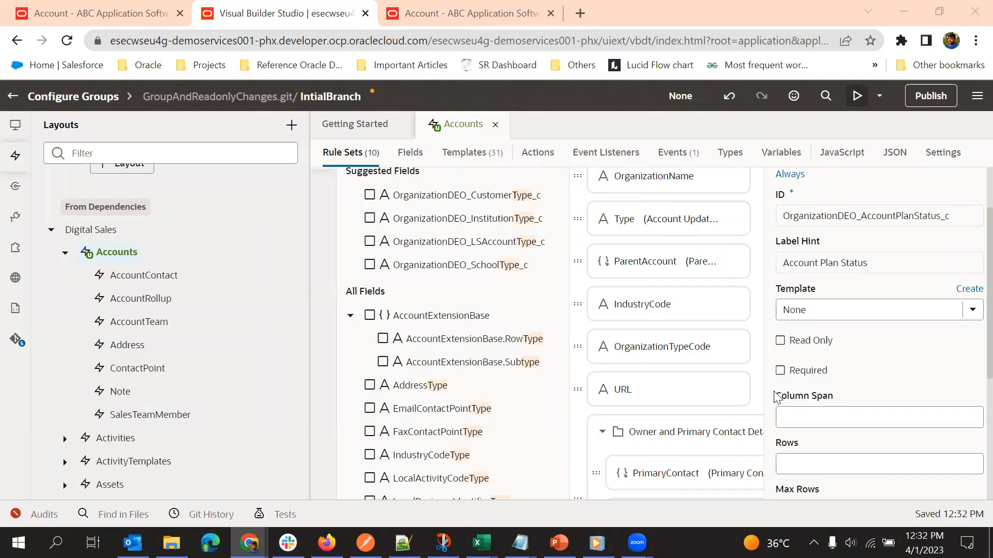
pyautogui.click(780, 371)
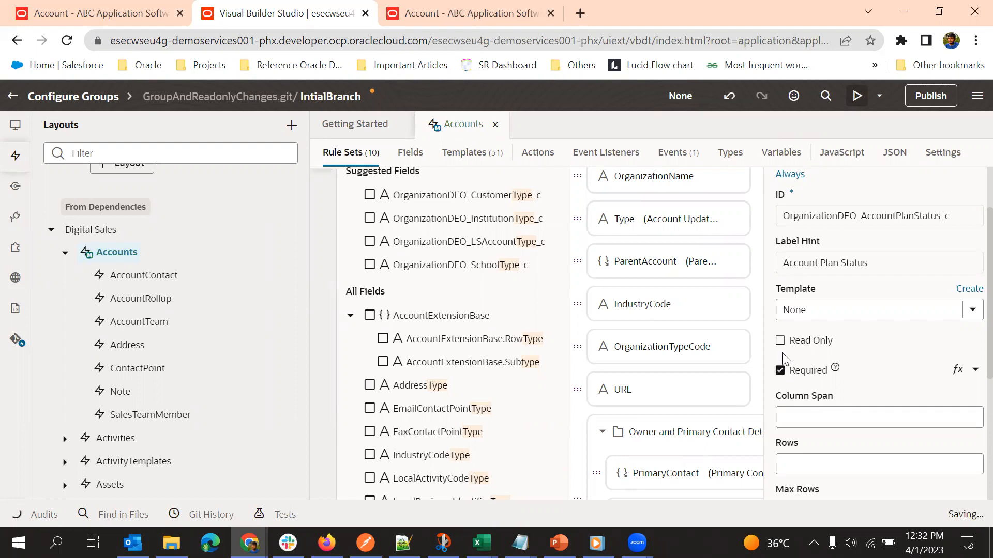
pyautogui.click(781, 341)
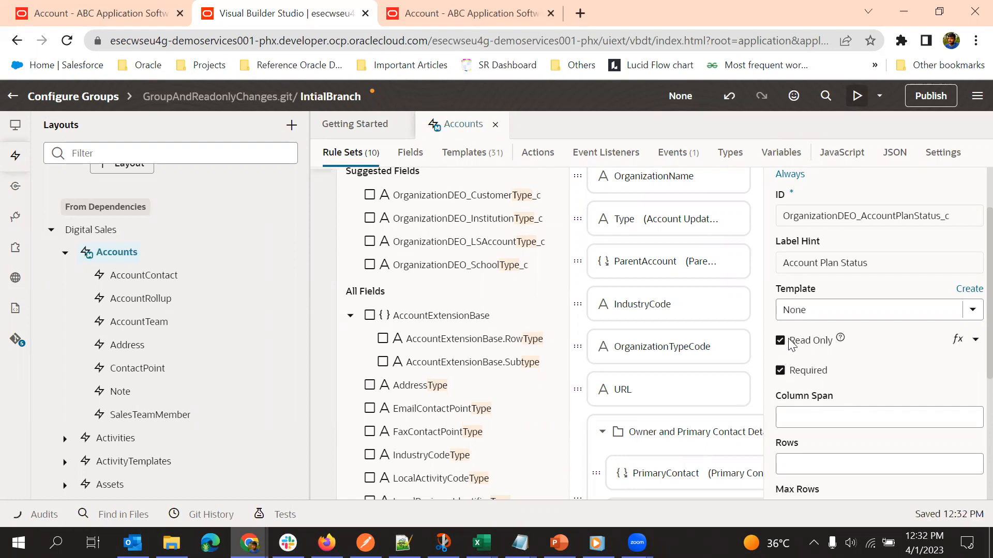
pyautogui.click(780, 371)
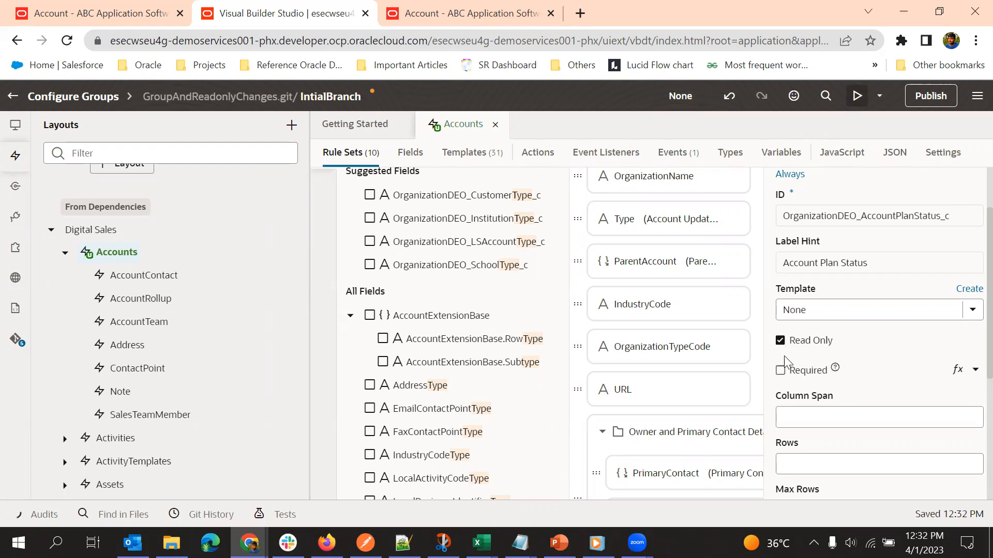
pyautogui.click(783, 339)
# Start an expression for the Account Plan Status field's Read Only property and insert $fields.OrganizationDEO_AccountPlanStatus_c, found by filtering for AccountPla.
pyautogui.scroll(-3, 763, 380)
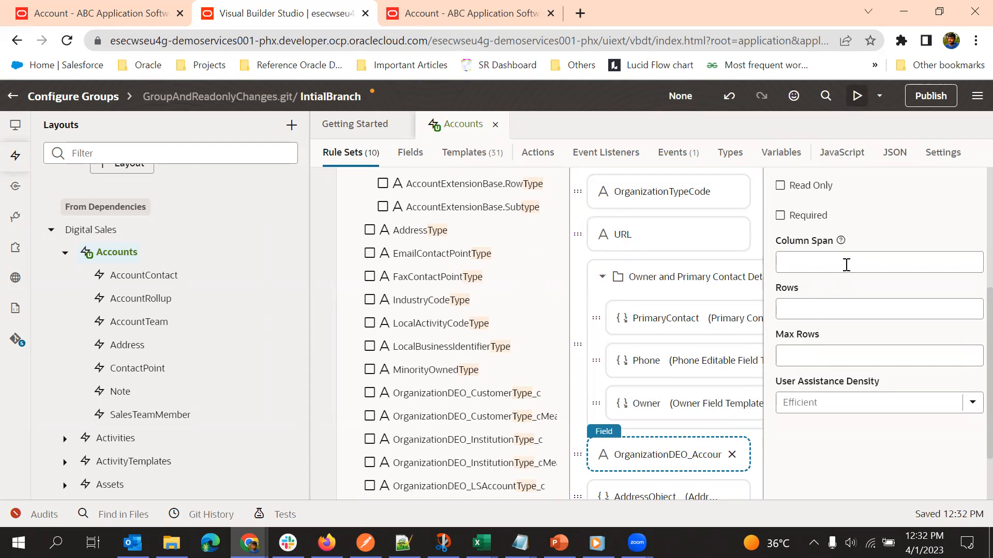
pyautogui.scroll(1, 848, 266)
pyautogui.click(955, 265)
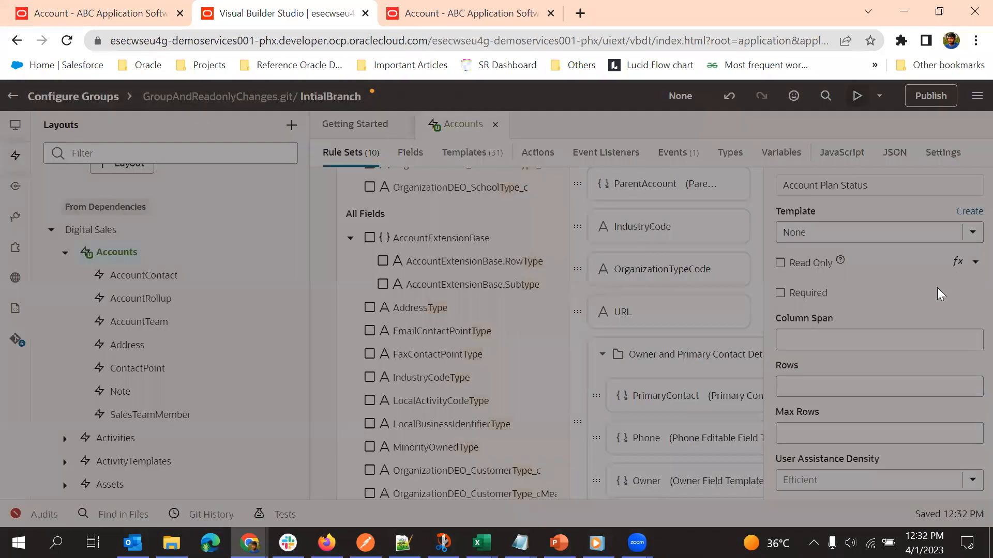
pyautogui.click(235, 207)
pyautogui.write('A')
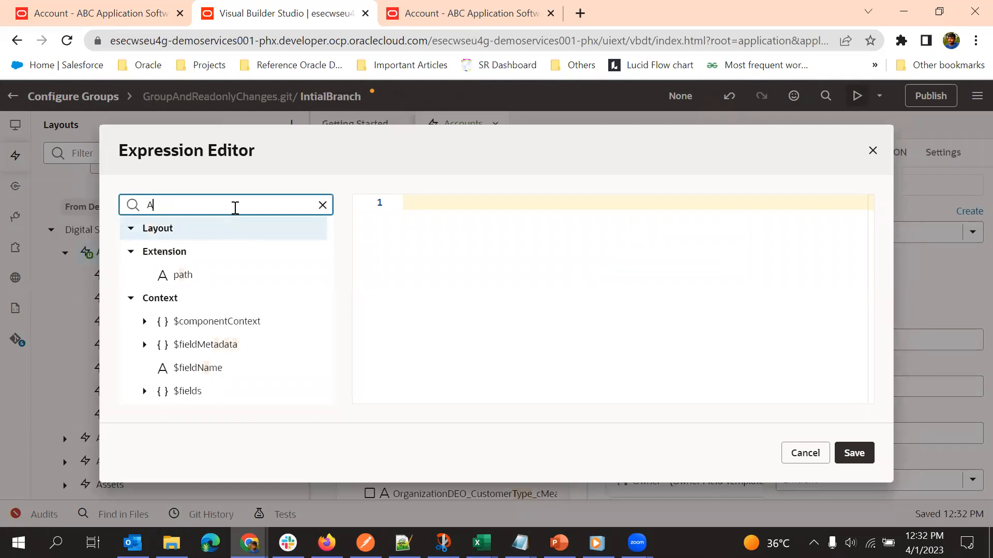
pyautogui.write('ccountPla')
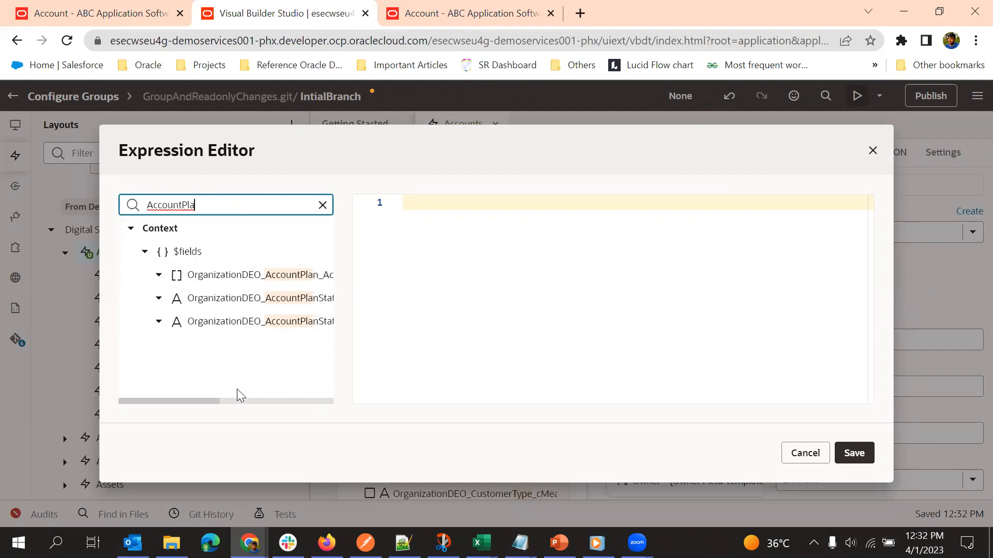
pyautogui.moveTo(207, 400); pyautogui.dragTo(252, 397)
pyautogui.moveTo(204, 300); pyautogui.dragTo(525, 226)
# Complete the Read Only expression as $fields.OrganizationDEO_AccountPlanStatus_c.value()!=null and save it.
pyautogui.click(662, 203)
pyautogui.write('.')
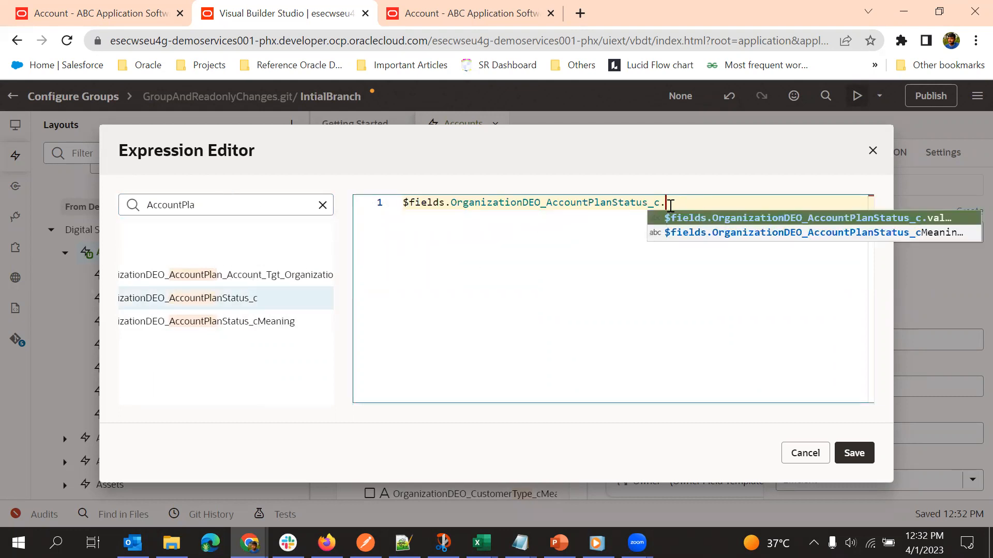
pyautogui.click(709, 220)
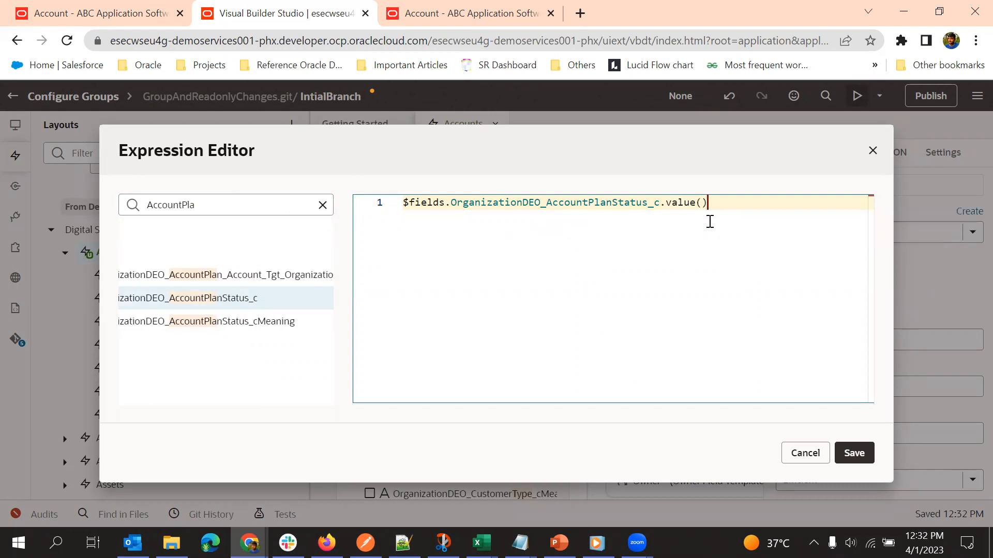
pyautogui.write('!=null')
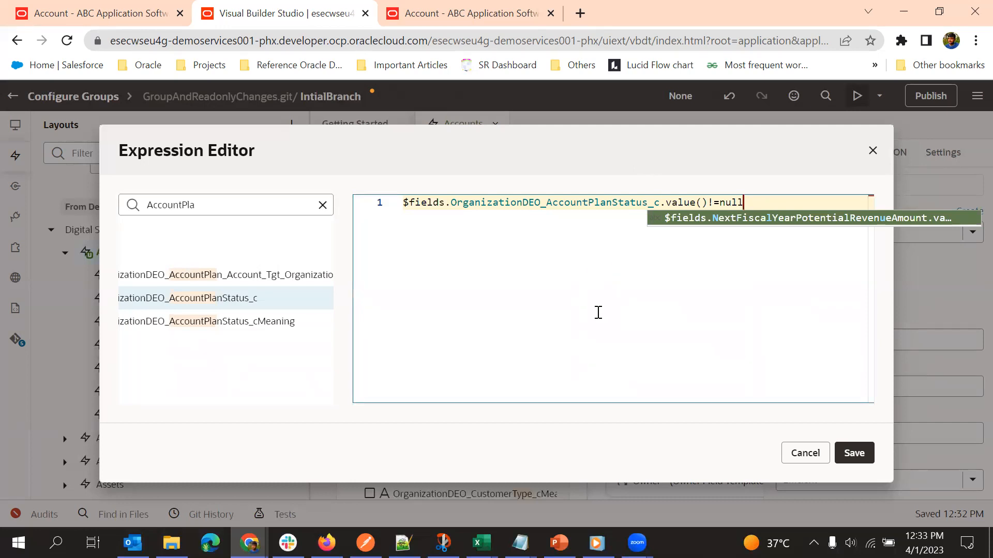
pyautogui.click(662, 161)
pyautogui.click(762, 209)
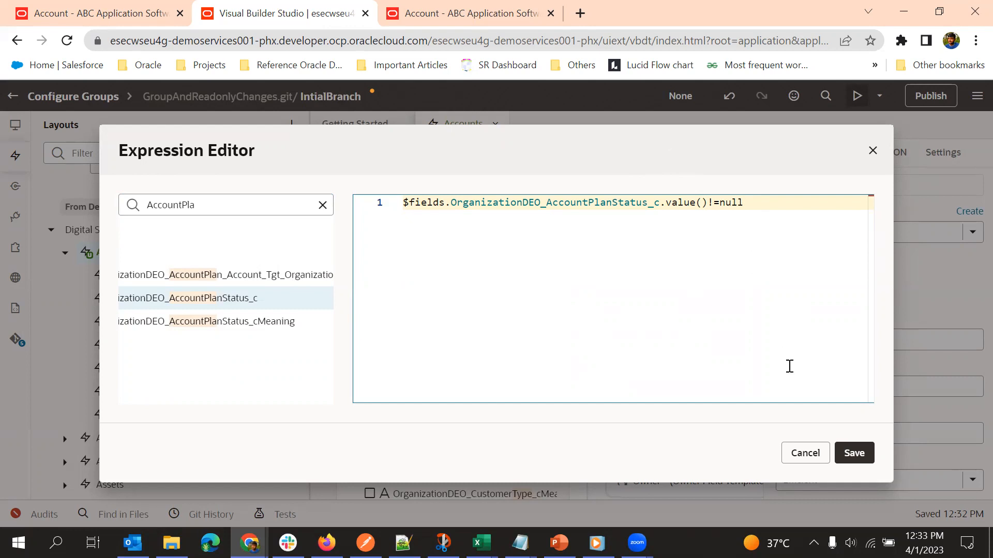
pyautogui.click(850, 445)
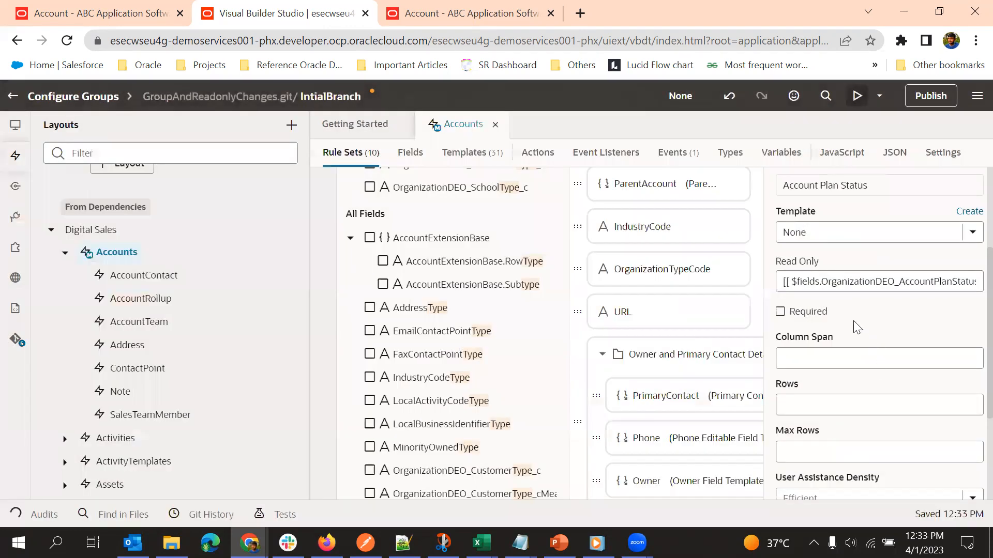
# Start an expression for the Required property and insert $fields.OrganizationDEO_AccountPlanStatus_c, found by filtering for AccountPlan.
pyautogui.click(958, 311)
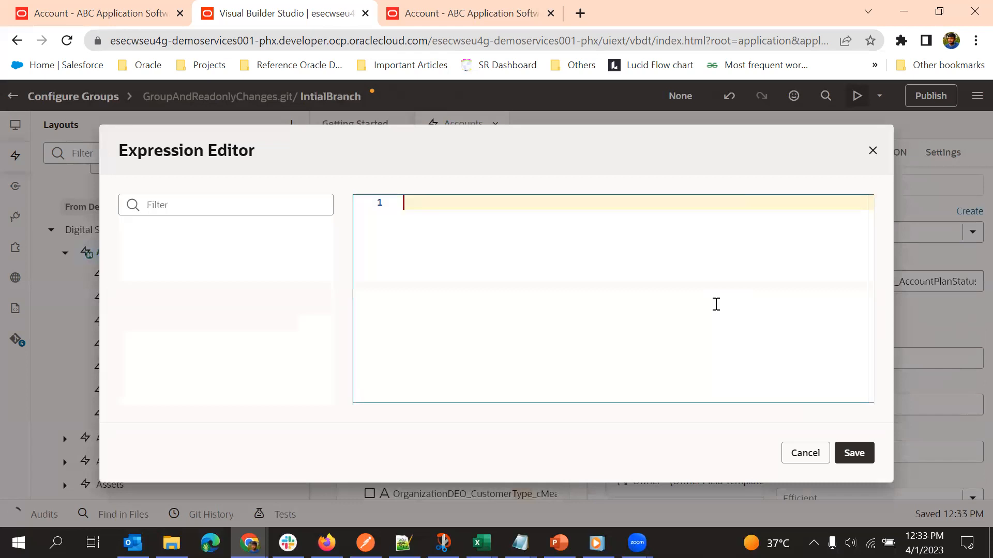
pyautogui.click(194, 205)
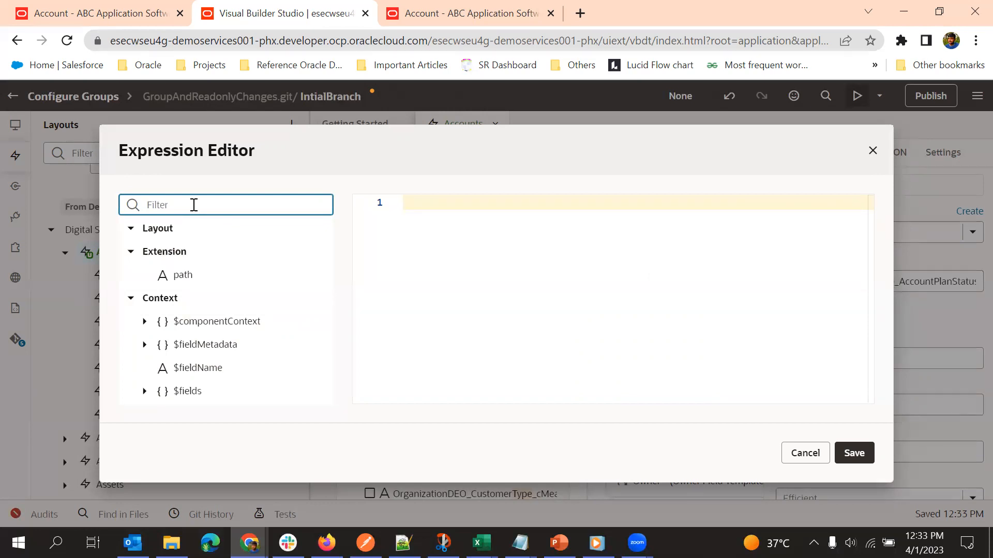
pyautogui.write('Account')
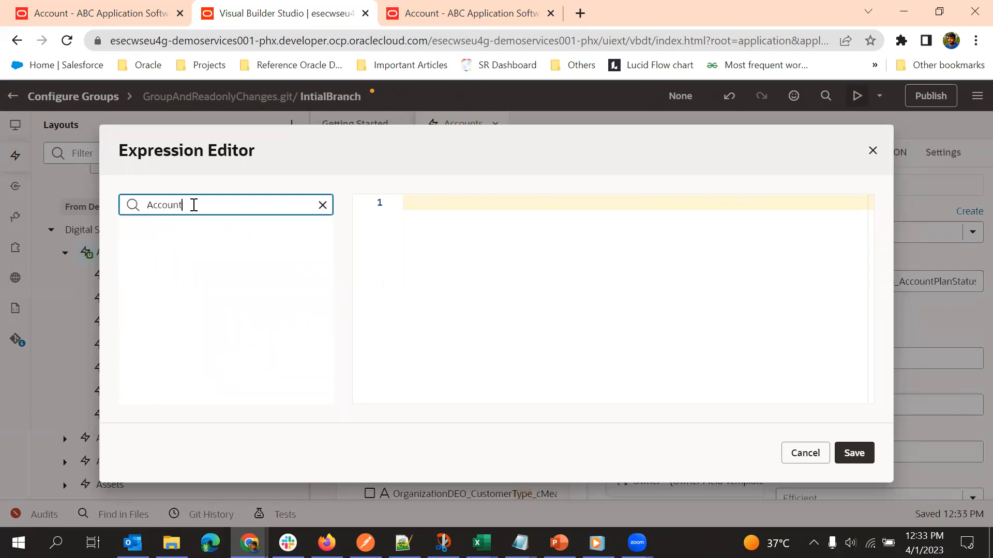
pyautogui.write('Plan')
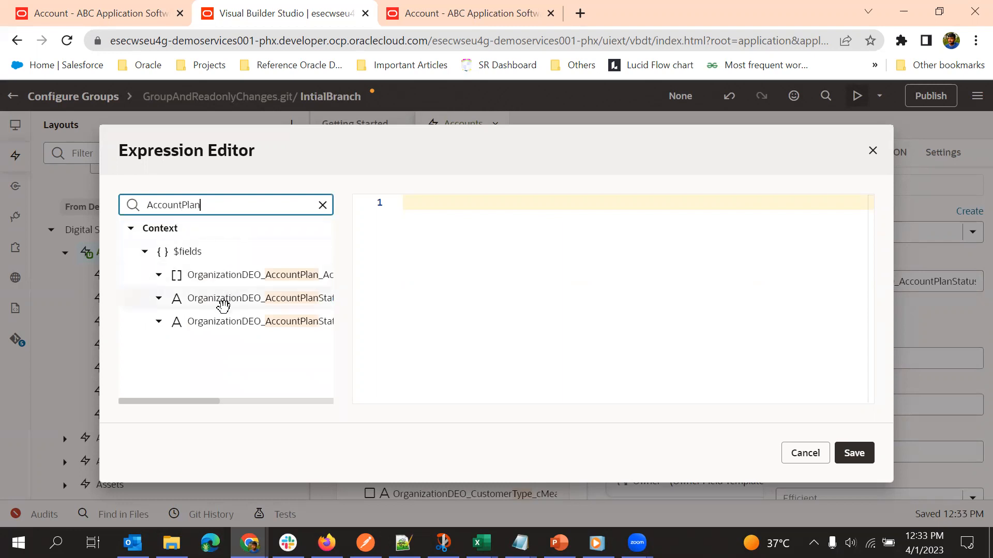
pyautogui.moveTo(172, 299); pyautogui.dragTo(473, 200)
# Append .value()!=null to the field reference in the Required expression.
pyautogui.click(718, 201)
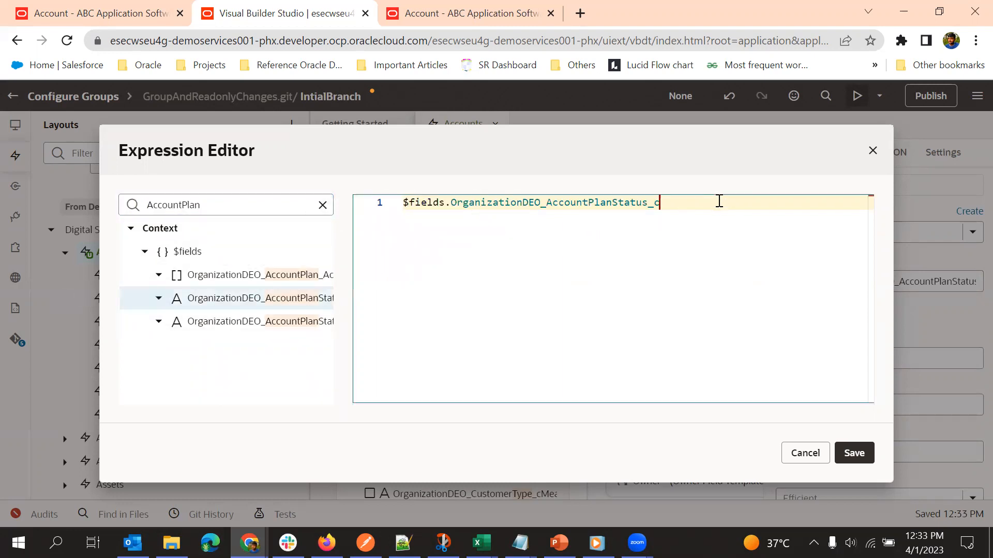
pyautogui.write('.v')
pyautogui.click(732, 216)
pyautogui.write('!=nu')
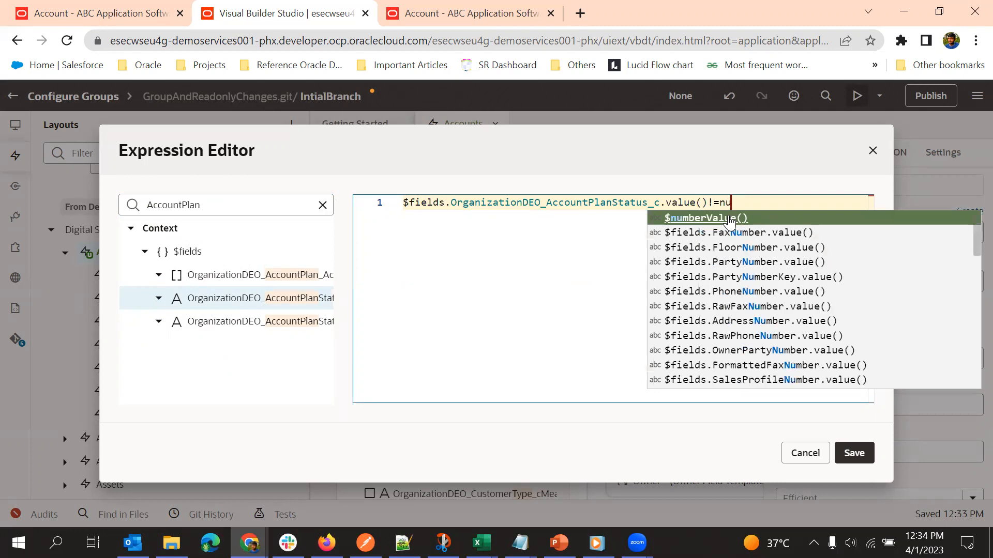
pyautogui.write('ll')
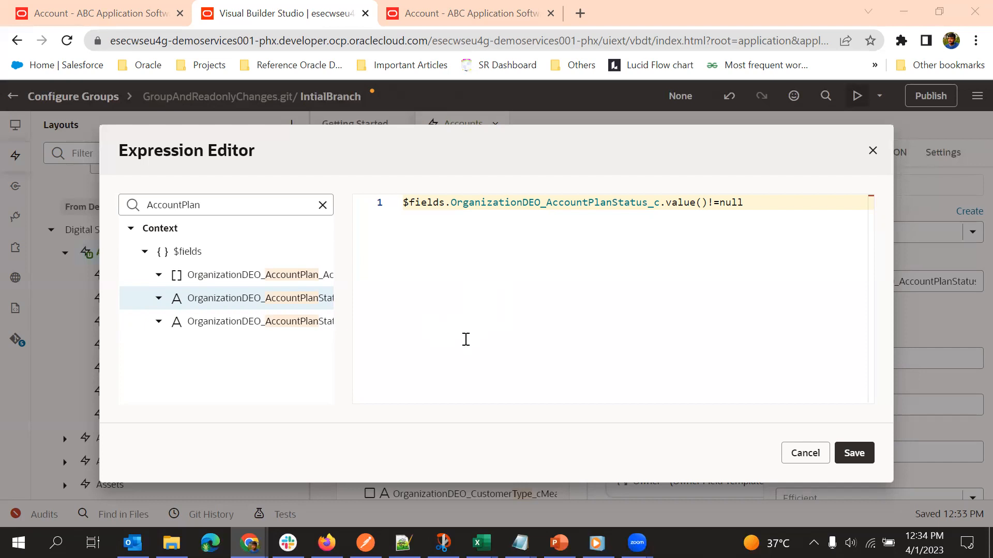
# Change the Required expression's comparison operator to ==, save the expression, and reopen it to check it before saving again.
pyautogui.click(705, 210)
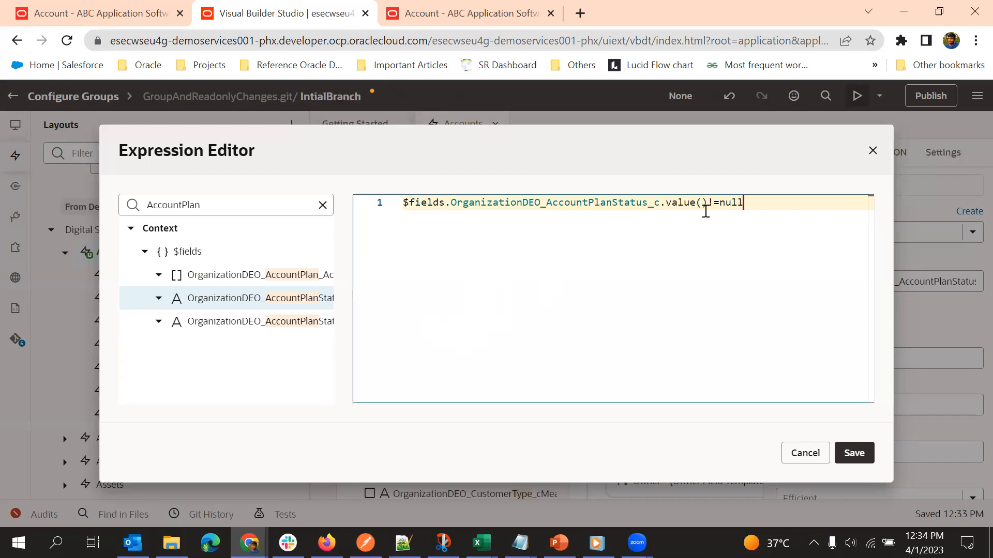
pyautogui.click(715, 202)
pyautogui.click(399, 467)
pyautogui.click(714, 204)
pyautogui.press('BackSpace')
pyautogui.write('=')
pyautogui.click(859, 455)
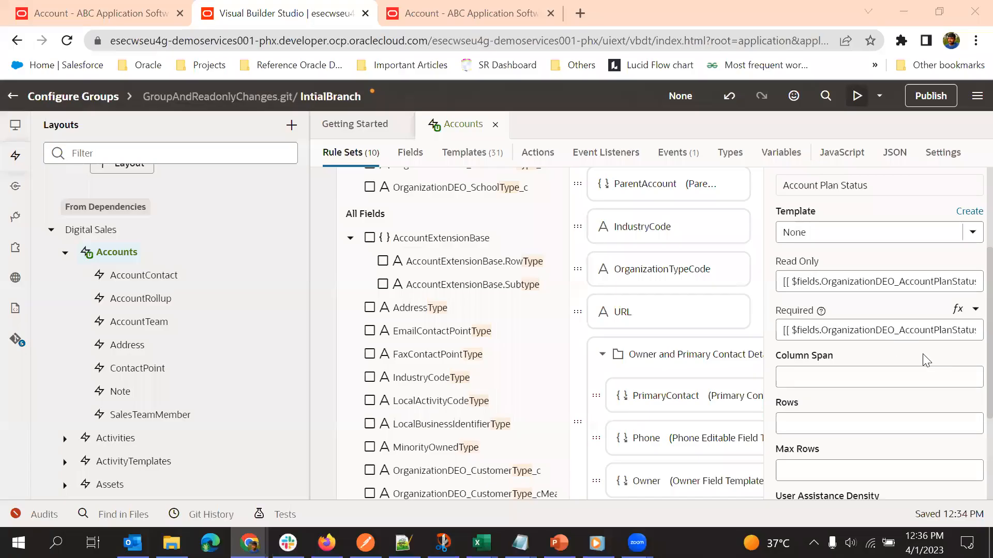
pyautogui.click(958, 311)
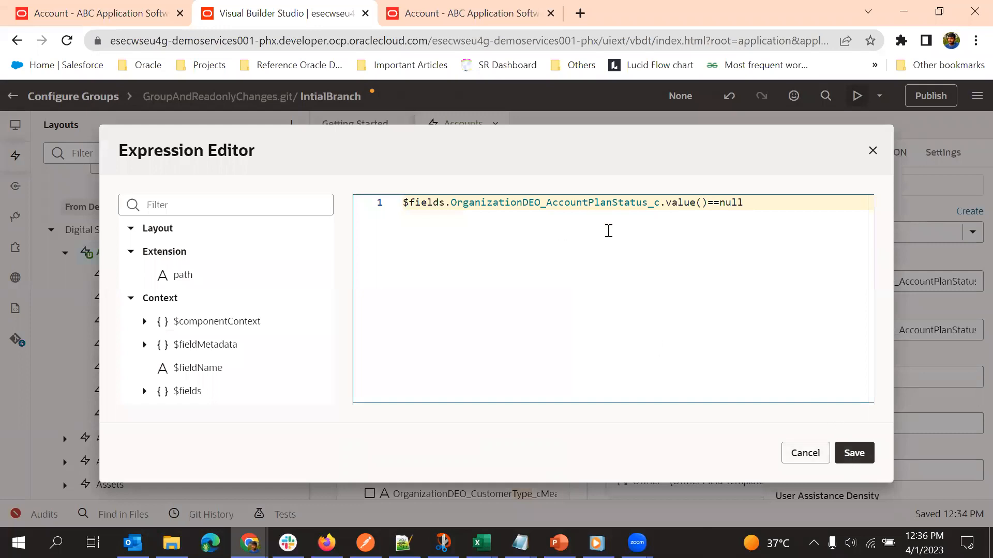
pyautogui.click(862, 460)
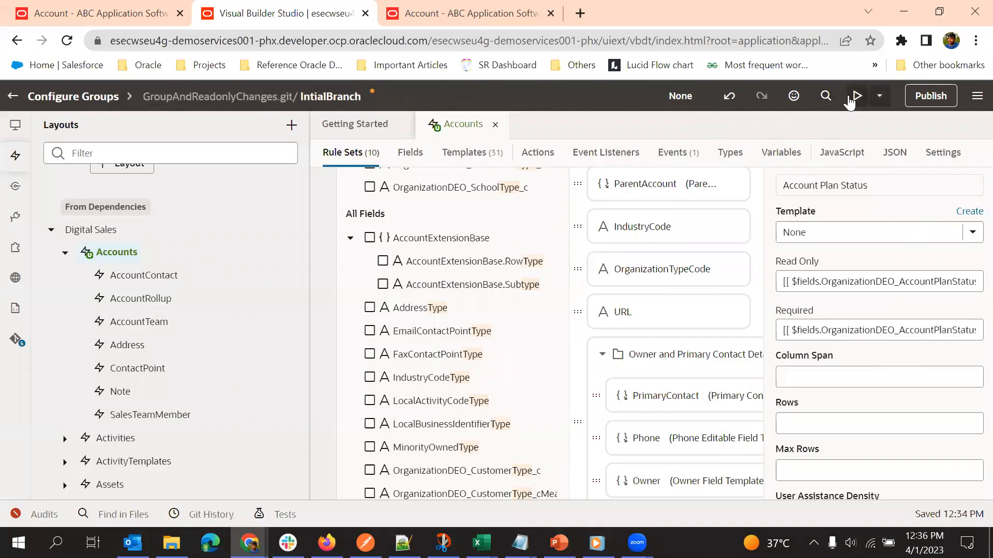
# Preview the application and open the Digital Sales accounts list in the preview.
pyautogui.click(856, 96)
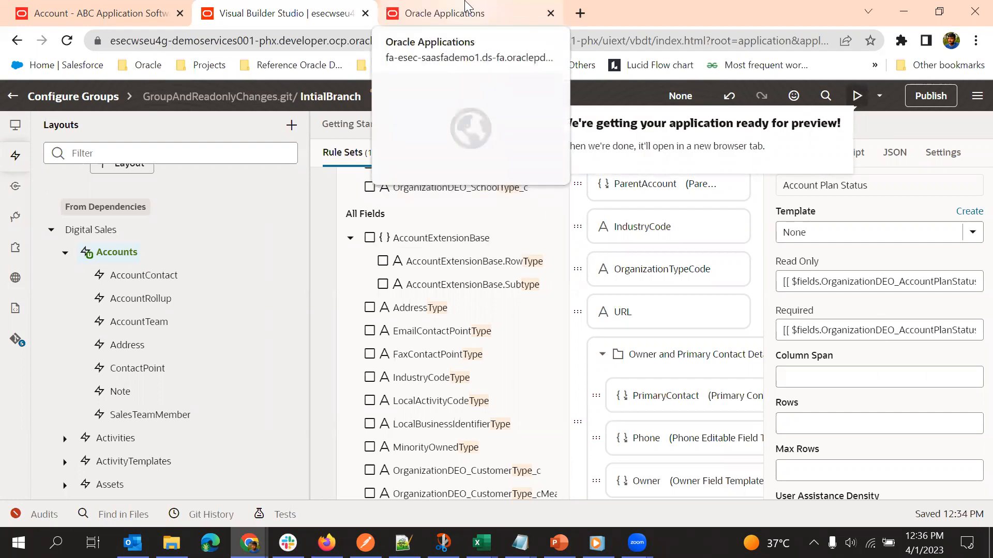
pyautogui.click(467, 8)
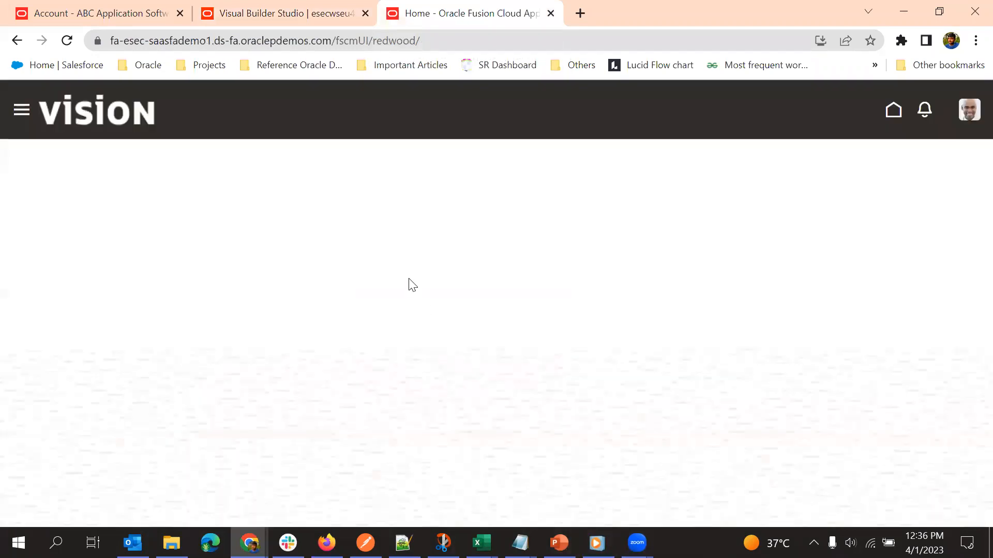
pyautogui.click(21, 109)
pyautogui.scroll(-7, 140, 312)
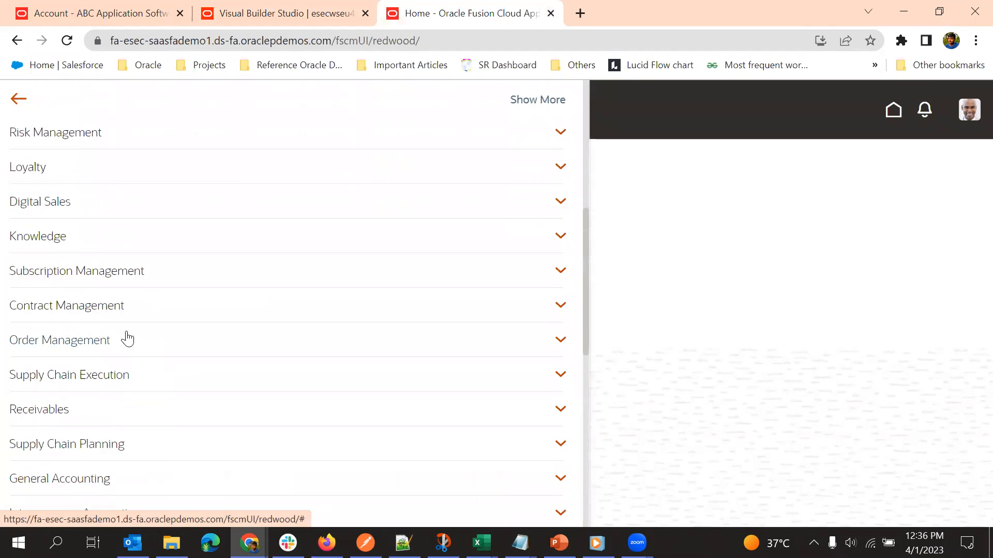
pyautogui.click(67, 209)
pyautogui.click(220, 239)
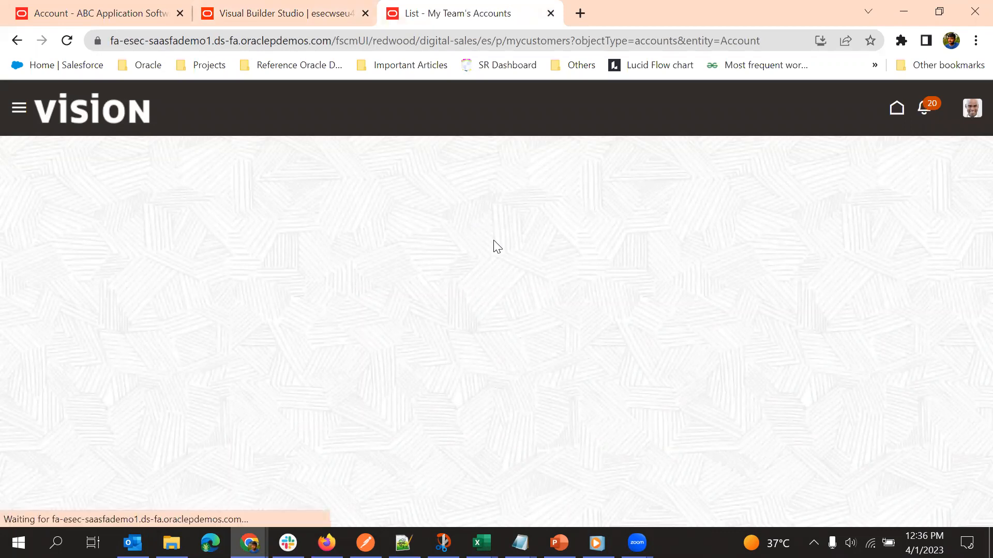
# Open the account details of ABC Application Software and examine the Account Plan Status field's required indicator.
pyautogui.click(124, 367)
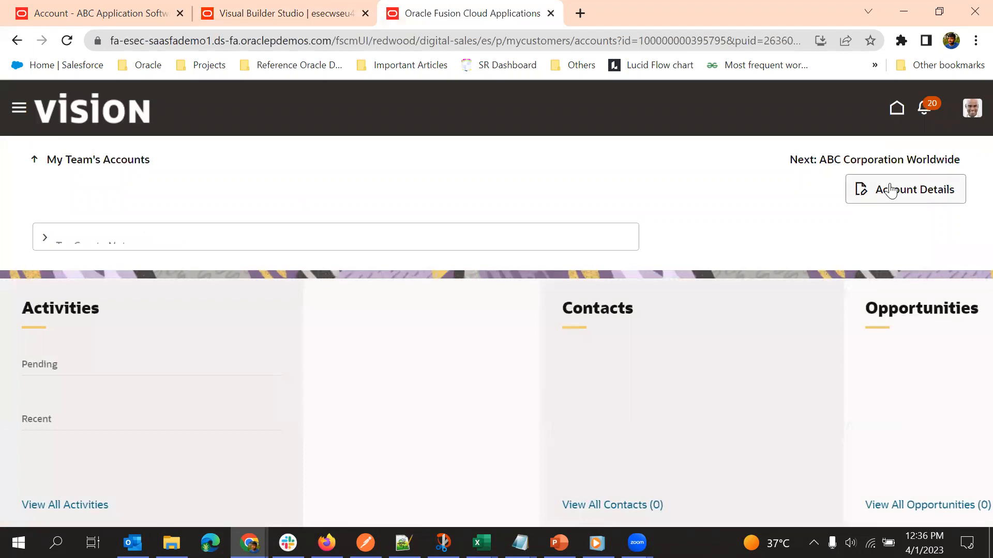
pyautogui.click(886, 192)
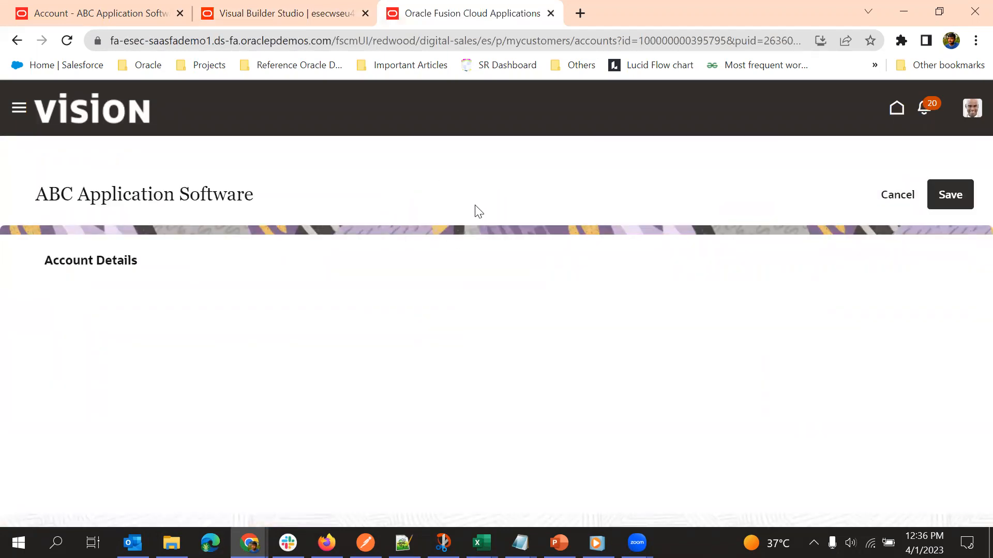
pyautogui.scroll(-4, 325, 293)
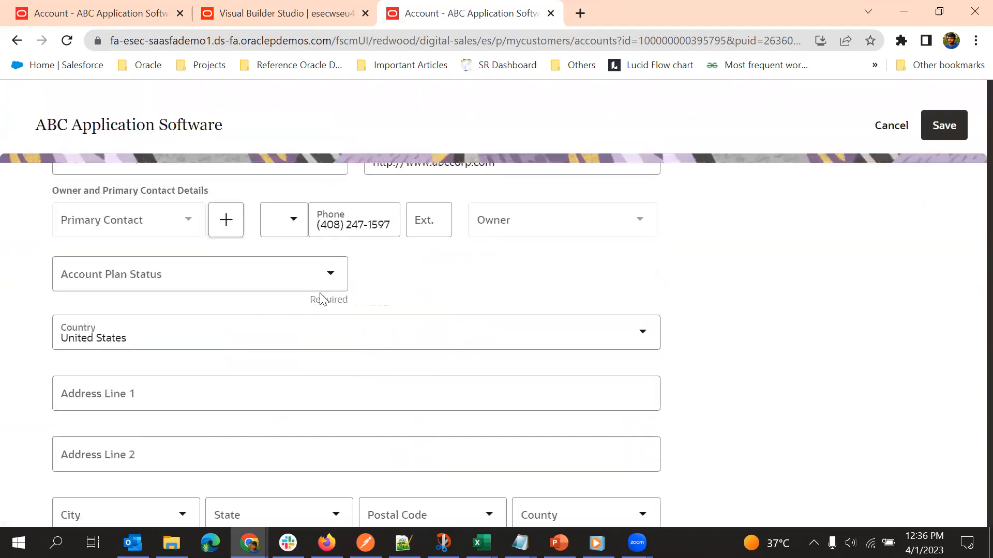
pyautogui.scroll(1, 405, 342)
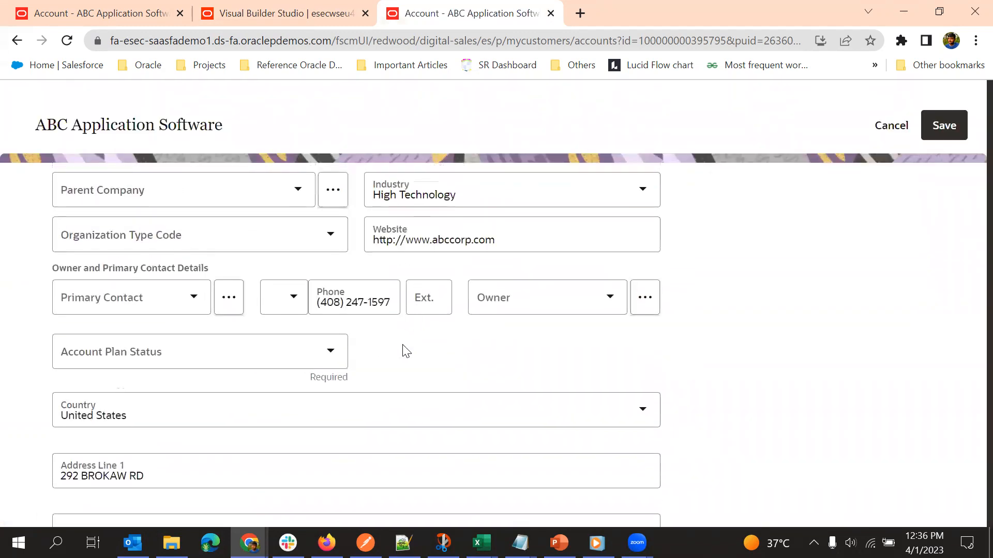
pyautogui.scroll(1, 412, 253)
pyautogui.scroll(-3, 106, 322)
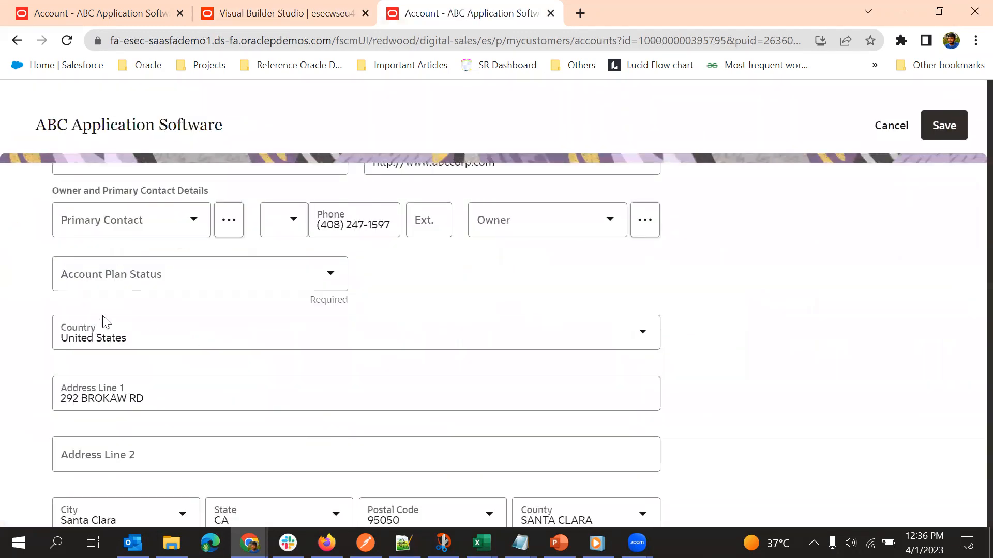
pyautogui.doubleClick(336, 300)
# Set Account Plan Status to Far Above in the previewed account details to test the conditional Read Only and Required behavior.
pyautogui.click(295, 266)
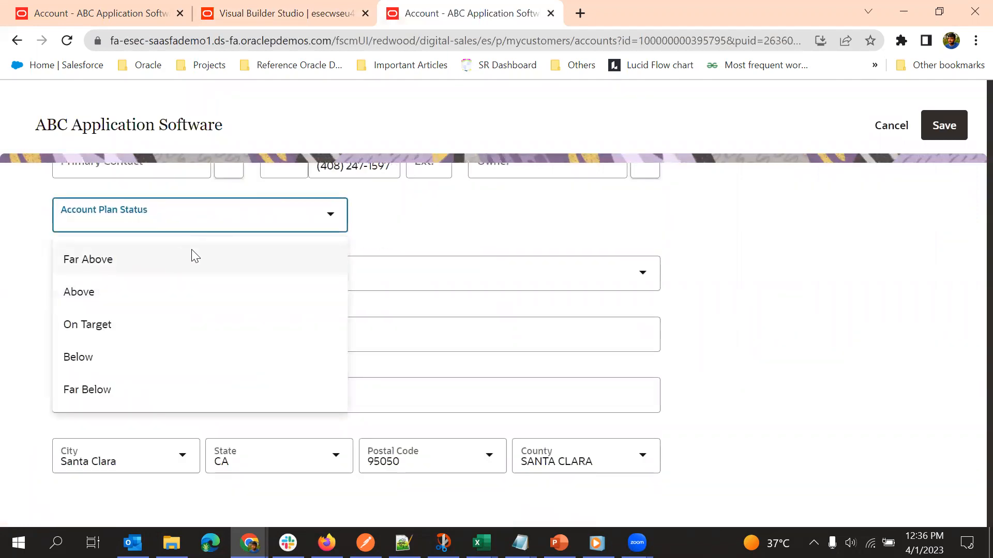
pyautogui.click(433, 222)
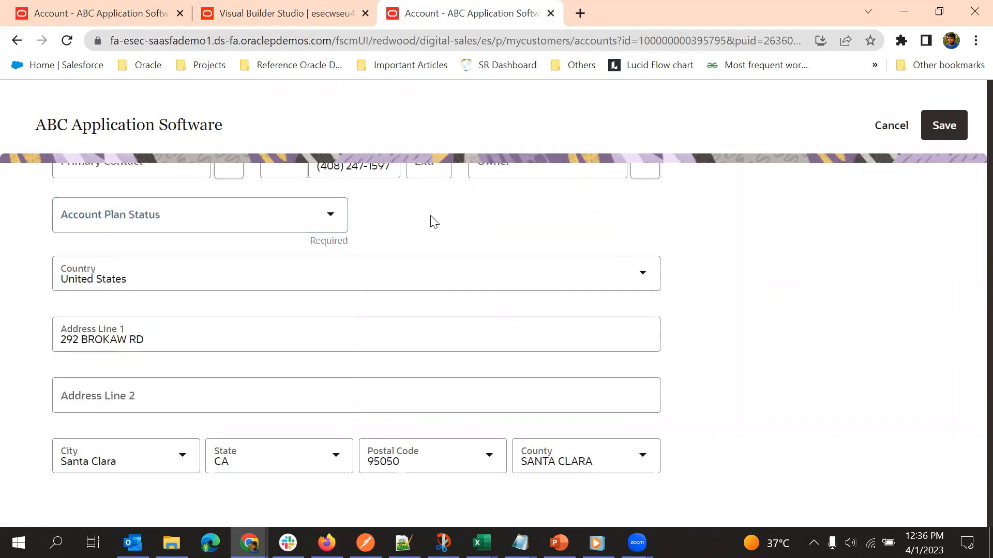
pyautogui.click(178, 271)
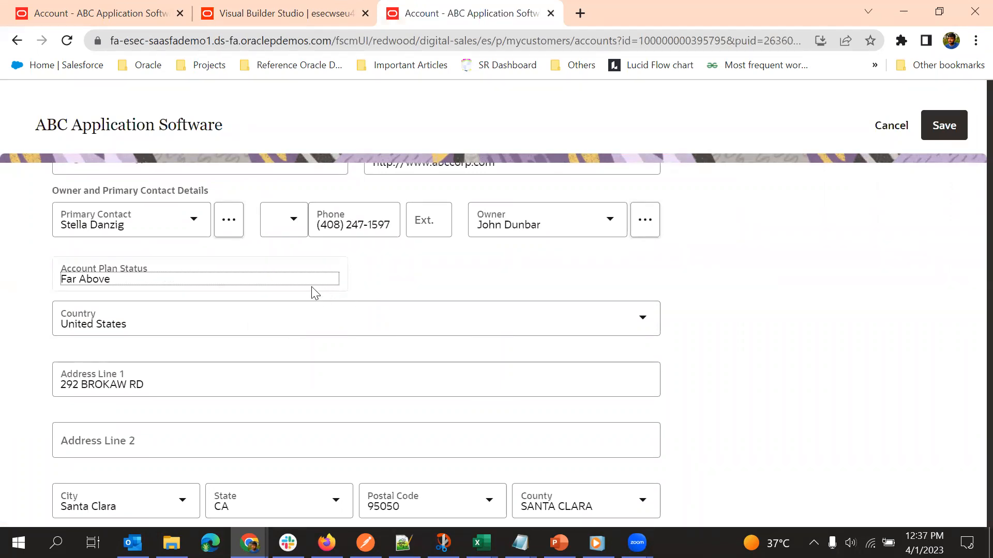
pyautogui.click(367, 282)
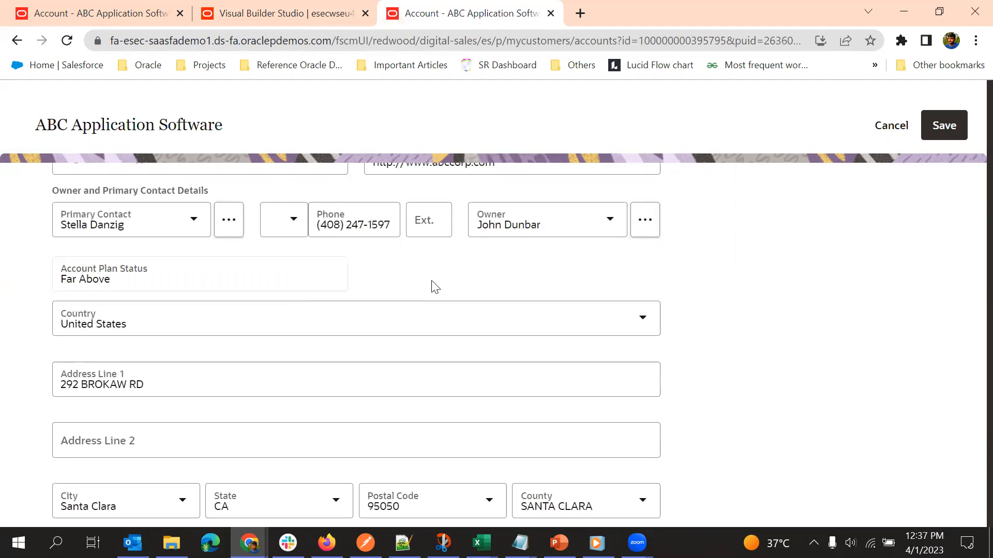
# Return to Visual Builder Studio and review the Account Plan Status field's properties in the Account Update Layout.
pyautogui.click(294, 13)
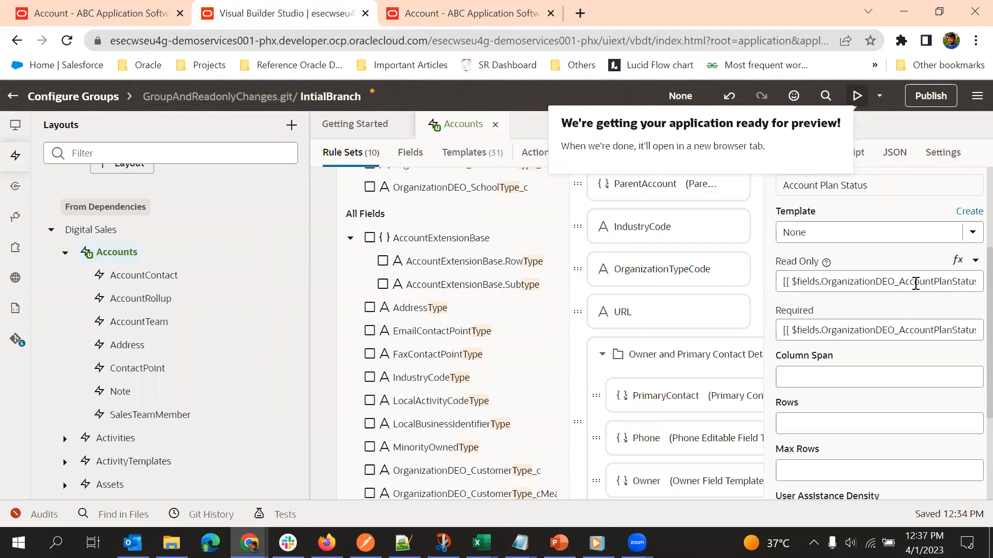
pyautogui.scroll(2, 864, 290)
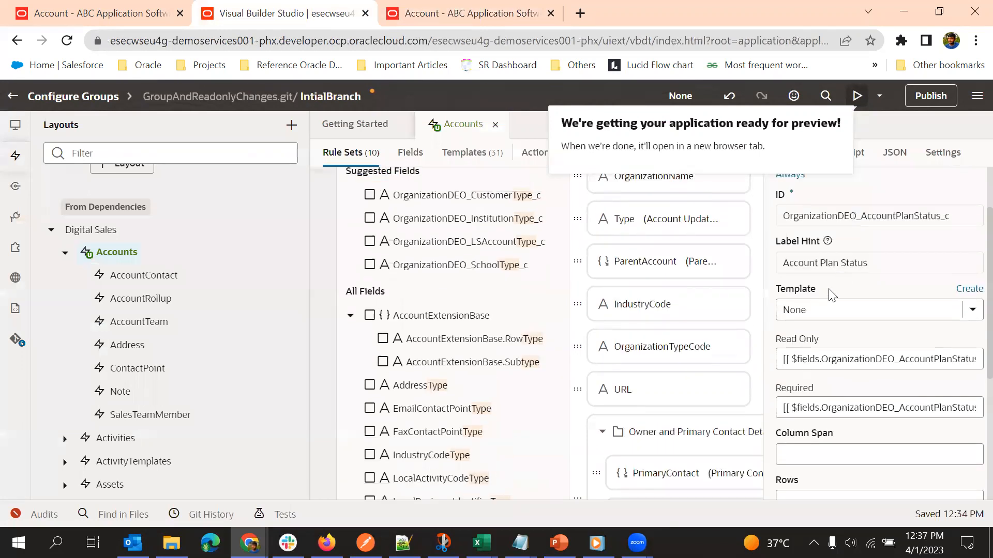
pyautogui.scroll(2, 822, 352)
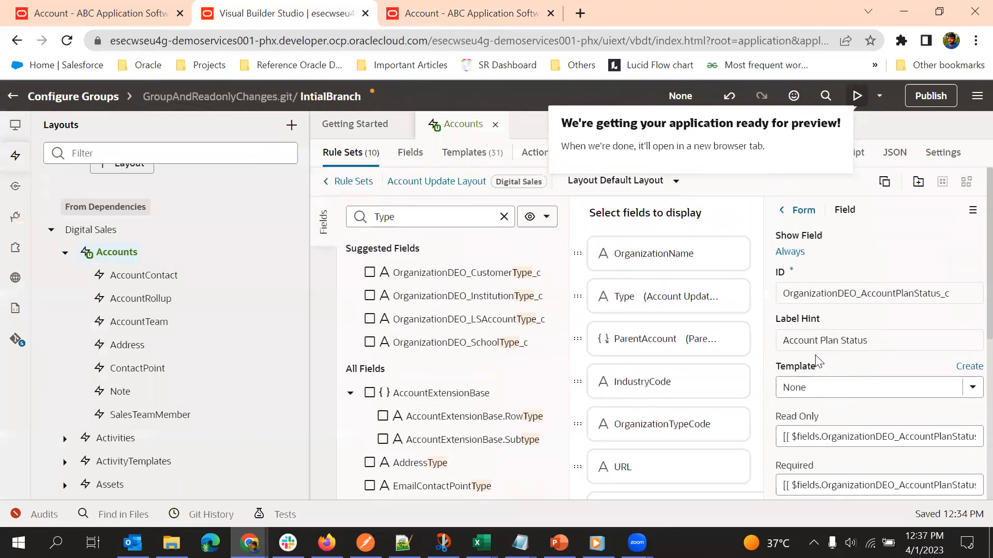